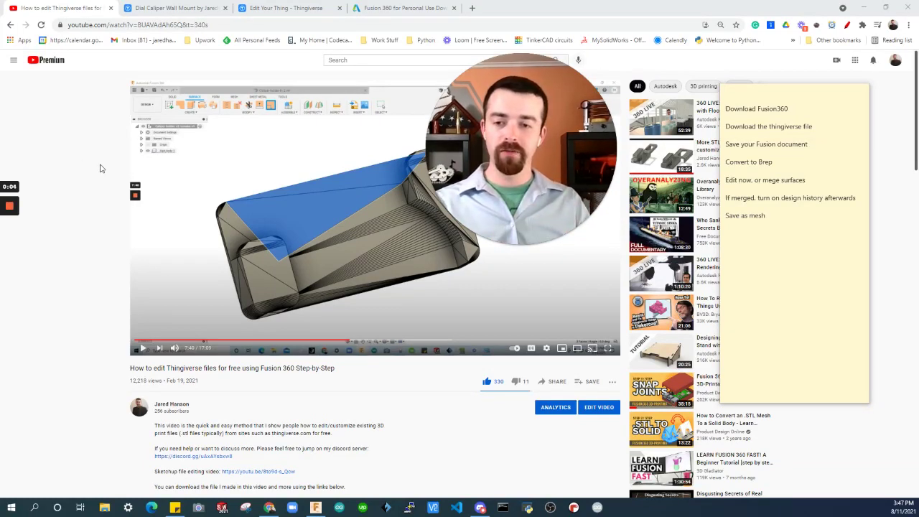
{"action": "left_click_drag", "start_coordinate": [452, 164], "coordinate": [491, 170]}
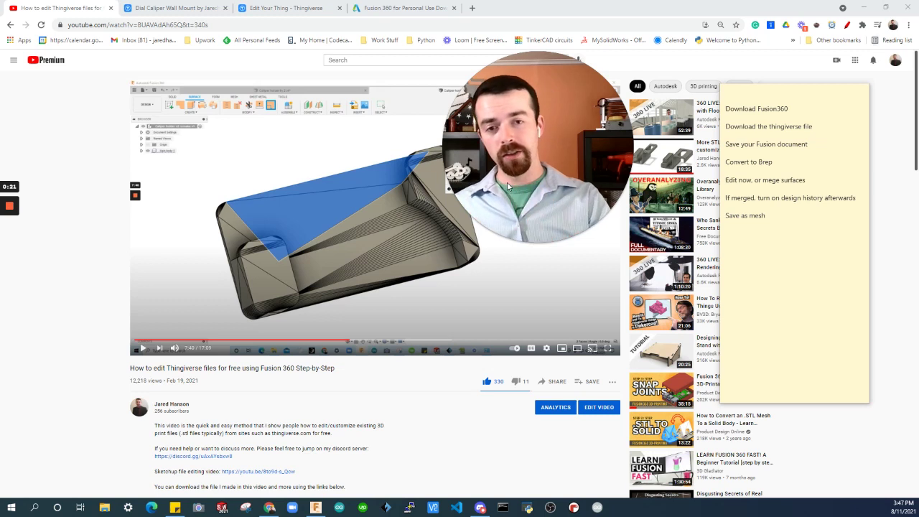
{"action": "mouse_move", "coordinate": [520, 128]}
{"action": "left_click_drag", "start_coordinate": [519, 128], "coordinate": [562, 135]}
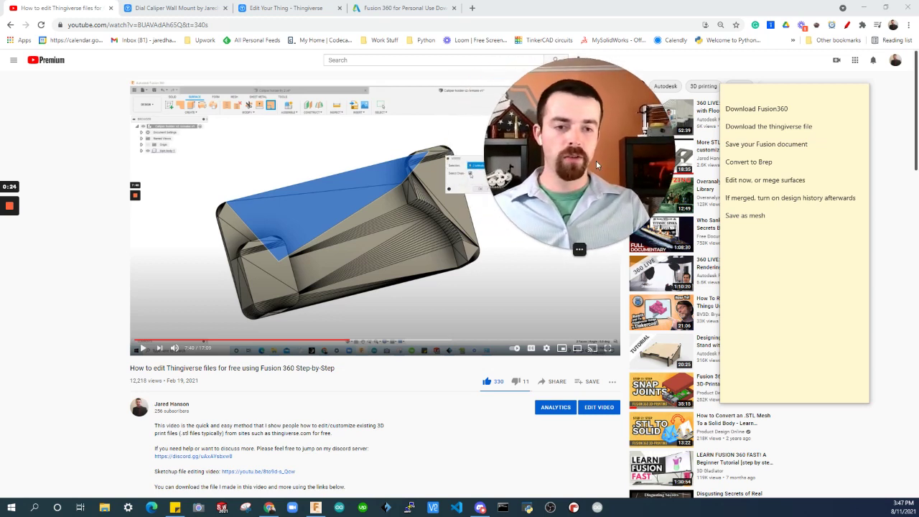
{"action": "left_click", "coordinate": [728, 121]}
{"action": "left_click_drag", "start_coordinate": [776, 213], "coordinate": [729, 118]}
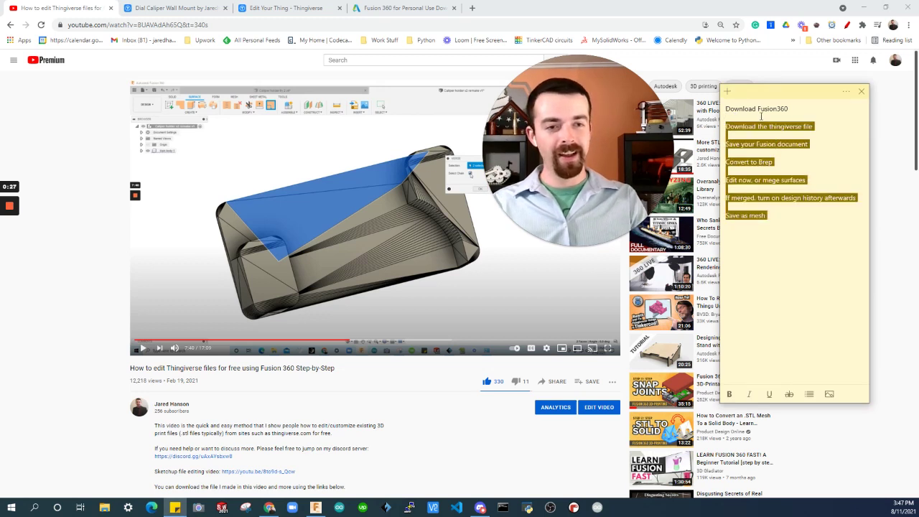
{"action": "left_click", "coordinate": [768, 153]}
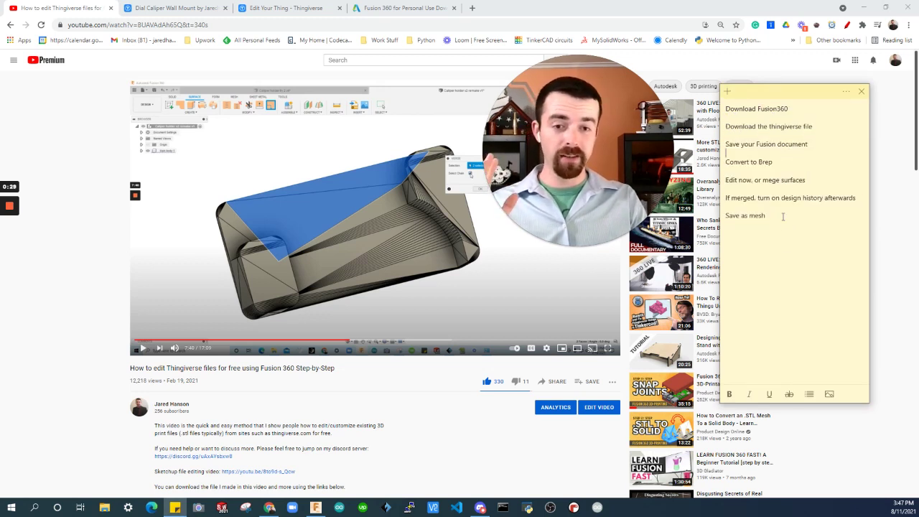
{"action": "left_click_drag", "start_coordinate": [777, 215], "coordinate": [727, 220]}
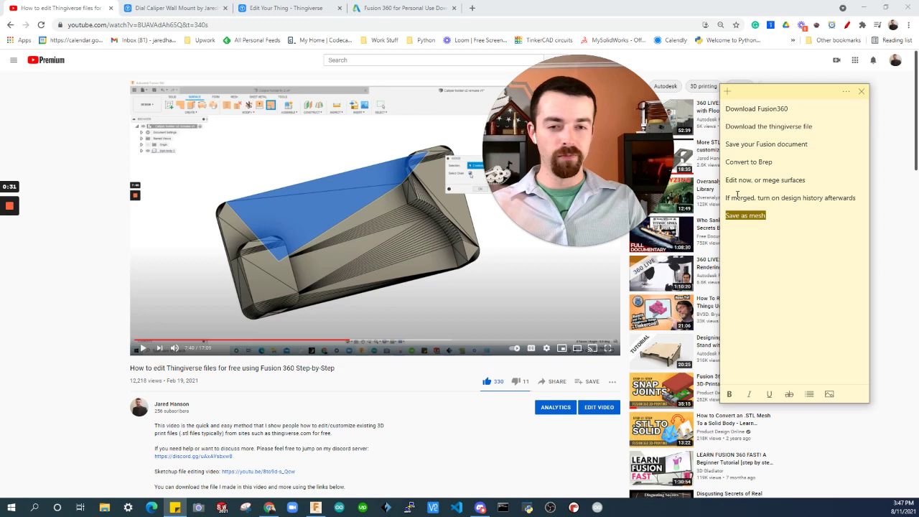
{"action": "left_click_drag", "start_coordinate": [595, 147], "coordinate": [730, 104]}
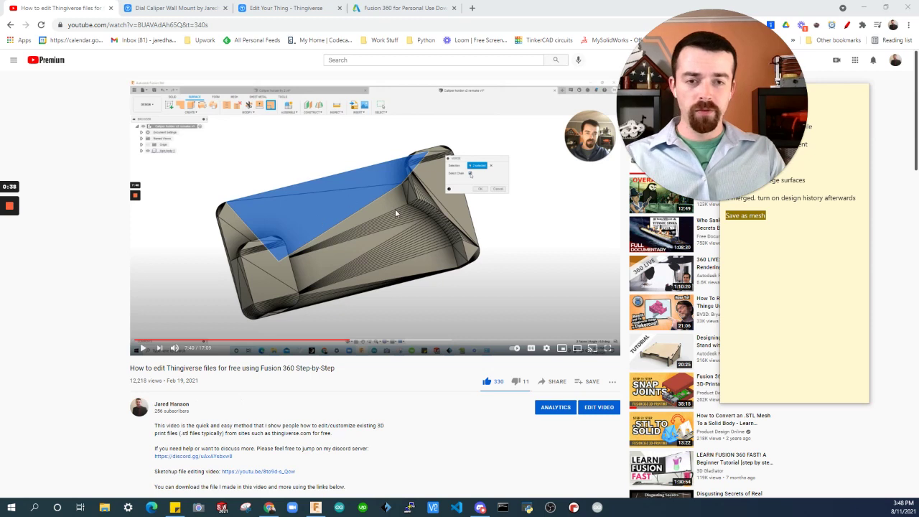
{"action": "left_click_drag", "start_coordinate": [650, 106], "coordinate": [488, 165]}
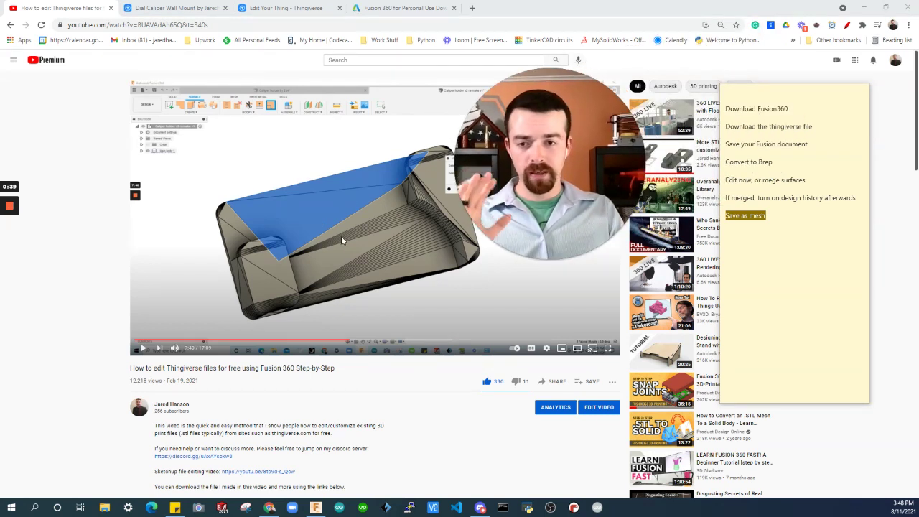
{"action": "left_click_drag", "start_coordinate": [556, 179], "coordinate": [647, 128]}
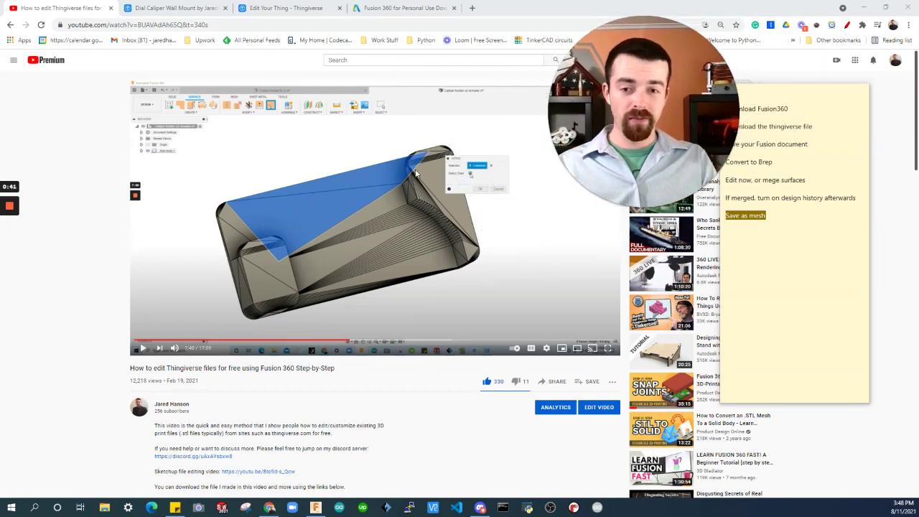
{"action": "left_click_drag", "start_coordinate": [592, 169], "coordinate": [524, 203]}
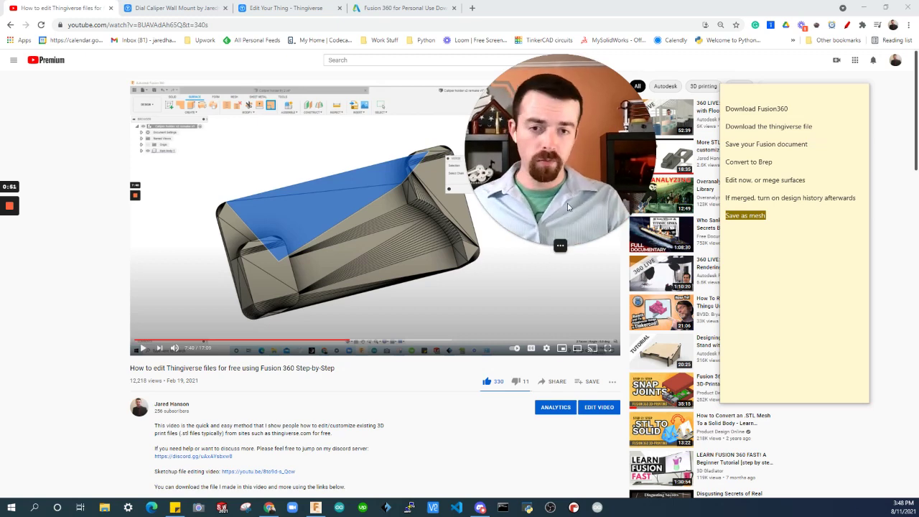
- Review the video's description, including its Thingiverse file and Fusion 360 software links, and skim the viewer comments
{"action": "scroll", "coordinate": [108, 267], "scroll_direction": "down", "scroll_amount": 2}
{"action": "scroll", "coordinate": [108, 267], "scroll_direction": "down", "scroll_amount": 2}
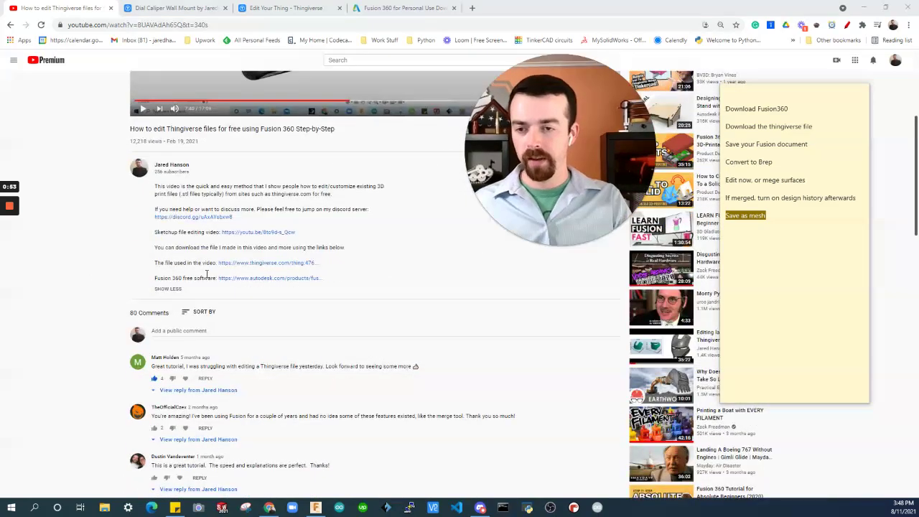
{"action": "left_click", "coordinate": [169, 265]}
{"action": "left_click_drag", "start_coordinate": [167, 278], "coordinate": [183, 279]}
{"action": "scroll", "coordinate": [185, 293], "scroll_direction": "down", "scroll_amount": 15}
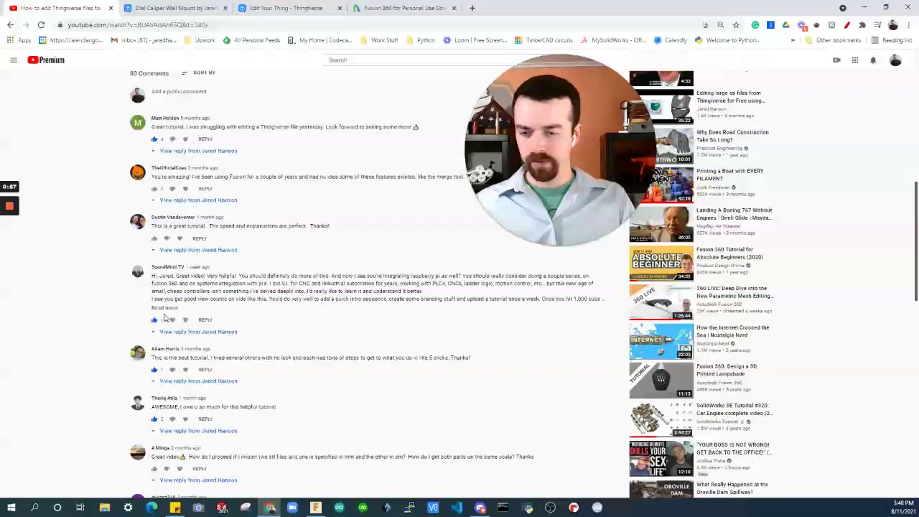
{"action": "scroll", "coordinate": [229, 298], "scroll_direction": "down", "scroll_amount": 3}
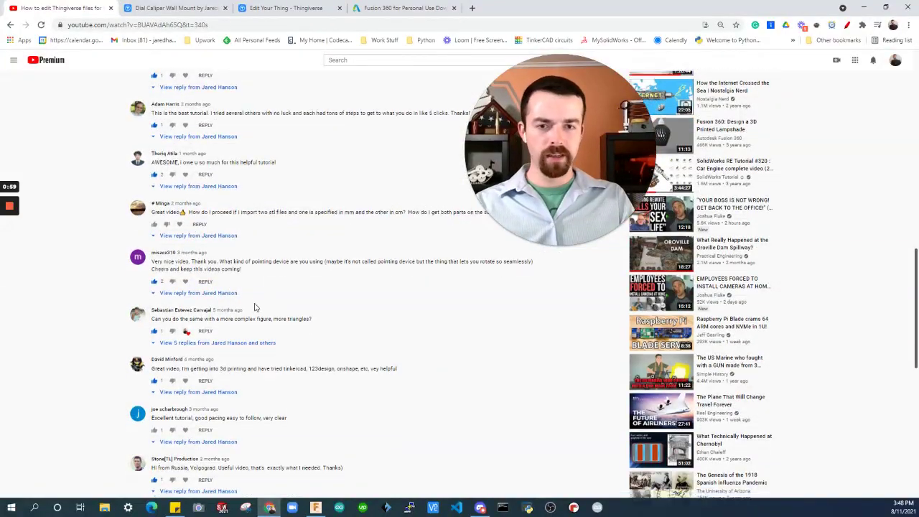
{"action": "scroll", "coordinate": [256, 307], "scroll_direction": "up", "scroll_amount": 20}
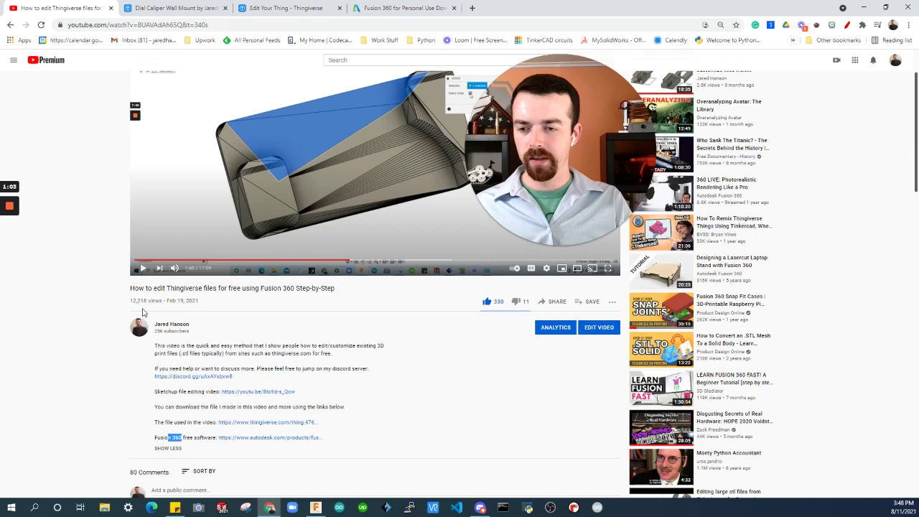
{"action": "scroll", "coordinate": [186, 263], "scroll_direction": "down", "scroll_amount": 2}
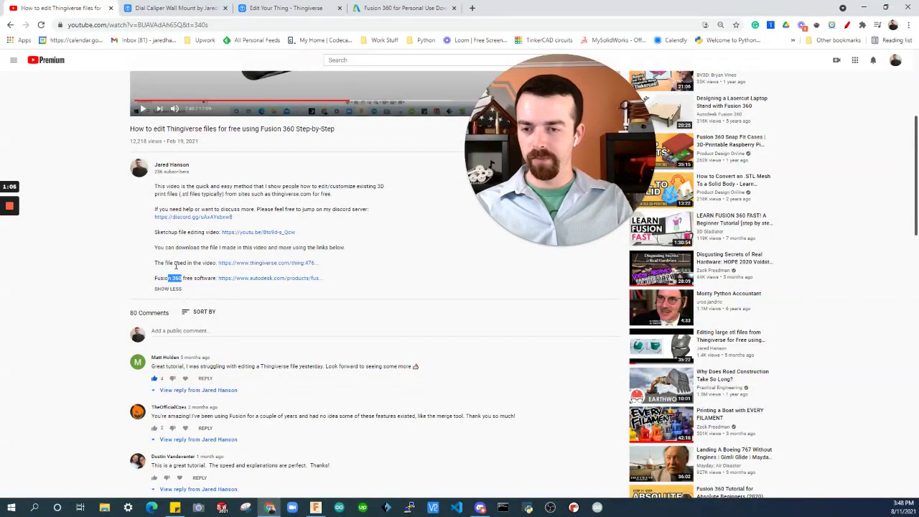
{"action": "left_click_drag", "start_coordinate": [196, 278], "coordinate": [159, 279]}
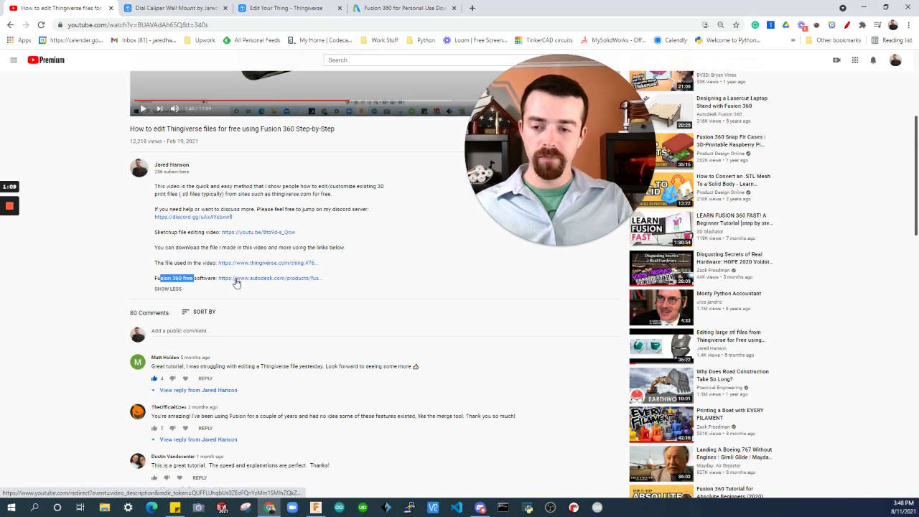
{"action": "left_click_drag", "start_coordinate": [186, 186], "coordinate": [248, 289]}
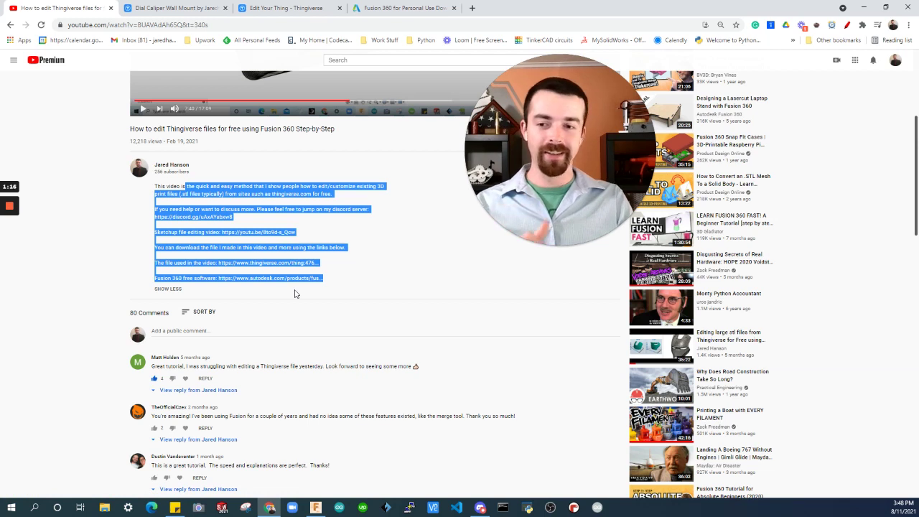
{"action": "left_click", "coordinate": [62, 211]}
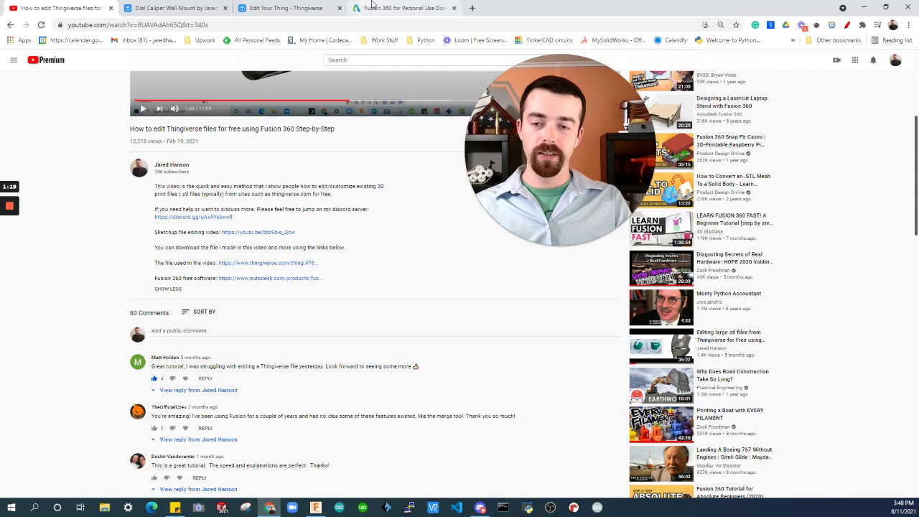
- View the Autodesk page for activating Fusion 360 for personal use
{"action": "left_click", "coordinate": [395, 8]}
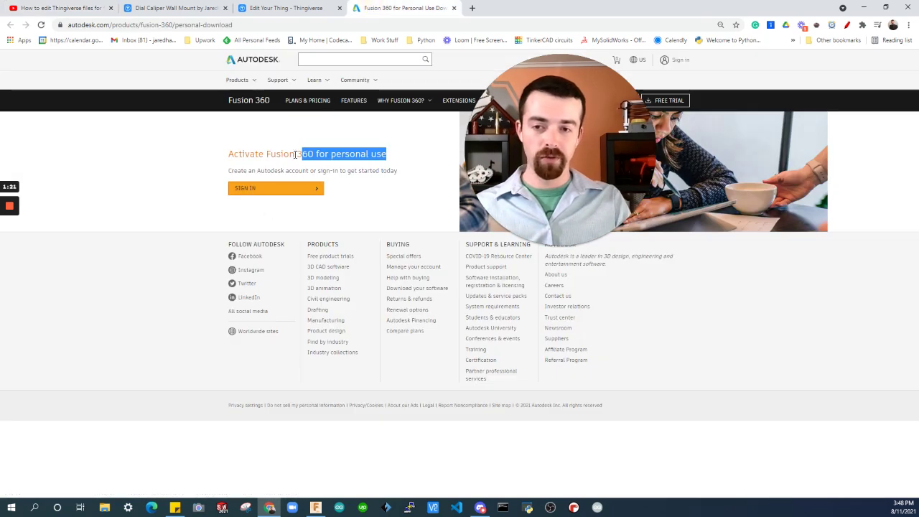
{"action": "left_click_drag", "start_coordinate": [295, 153], "coordinate": [395, 158]}
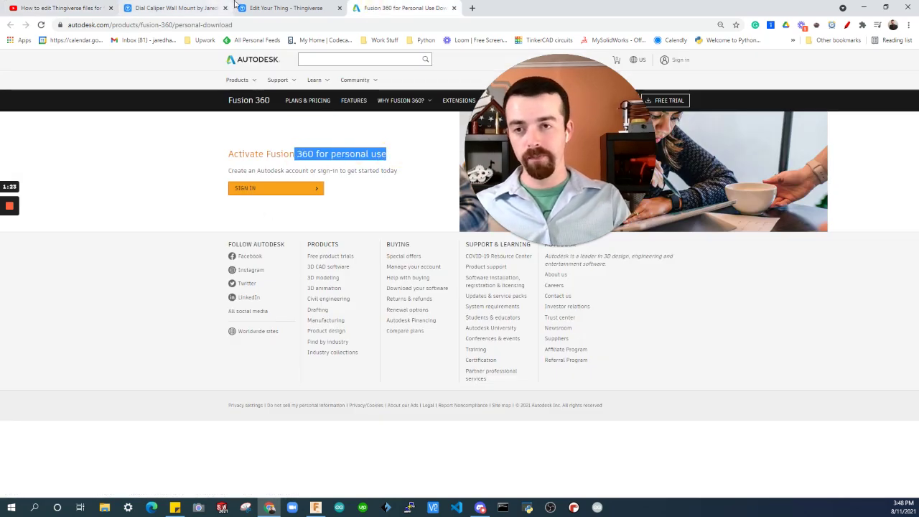
- Return to the YouTube video, open the Thingiverse link for the file used in it, and dismiss the download pop-up
{"action": "left_click", "coordinate": [61, 8]}
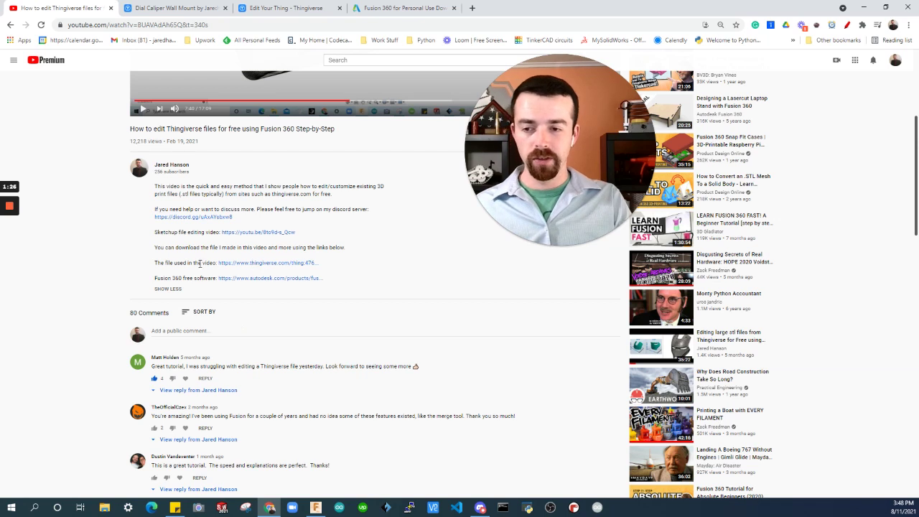
{"action": "left_click", "coordinate": [241, 264]}
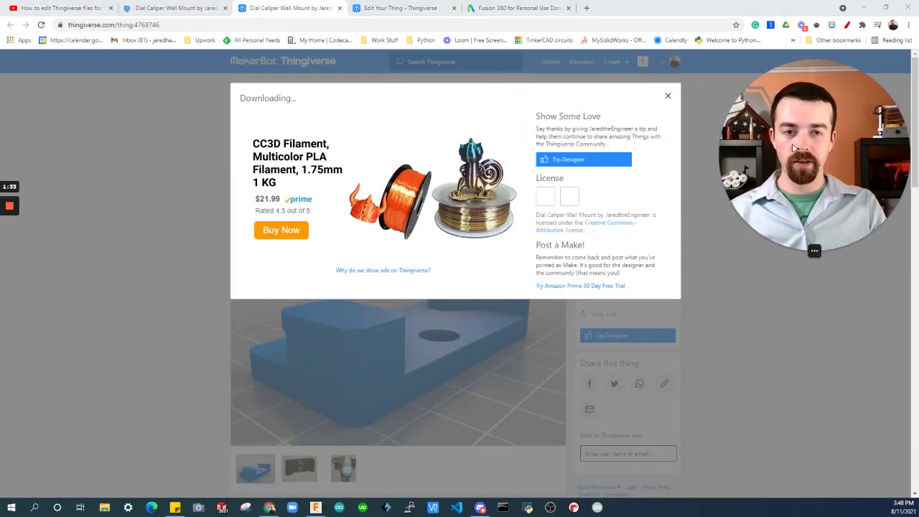
{"action": "left_click", "coordinate": [667, 99]}
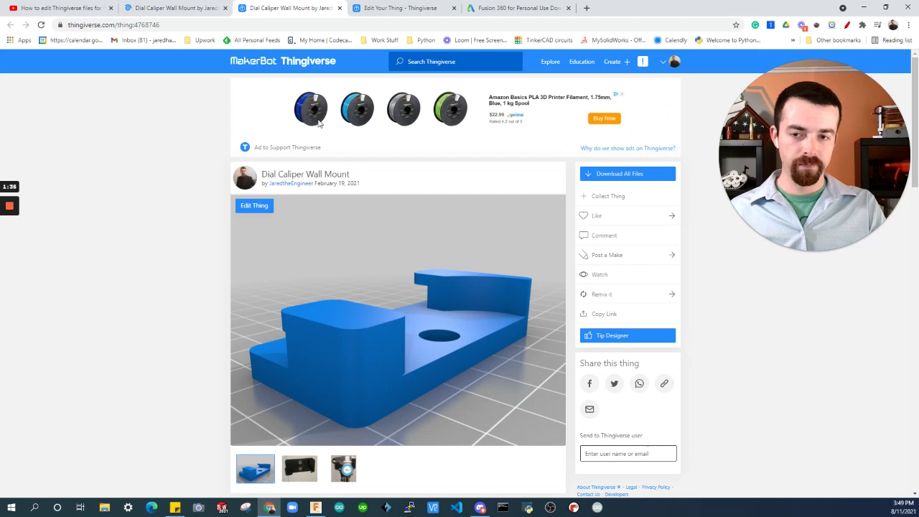
- Look over the Dial Caliper Wall Mount page and view the photo of the black printed mount with two screws
{"action": "scroll", "coordinate": [402, 180], "scroll_direction": "down", "scroll_amount": 2}
{"action": "scroll", "coordinate": [415, 194], "scroll_direction": "down", "scroll_amount": 1}
{"action": "scroll", "coordinate": [409, 195], "scroll_direction": "up", "scroll_amount": 2}
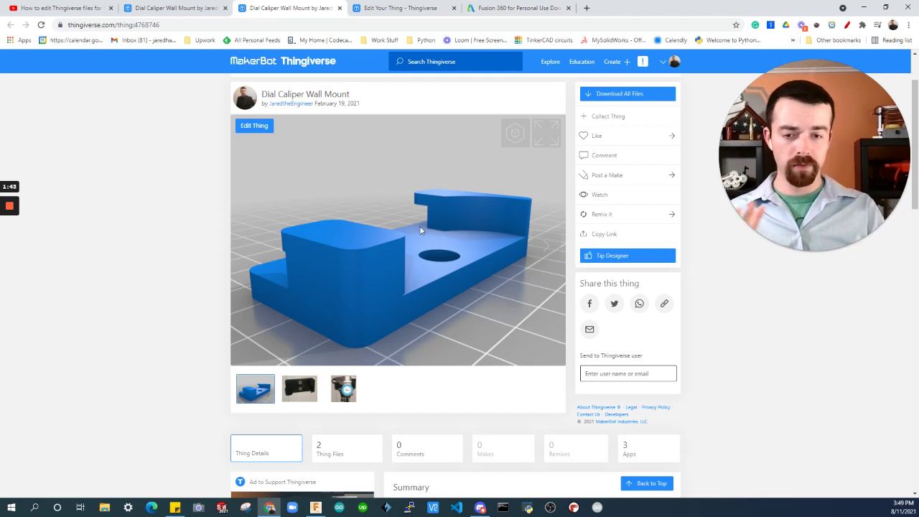
{"action": "left_click", "coordinate": [299, 388]}
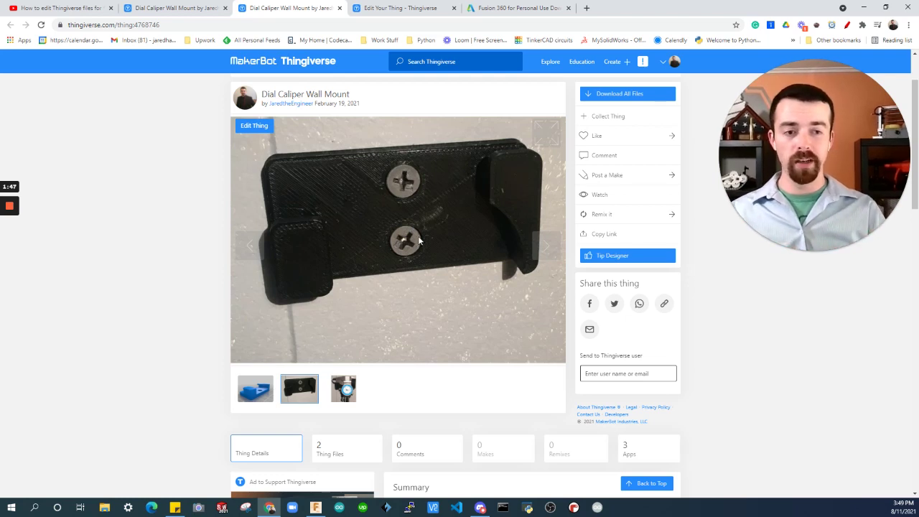
{"action": "left_click_drag", "start_coordinate": [798, 170], "coordinate": [638, 189]}
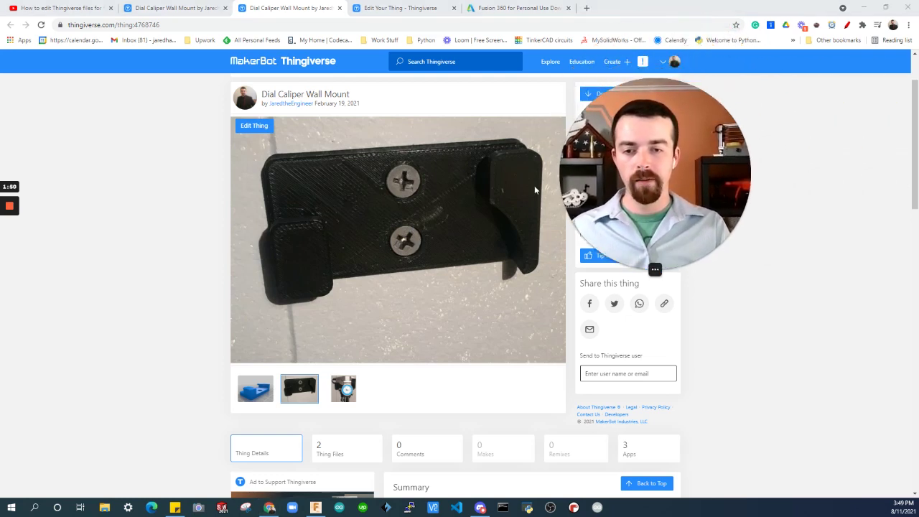
{"action": "left_click_drag", "start_coordinate": [611, 248], "coordinate": [724, 242]}
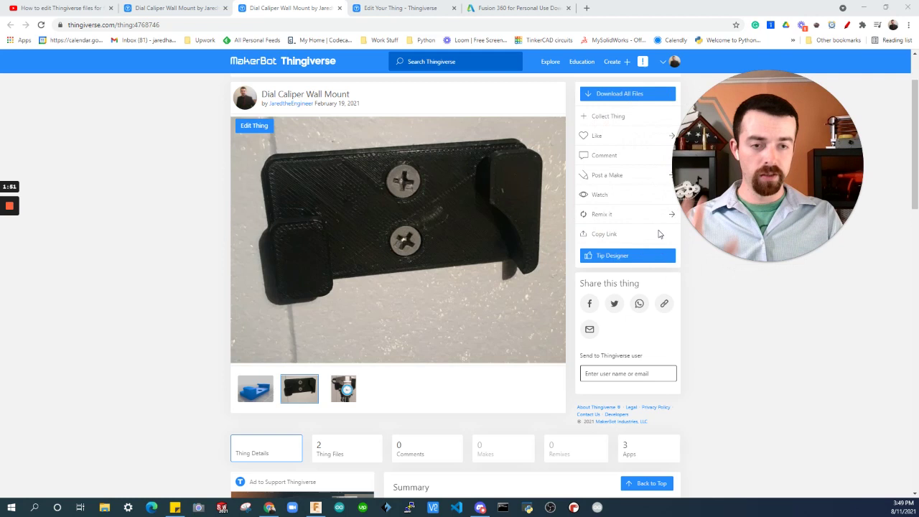
- Download all files of the Dial Caliper Wall Mount and open the zip archive in WinRAR, dismissing the licence reminder
{"action": "left_click", "coordinate": [606, 96]}
{"action": "mouse_move", "coordinate": [332, 98]}
{"action": "left_mouse_down"}
{"action": "mouse_move", "coordinate": [250, 95]}
{"action": "mouse_move", "coordinate": [329, 96]}
{"action": "left_mouse_up"}
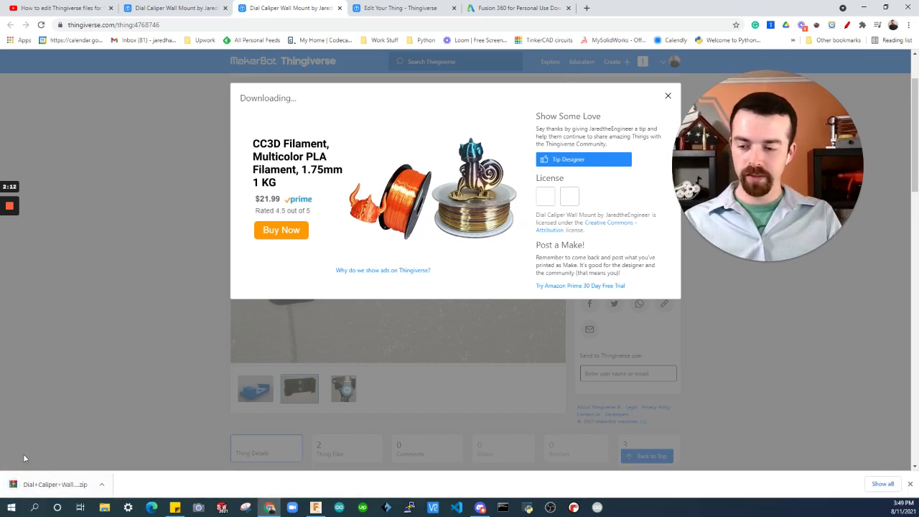
{"action": "left_click", "coordinate": [49, 486]}
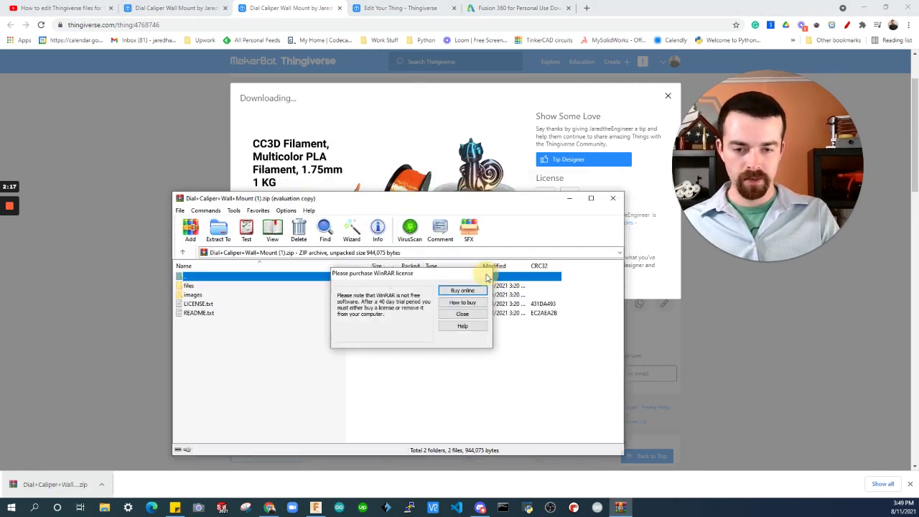
{"action": "left_click", "coordinate": [485, 264]}
{"action": "left_click_drag", "start_coordinate": [467, 129], "coordinate": [467, 127]}
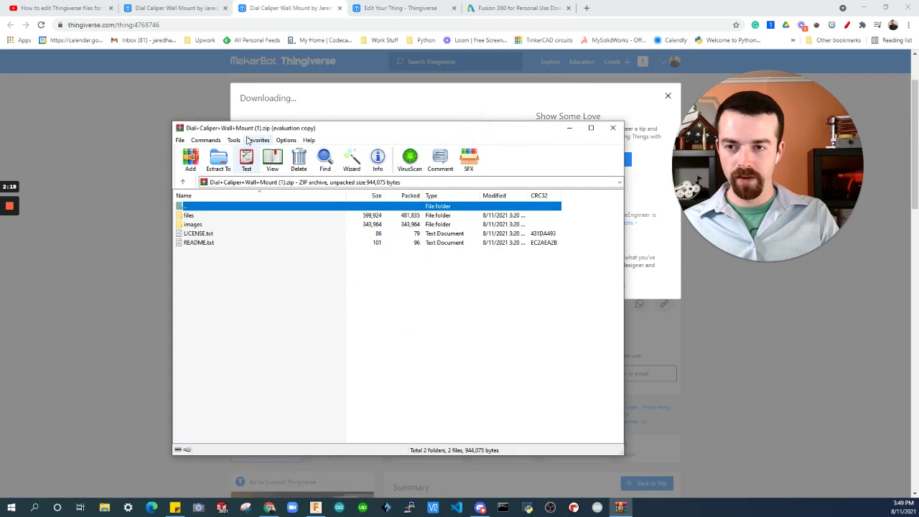
{"action": "left_click_drag", "start_coordinate": [228, 122], "coordinate": [300, 117]}
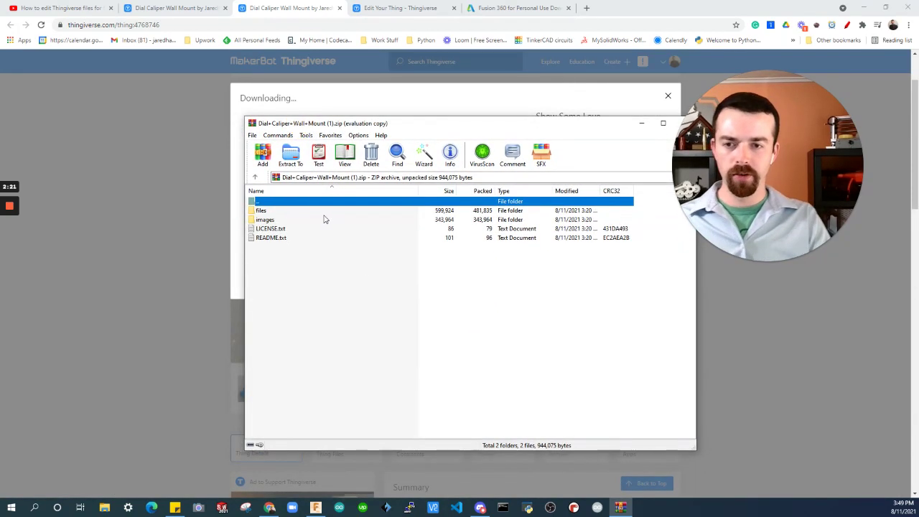
- Open the archive's files folder and examine Caliper_holder_try_2_v4.f3d, Dial_caliper_holder_screw_type.stl and Hangerwithout_holes.stl
{"action": "double_click", "coordinate": [260, 211]}
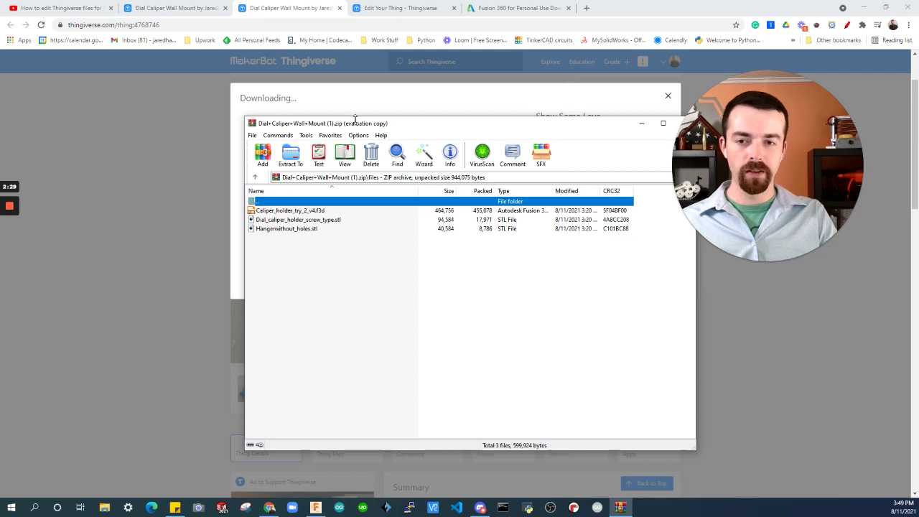
{"action": "left_click_drag", "start_coordinate": [410, 119], "coordinate": [506, 109]}
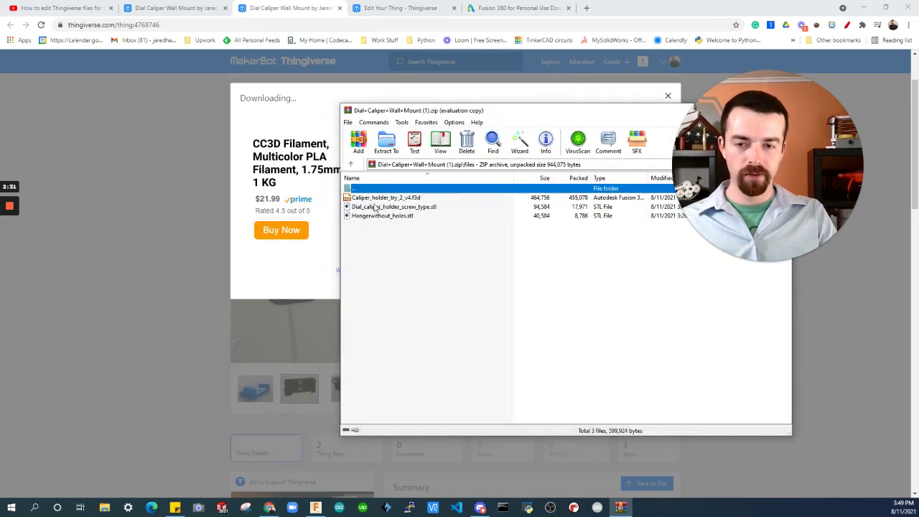
{"action": "left_click", "coordinate": [377, 198]}
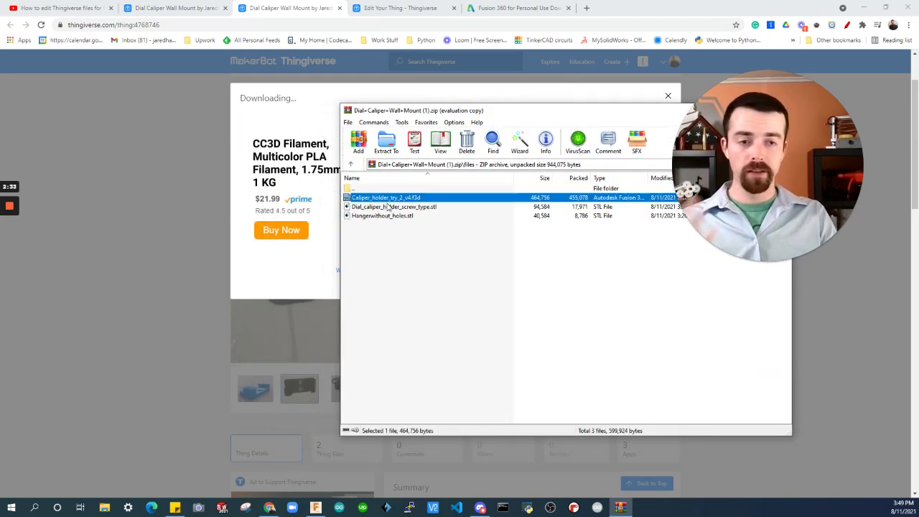
{"action": "left_click", "coordinate": [367, 207]}
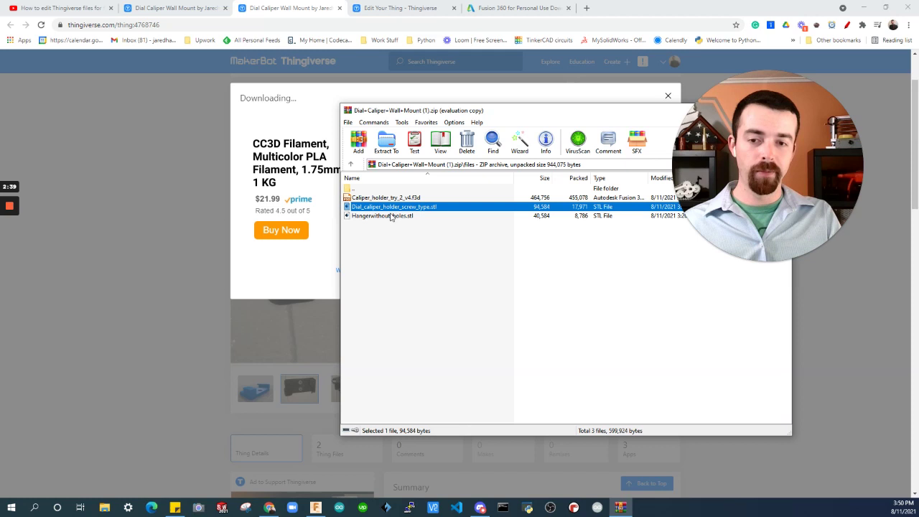
{"action": "left_click", "coordinate": [391, 216]}
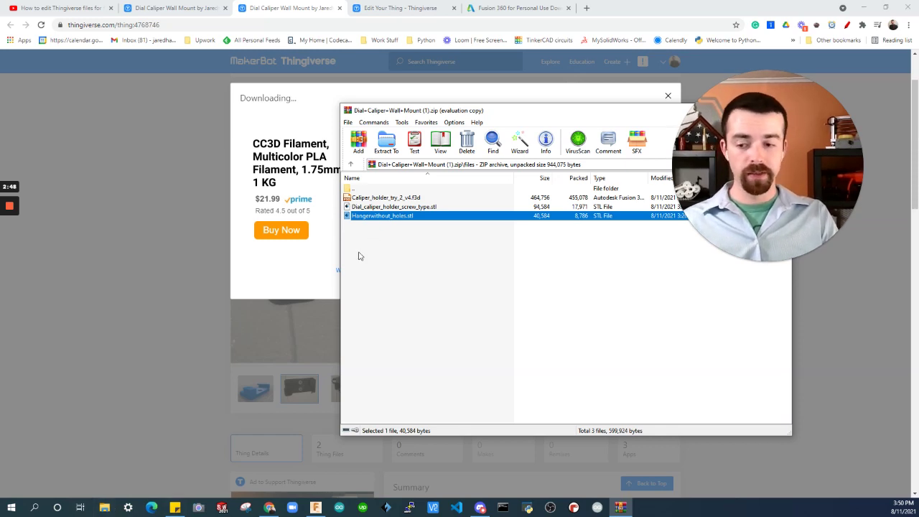
- Open a File Explorer window and extract Hangerwithout_holes.stl from the archive to the Desktop, replacing the existing file there
{"action": "left_click", "coordinate": [104, 508]}
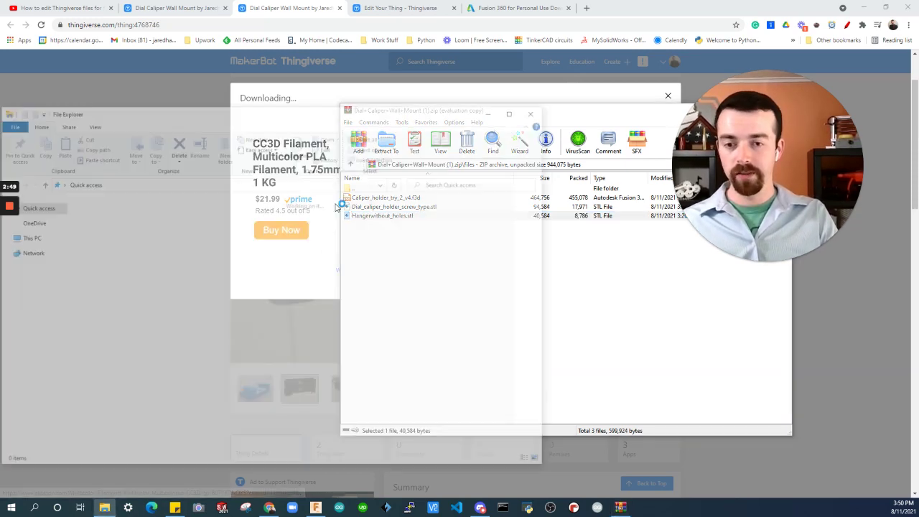
{"action": "left_click", "coordinate": [605, 115]}
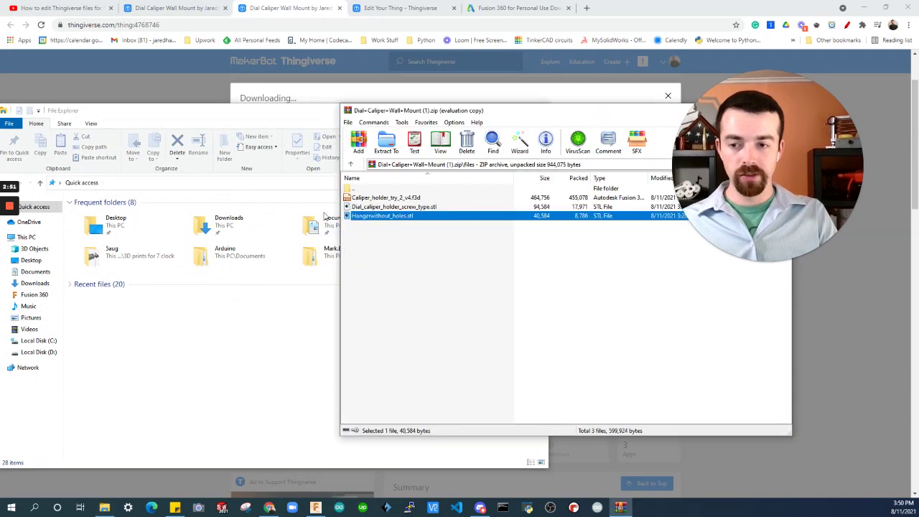
{"action": "left_click_drag", "start_coordinate": [204, 108], "coordinate": [261, 105]}
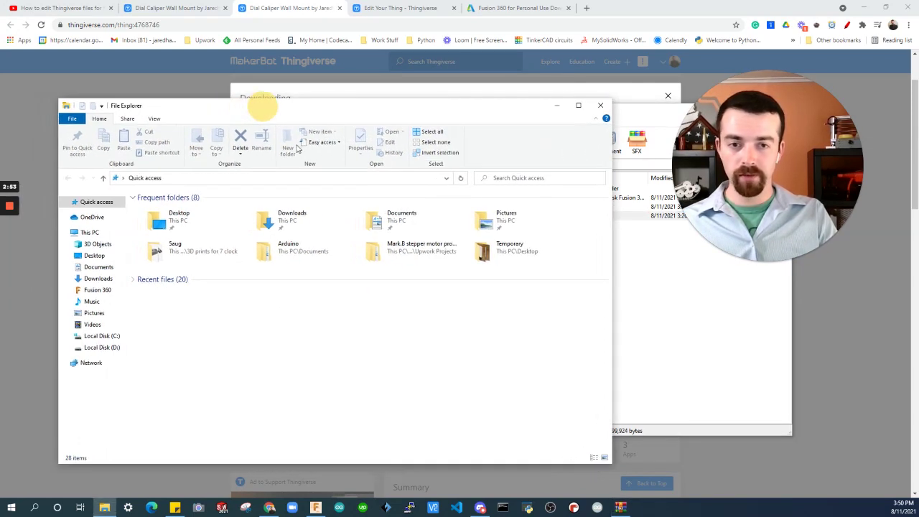
{"action": "left_click", "coordinate": [475, 252]}
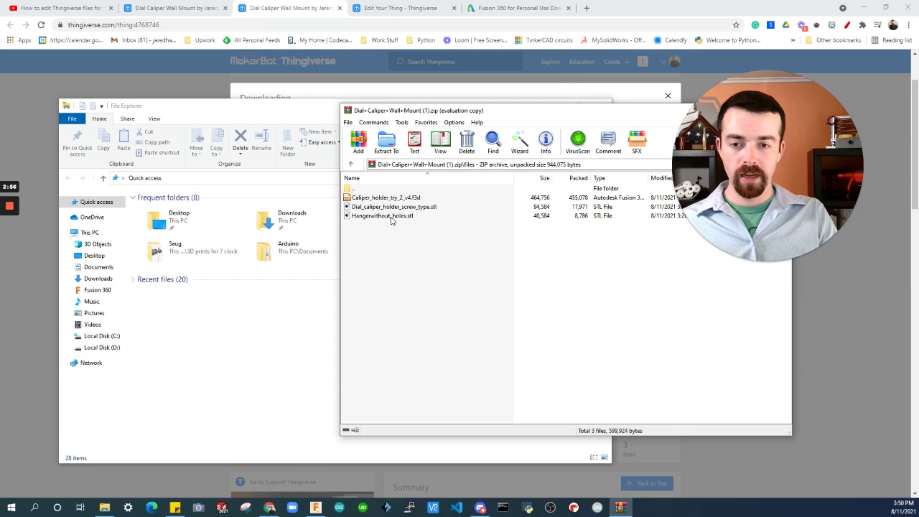
{"action": "left_click_drag", "start_coordinate": [392, 219], "coordinate": [110, 259]}
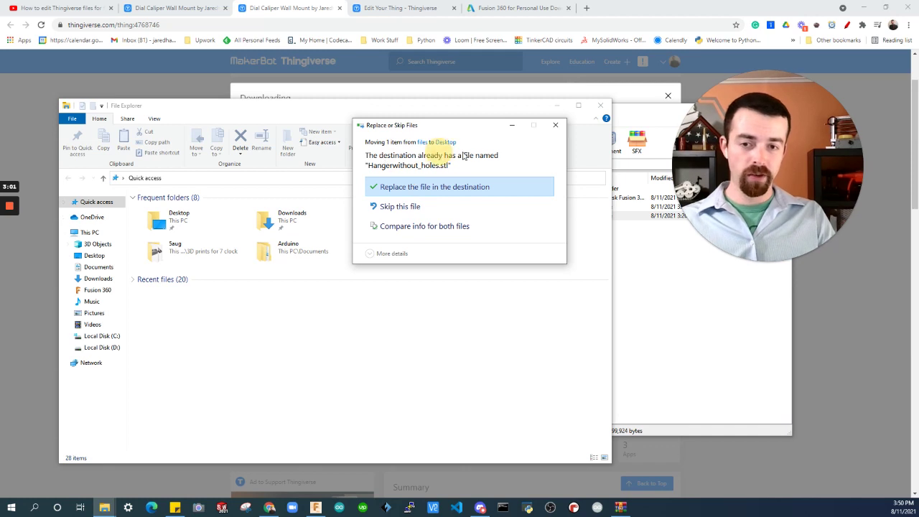
{"action": "left_click", "coordinate": [433, 196]}
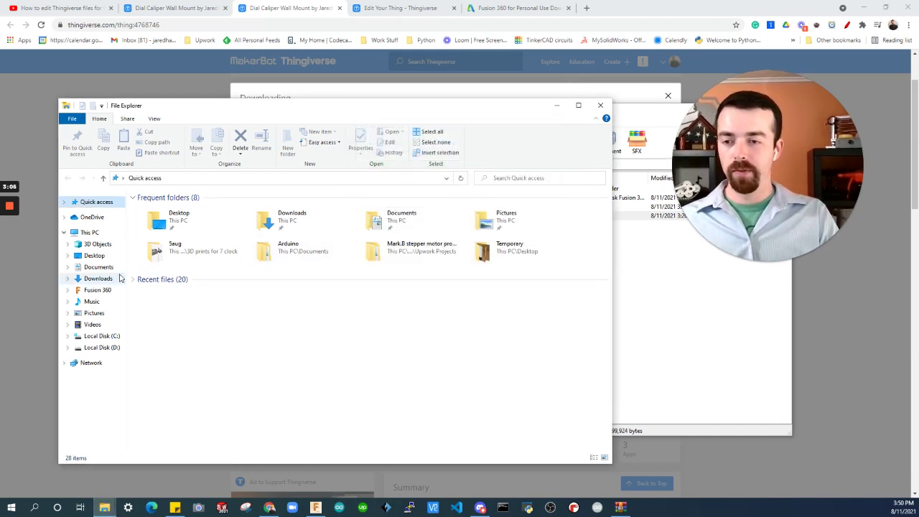
- Check for Hangerwithout_holes.stl in the Desktop folder, and close both the File Explorer and archive windows
{"action": "left_click", "coordinate": [95, 255]}
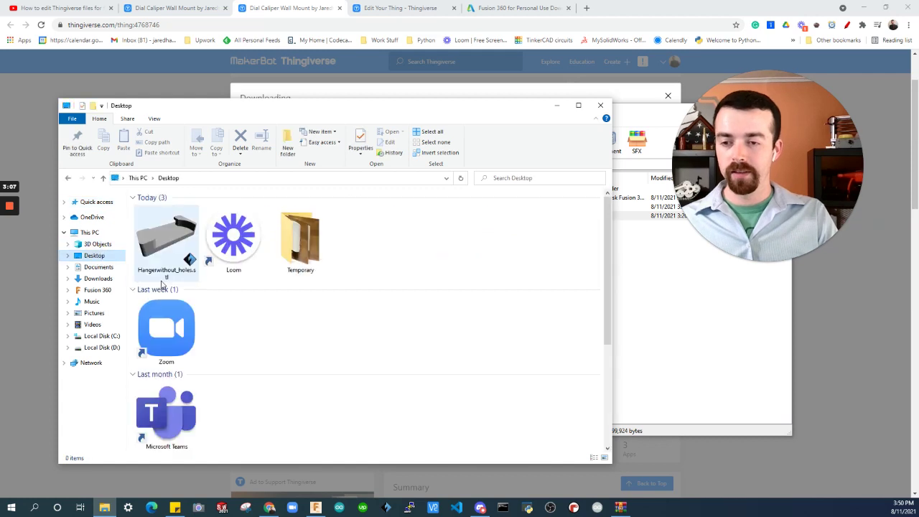
{"action": "left_click", "coordinate": [164, 241]}
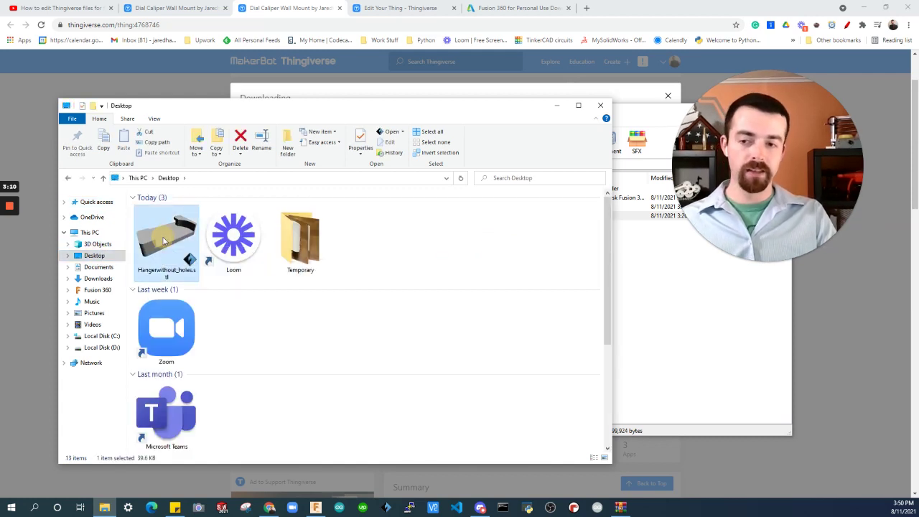
{"action": "left_click", "coordinate": [602, 106]}
{"action": "left_click_drag", "start_coordinate": [555, 116], "coordinate": [369, 138]}
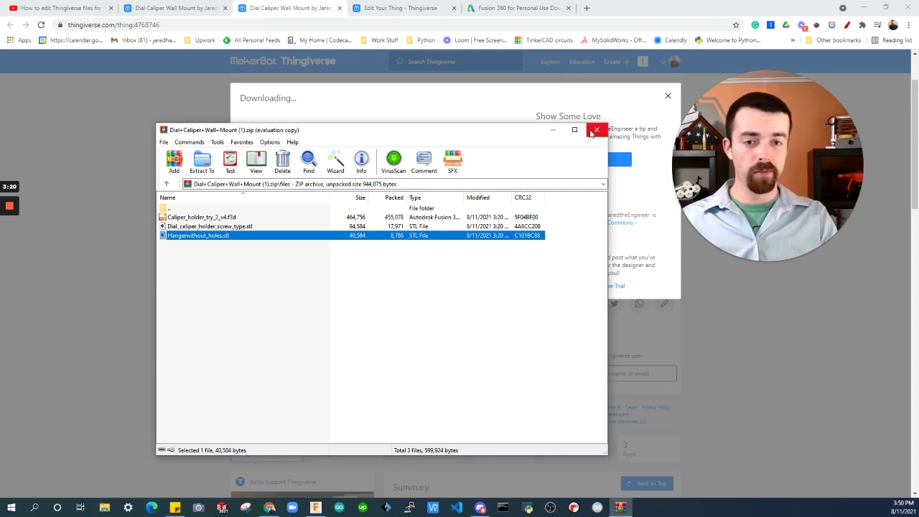
{"action": "left_click", "coordinate": [594, 131]}
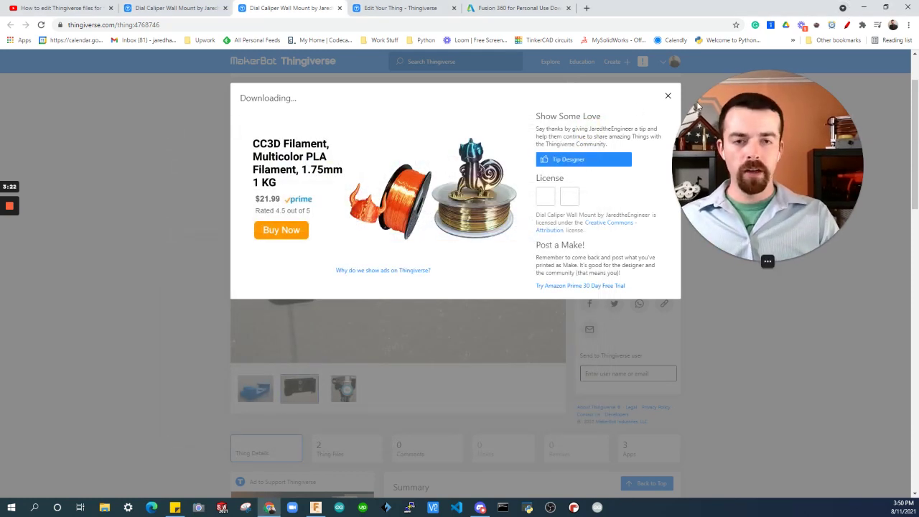
- Switch to Fusion 360, view the Youtube Example model from the side, and close that design with its changes saved
{"action": "left_click", "coordinate": [865, 6]}
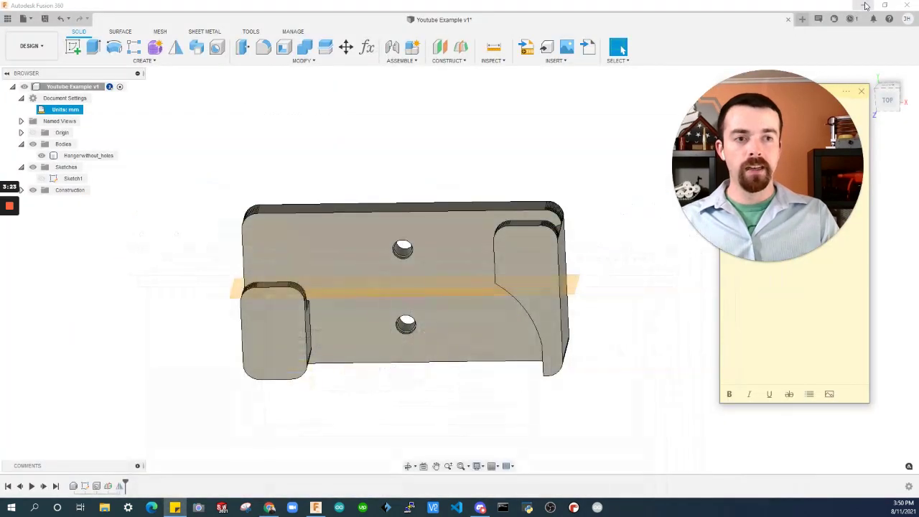
{"action": "left_click", "coordinate": [440, 151]}
{"action": "middle_click_drag", "start_coordinate": [484, 238], "coordinate": [462, 191], "text": "shift"}
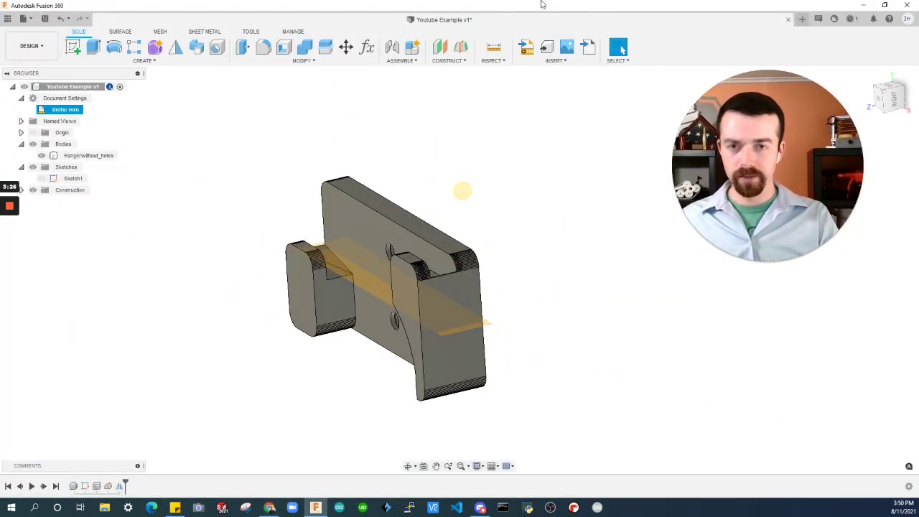
{"action": "left_click", "coordinate": [787, 20]}
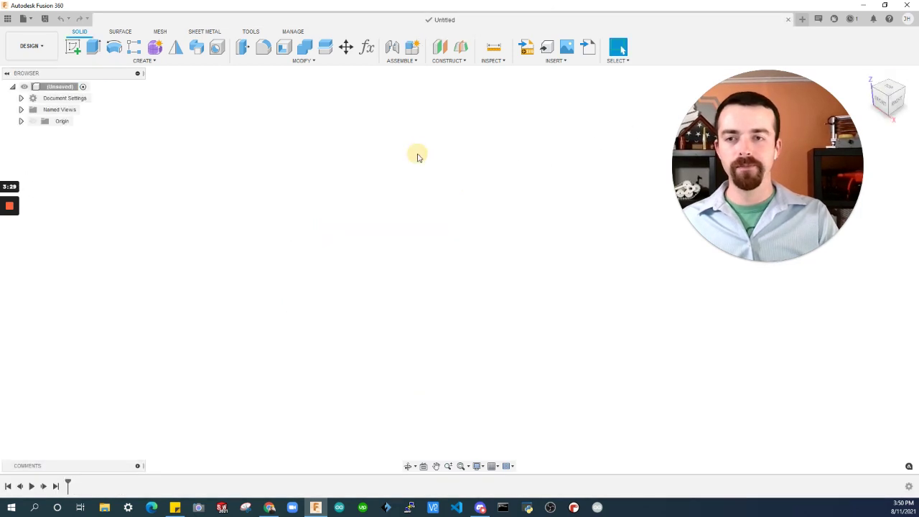
{"action": "left_click", "coordinate": [455, 19]}
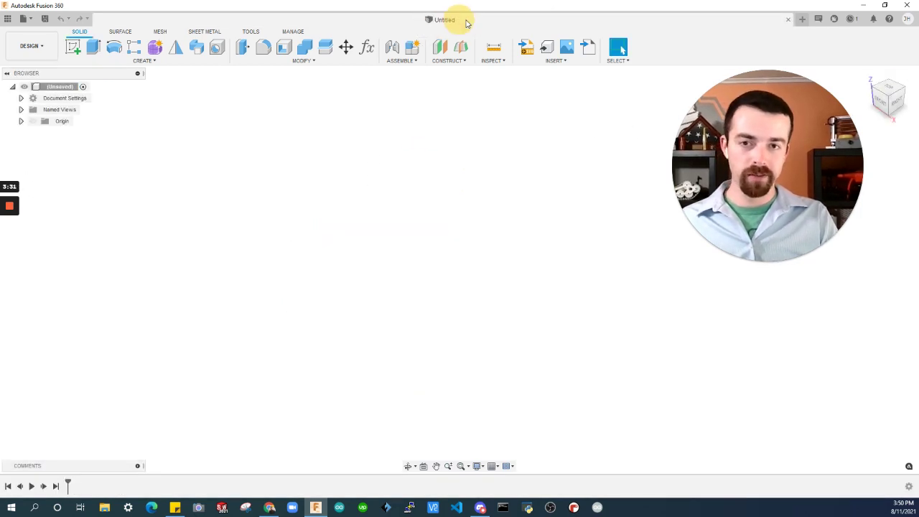
{"action": "left_click", "coordinate": [316, 175]}
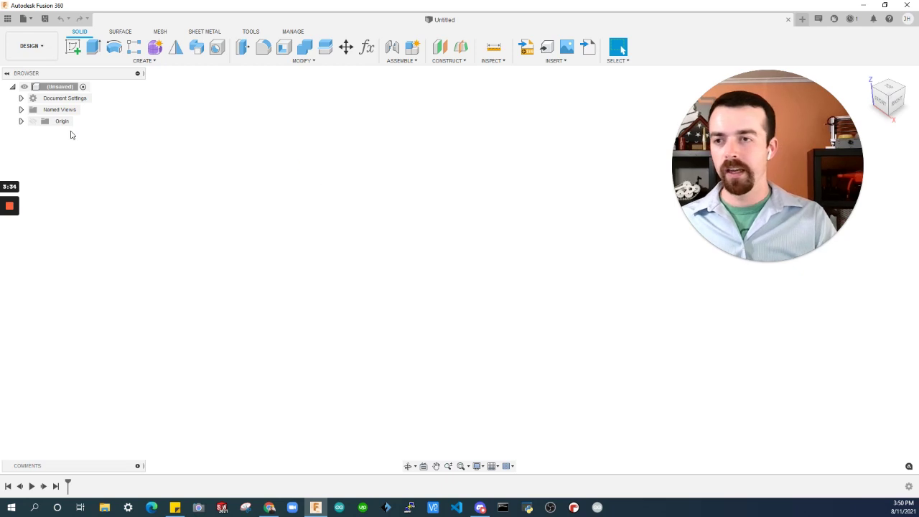
- Look through the saved designs and folders of the NWA 3-D Services project, including its 3D prints folder
{"action": "left_click", "coordinate": [7, 19]}
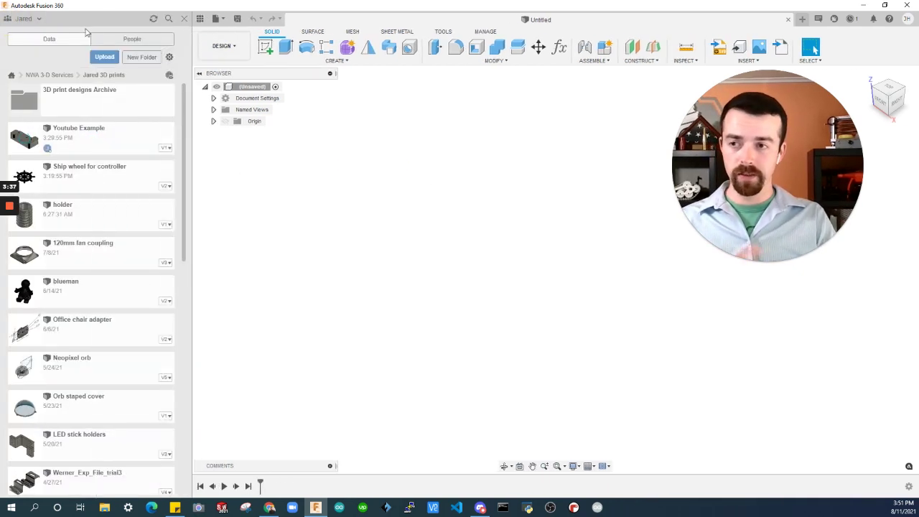
{"action": "left_click", "coordinate": [184, 19]}
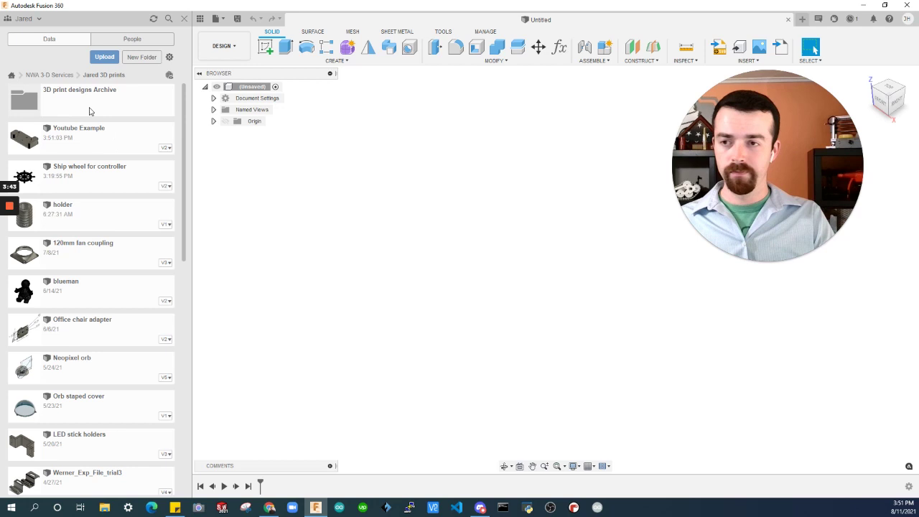
{"action": "left_click", "coordinate": [48, 76]}
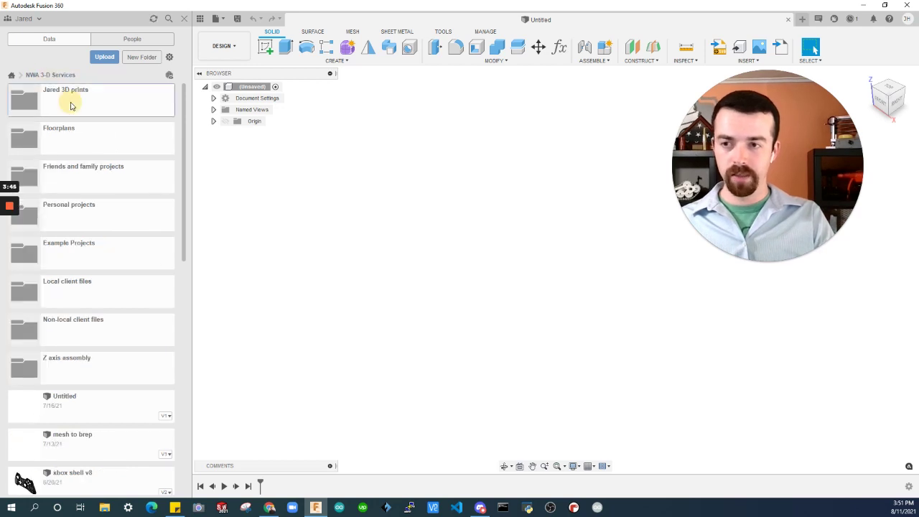
{"action": "left_click", "coordinate": [40, 99]}
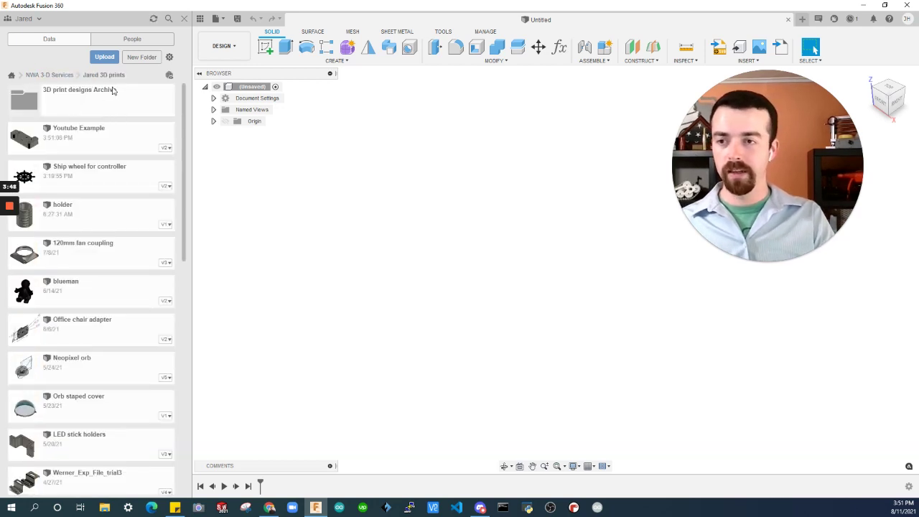
{"action": "left_click", "coordinate": [184, 18]}
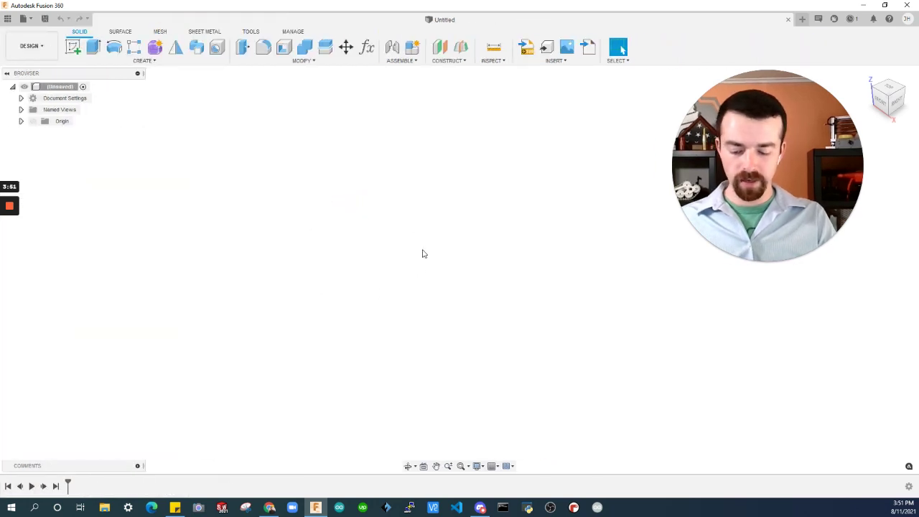
- Save the empty design as "Name" in the 3D prints folder of the NWA 3-D Services project
{"action": "key", "text": "ctrl+s"}
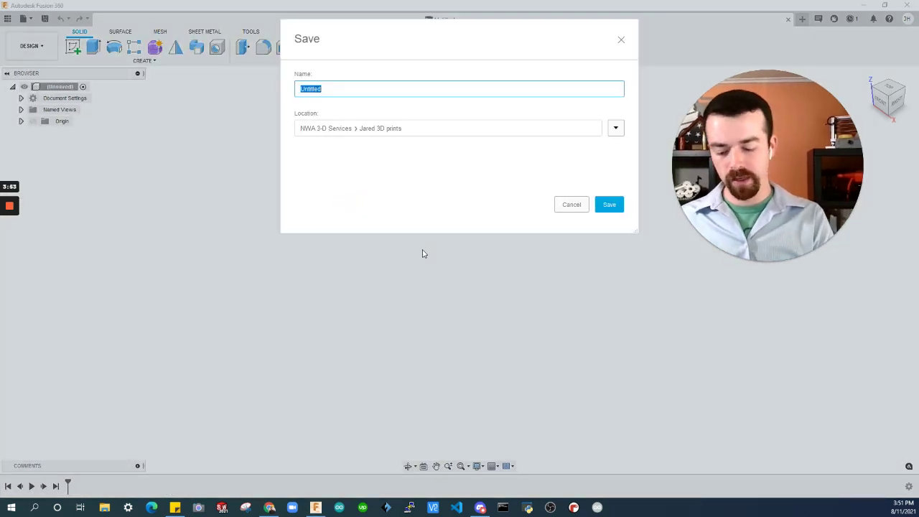
{"action": "type", "text": "Name"}
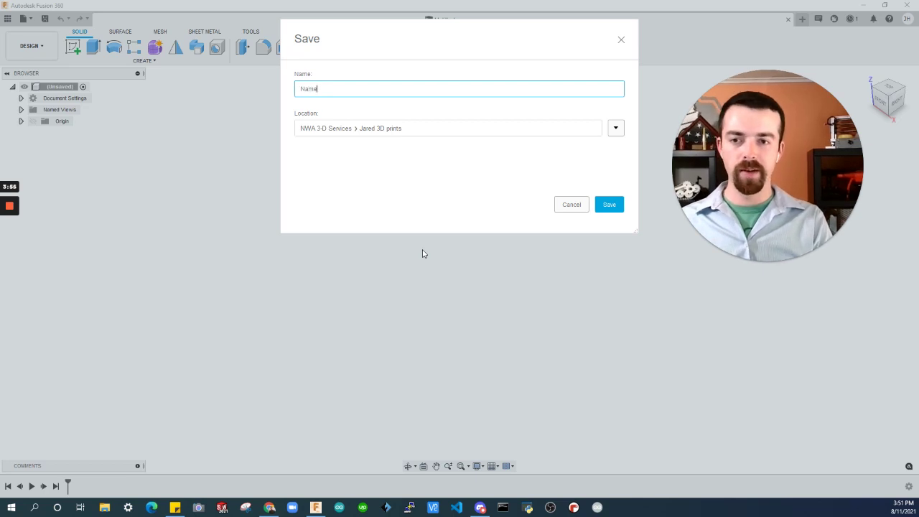
{"action": "key", "text": "Return"}
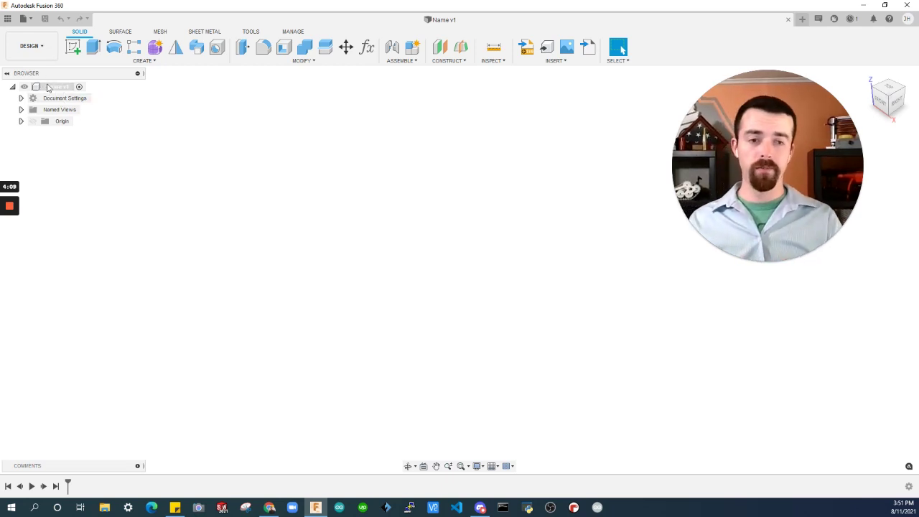
{"action": "left_click_drag", "start_coordinate": [776, 86], "coordinate": [669, 46]}
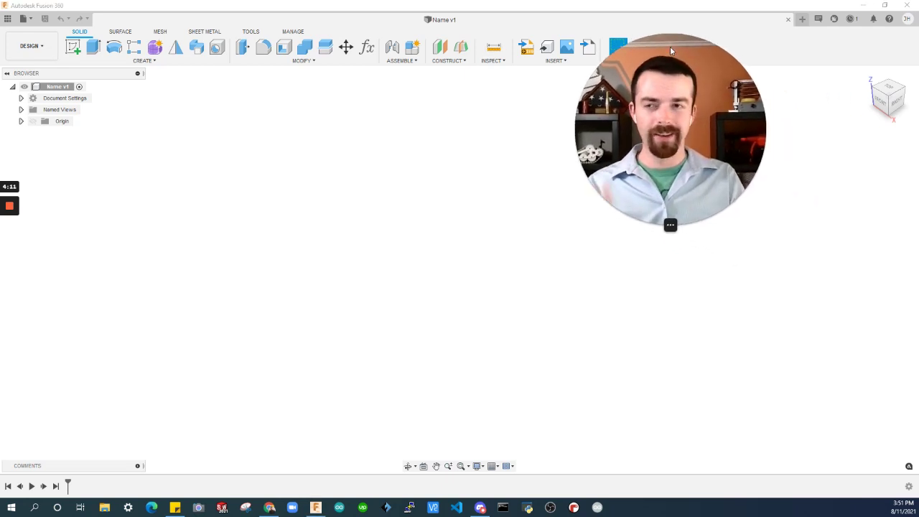
{"action": "right_click", "coordinate": [61, 90]}
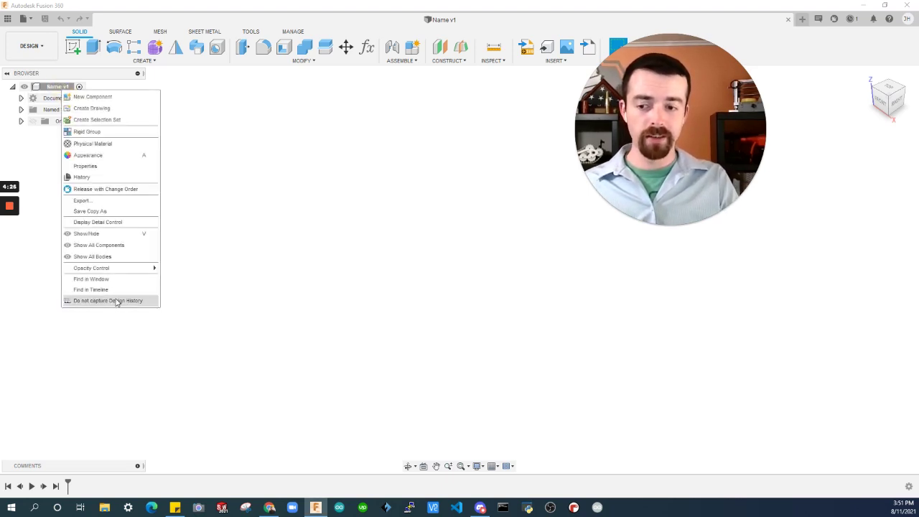
{"action": "left_click", "coordinate": [249, 257]}
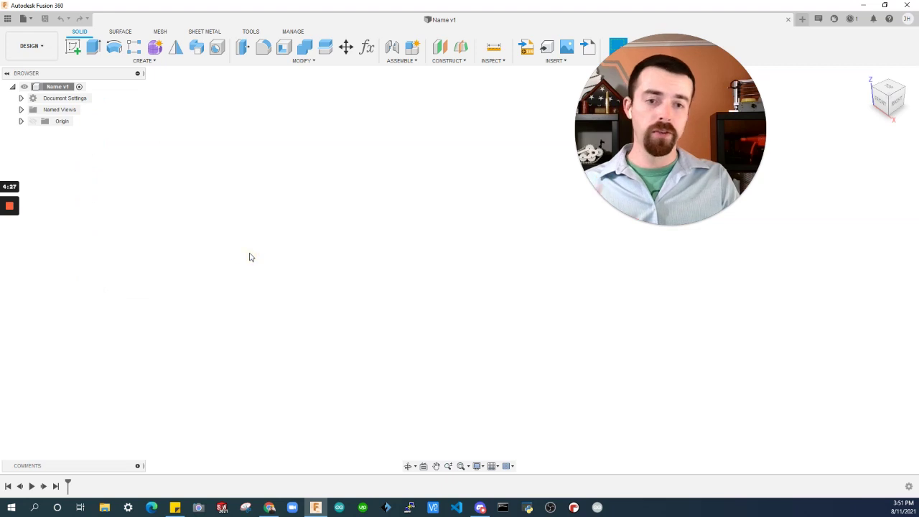
{"action": "left_click", "coordinate": [159, 32]}
{"action": "left_click", "coordinate": [79, 31]}
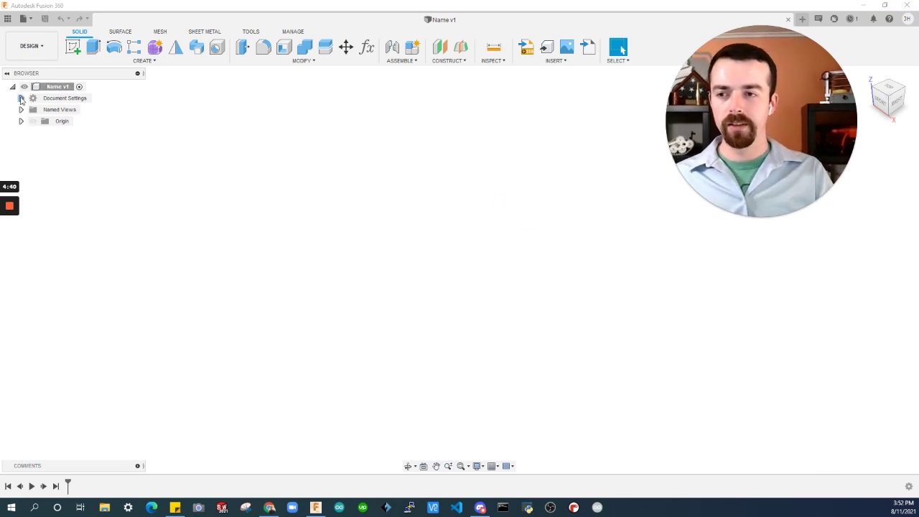
- Change the document's active units to Millimeter without making it the default
{"action": "left_click", "coordinate": [21, 98]}
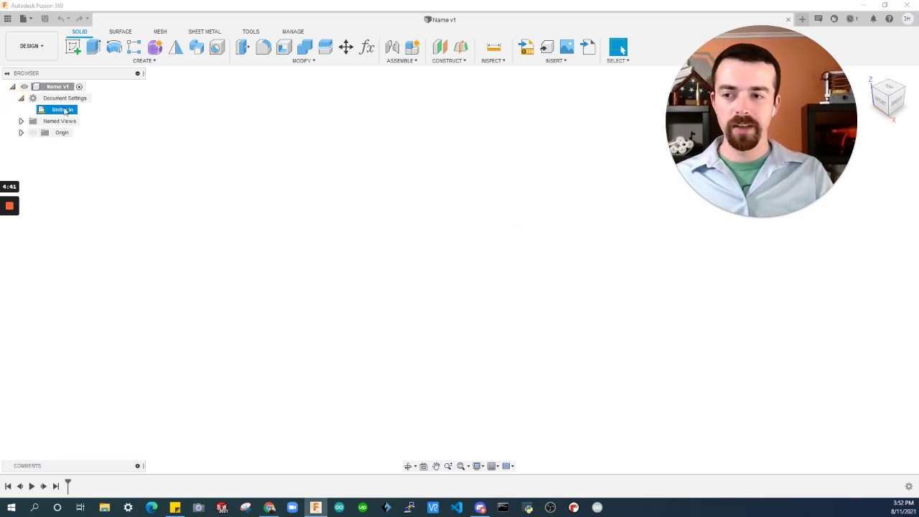
{"action": "left_click", "coordinate": [64, 109]}
{"action": "left_click", "coordinate": [82, 109]}
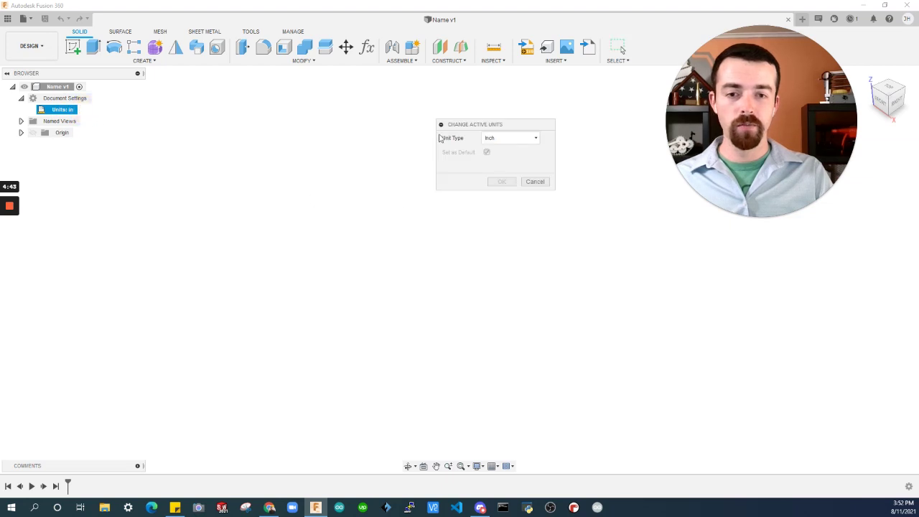
{"action": "left_click", "coordinate": [517, 138]}
{"action": "left_click", "coordinate": [515, 164]}
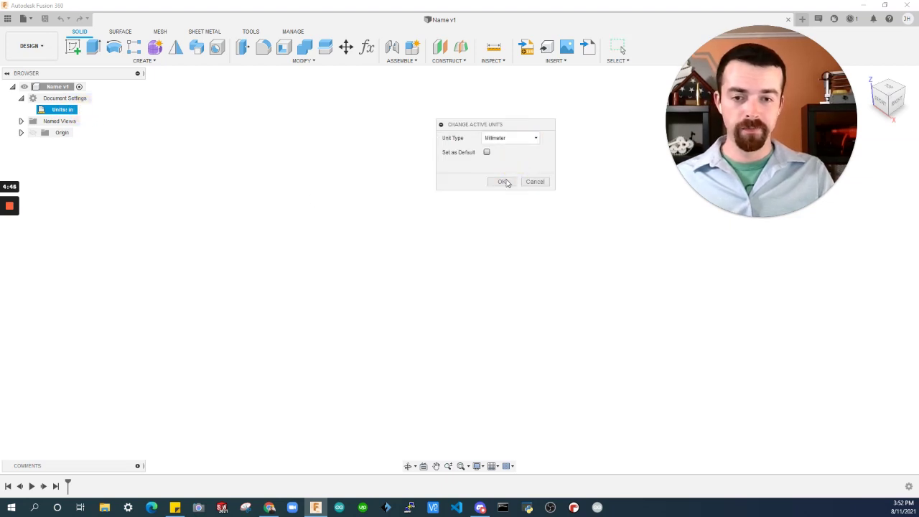
{"action": "left_click", "coordinate": [503, 181]}
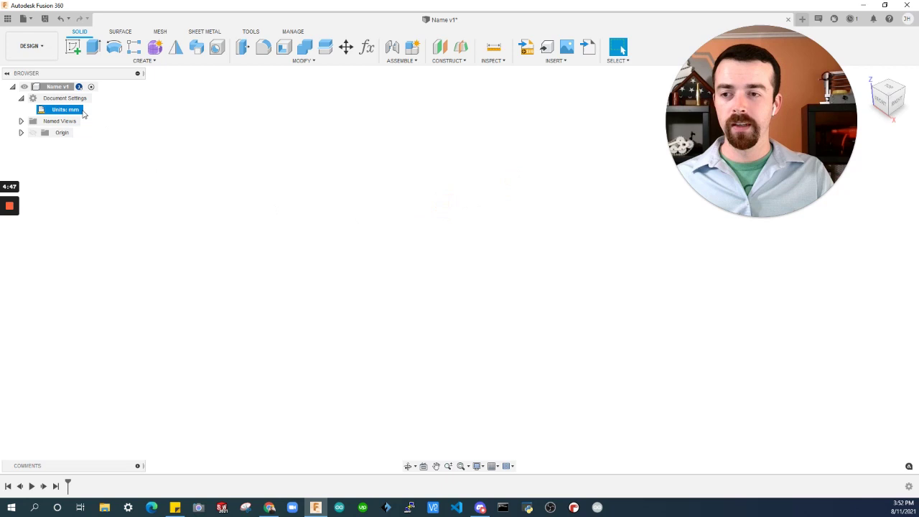
{"action": "left_click", "coordinate": [225, 159]}
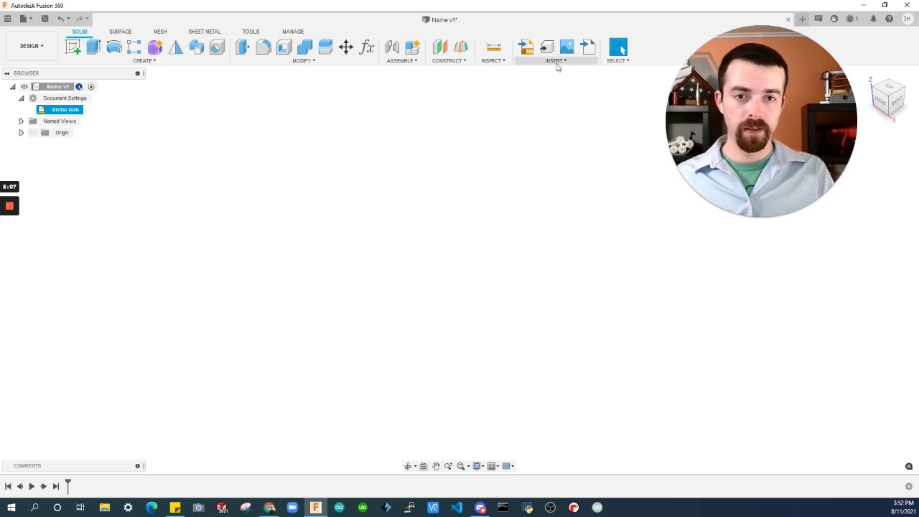
- Insert the mesh file Hangerwithout_holes.stl from the Desktop into the design with Millimeter as the unit type
{"action": "left_click", "coordinate": [549, 62]}
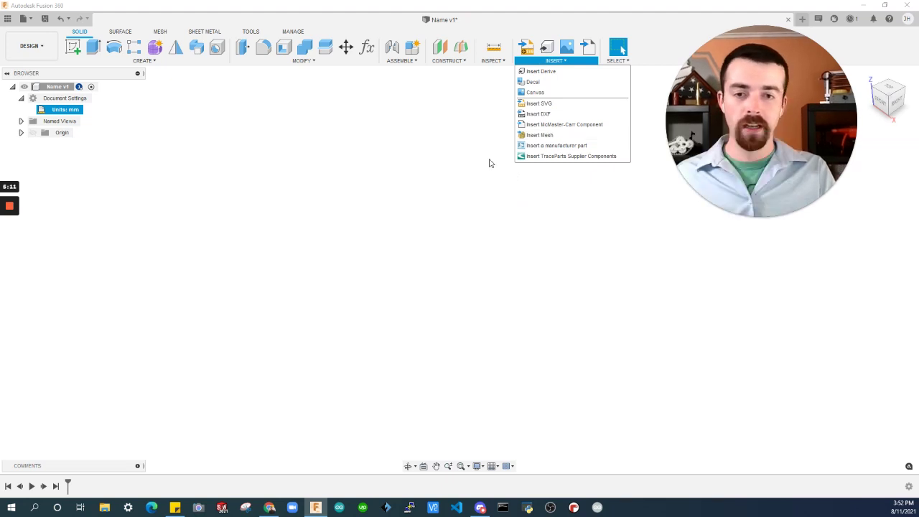
{"action": "left_click", "coordinate": [453, 158]}
{"action": "left_click", "coordinate": [160, 32]}
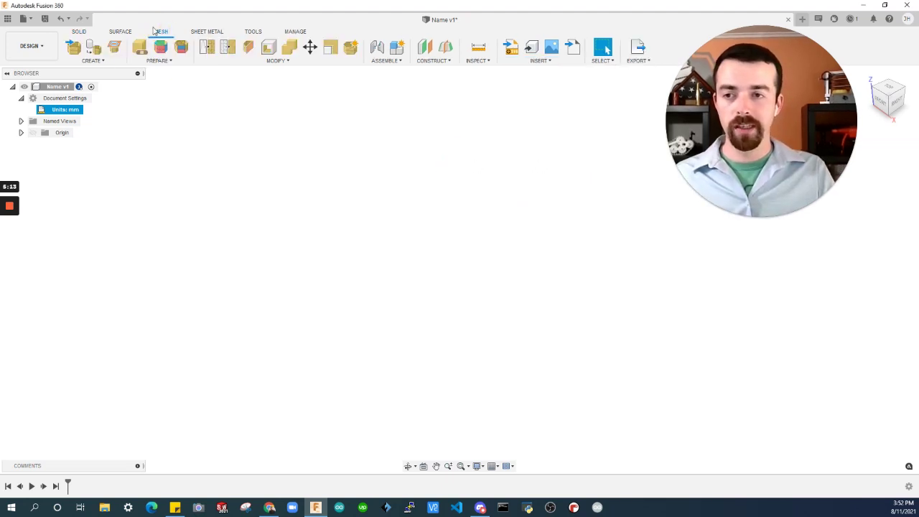
{"action": "left_click", "coordinate": [92, 61]}
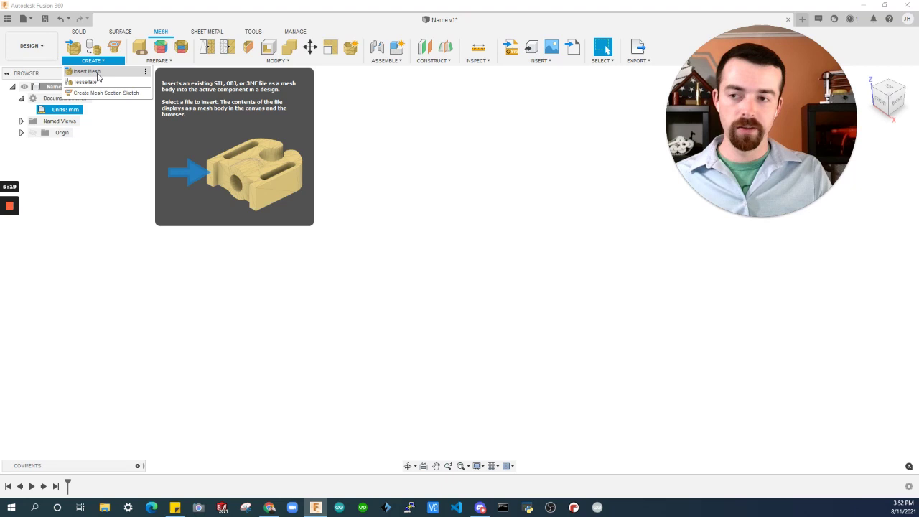
{"action": "left_click", "coordinate": [87, 72]}
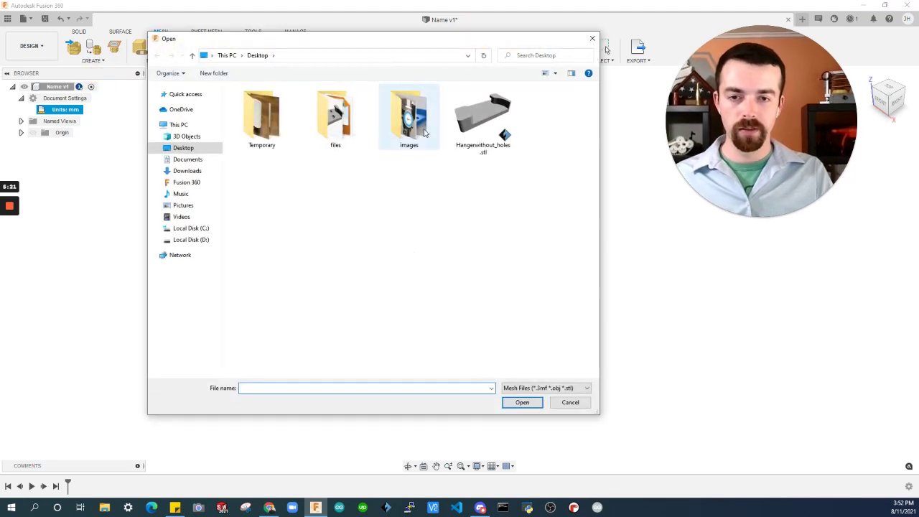
{"action": "left_click", "coordinate": [177, 149]}
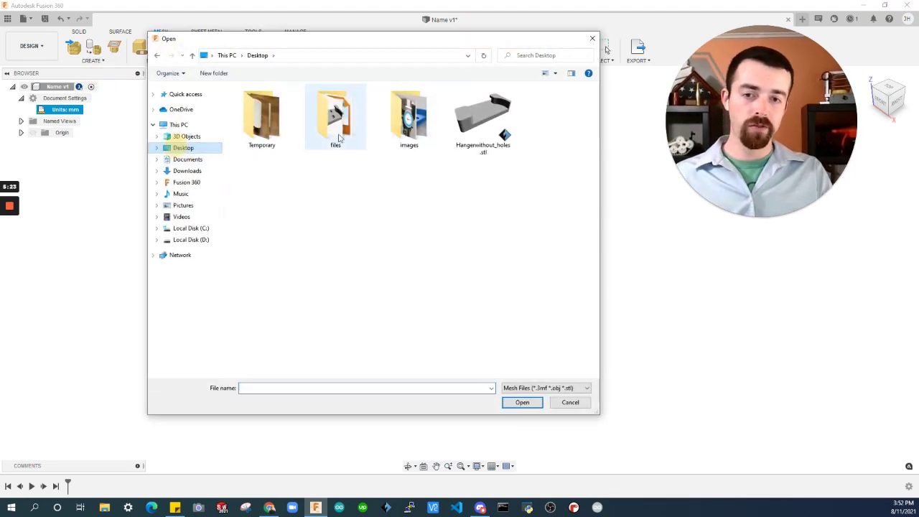
{"action": "left_click", "coordinate": [483, 141]}
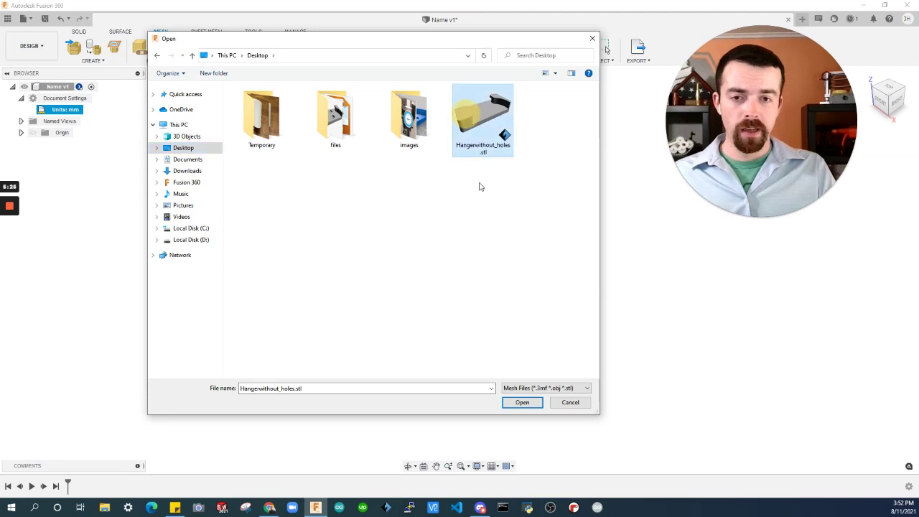
{"action": "left_click", "coordinate": [521, 402]}
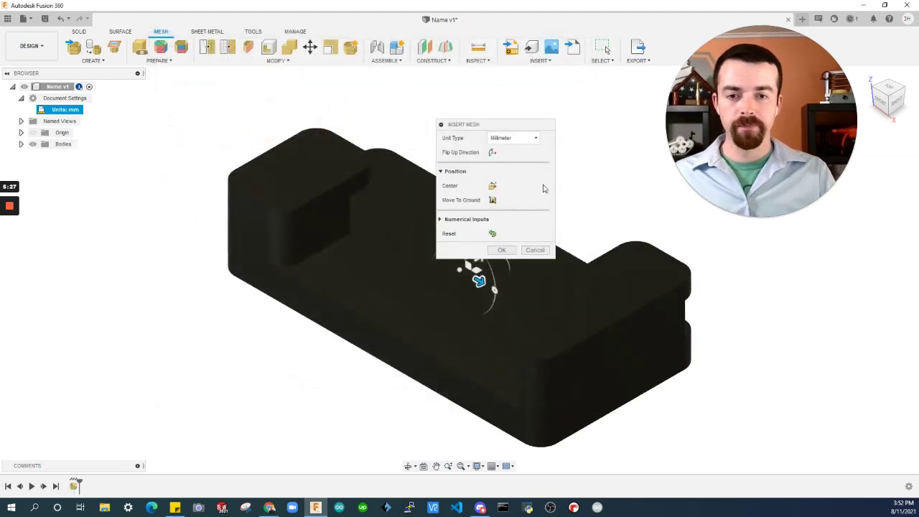
{"action": "left_click", "coordinate": [508, 141]}
{"action": "left_click", "coordinate": [507, 172]}
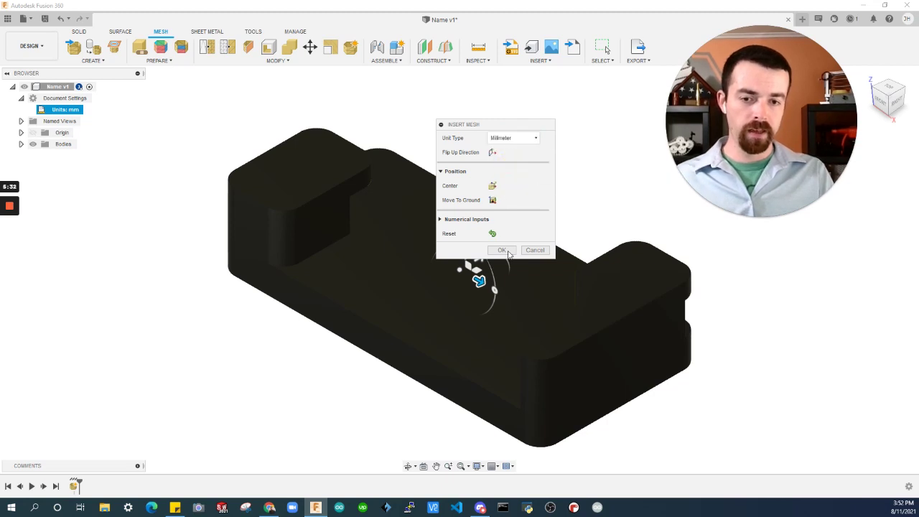
{"action": "left_click", "coordinate": [509, 254]}
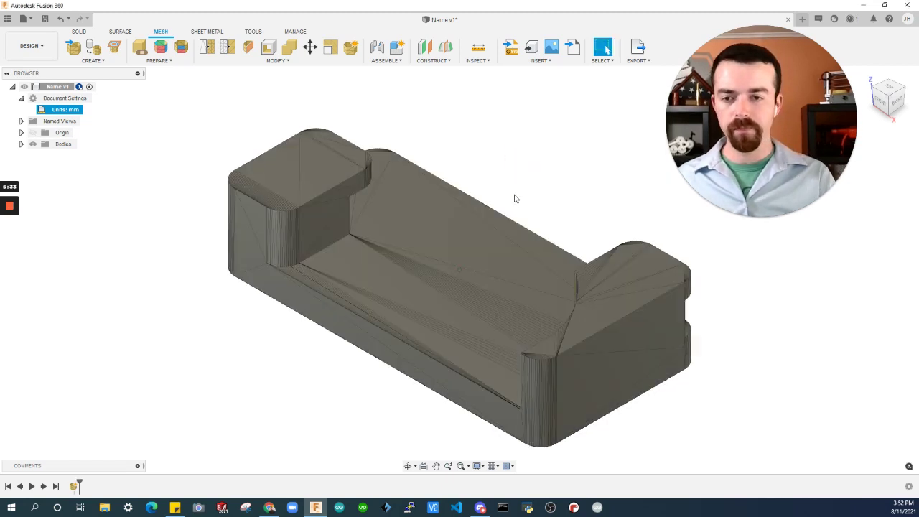
- Examine the inserted hanger mesh from several sides, including the front, and its entry among the design's bodies
{"action": "middle_click_drag", "start_coordinate": [513, 197], "coordinate": [170, 193], "text": "shift"}
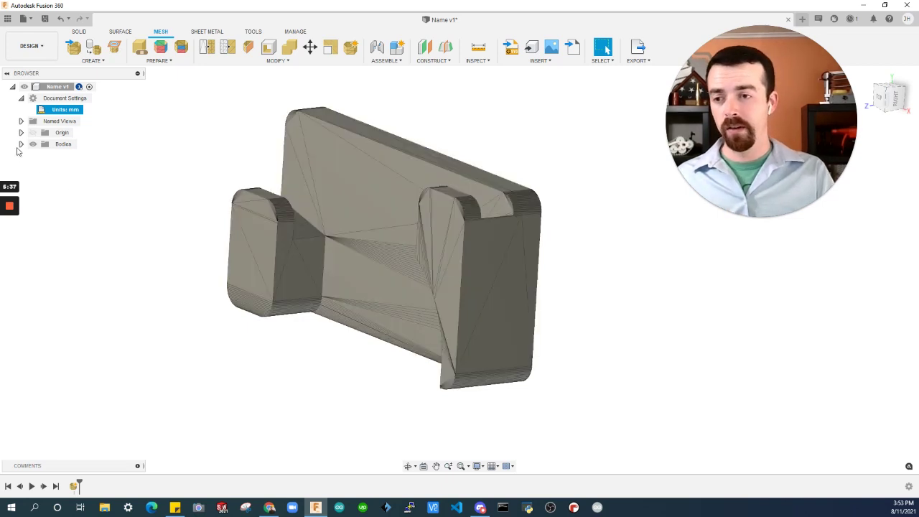
{"action": "left_click", "coordinate": [20, 144]}
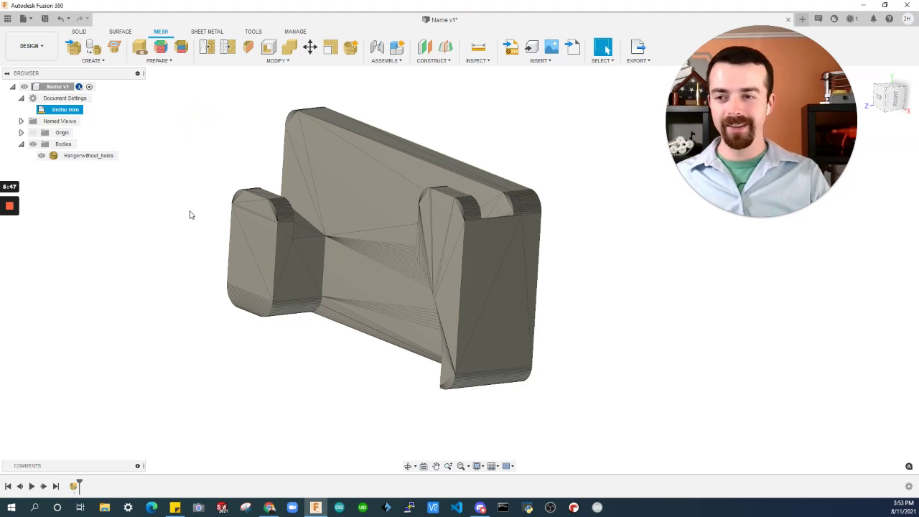
{"action": "left_click", "coordinate": [381, 203]}
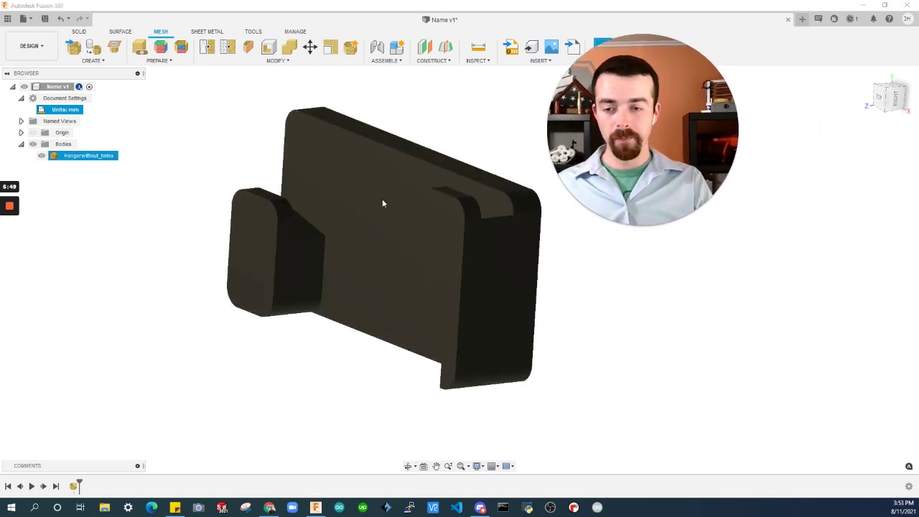
{"action": "left_click", "coordinate": [562, 392]}
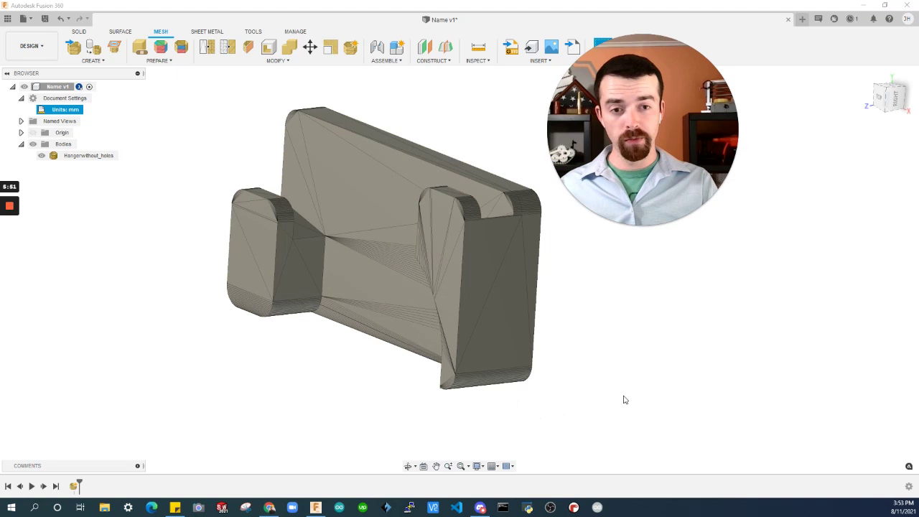
{"action": "mouse_move", "coordinate": [659, 338]}
{"action": "middle_mouse_down", "text": "shift"}
{"action": "mouse_move", "coordinate": [651, 277]}
{"action": "mouse_move", "coordinate": [623, 313]}
{"action": "mouse_move", "coordinate": [846, 185]}
{"action": "mouse_move", "coordinate": [887, 79]}
{"action": "mouse_move", "coordinate": [872, 108]}
{"action": "mouse_move", "coordinate": [879, 90]}
{"action": "mouse_move", "coordinate": [873, 99]}
{"action": "middle_mouse_up", "text": "shift"}
{"action": "left_click", "coordinate": [888, 111]}
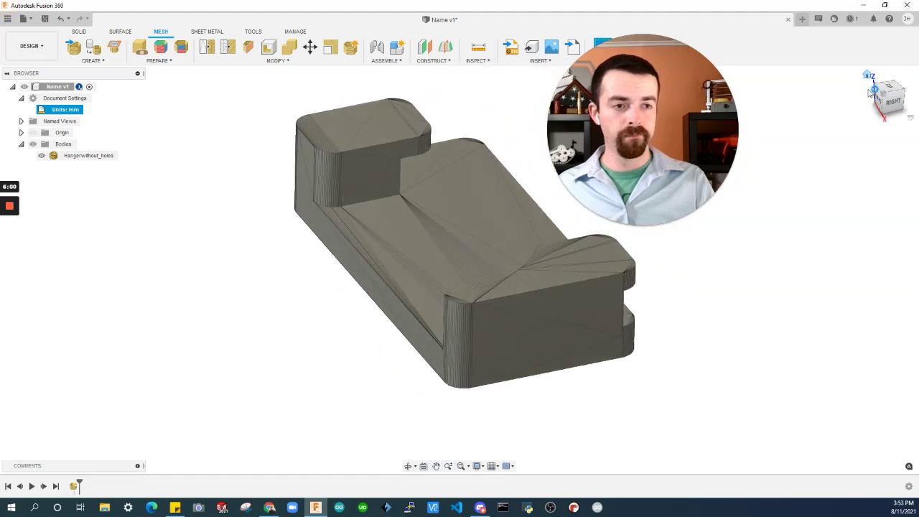
{"action": "left_click", "coordinate": [880, 101]}
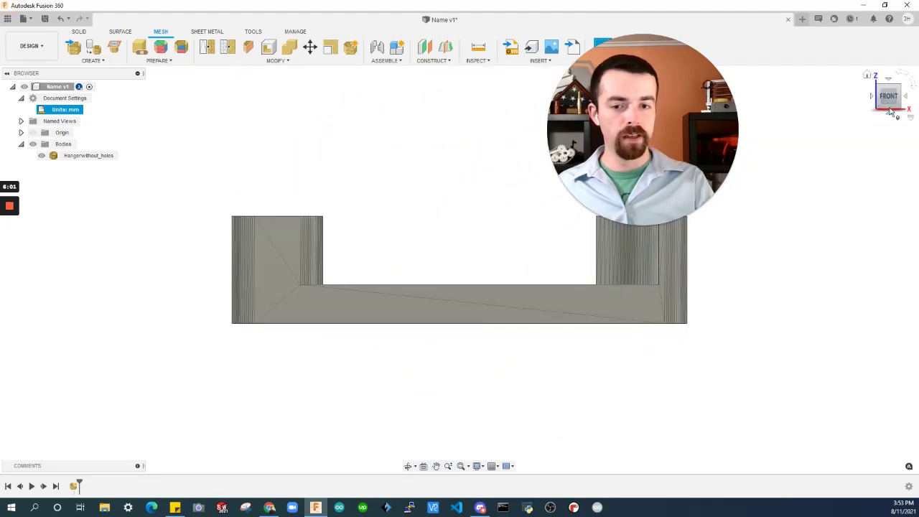
{"action": "middle_click_drag", "start_coordinate": [880, 84], "coordinate": [502, 208], "text": "shift"}
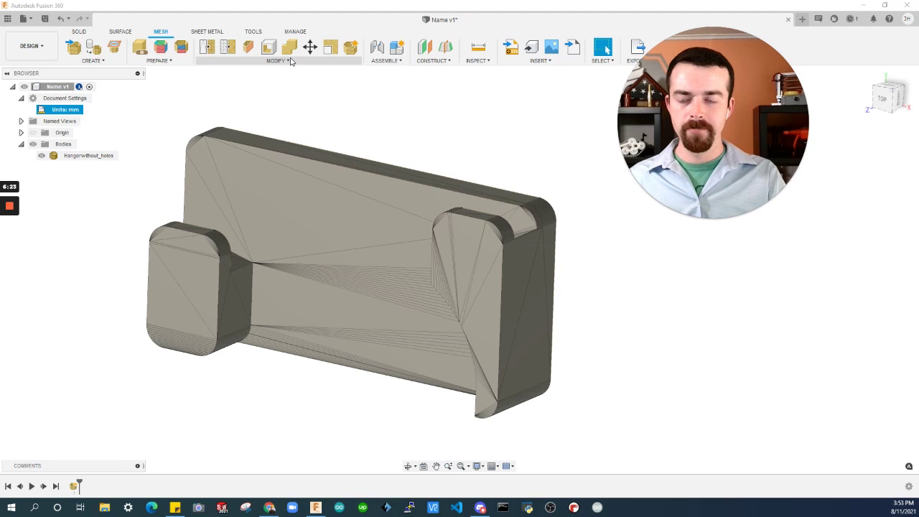
- Convert the Hangerwithout_holes mesh into a solid body with the Parametric operation
{"action": "left_click", "coordinate": [291, 61]}
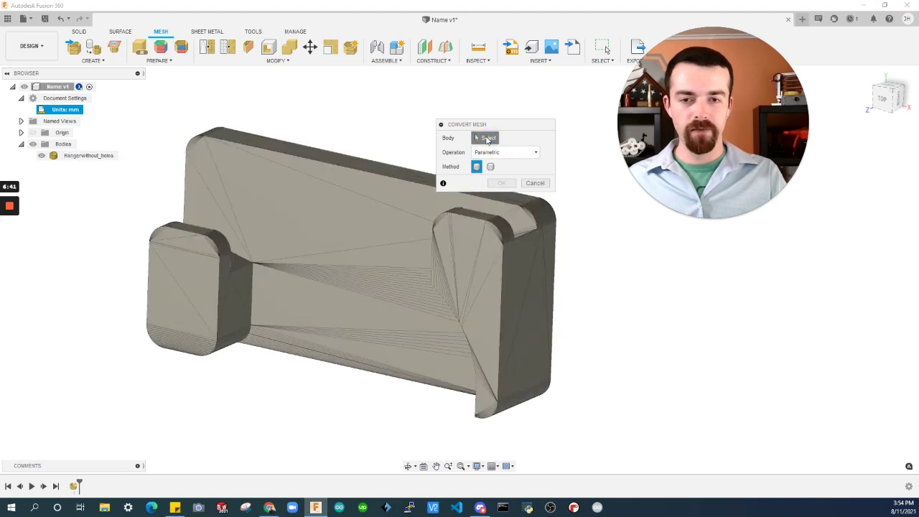
{"action": "left_click", "coordinate": [75, 159]}
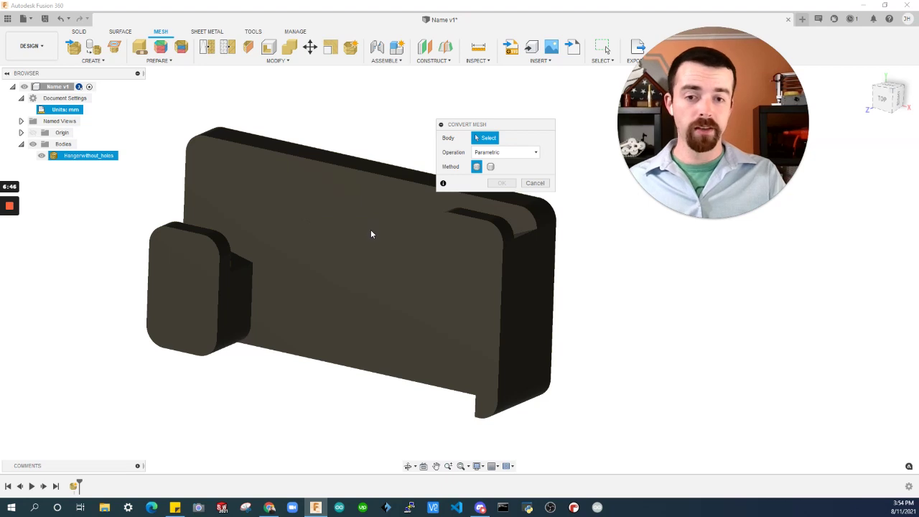
{"action": "left_click", "coordinate": [361, 231]}
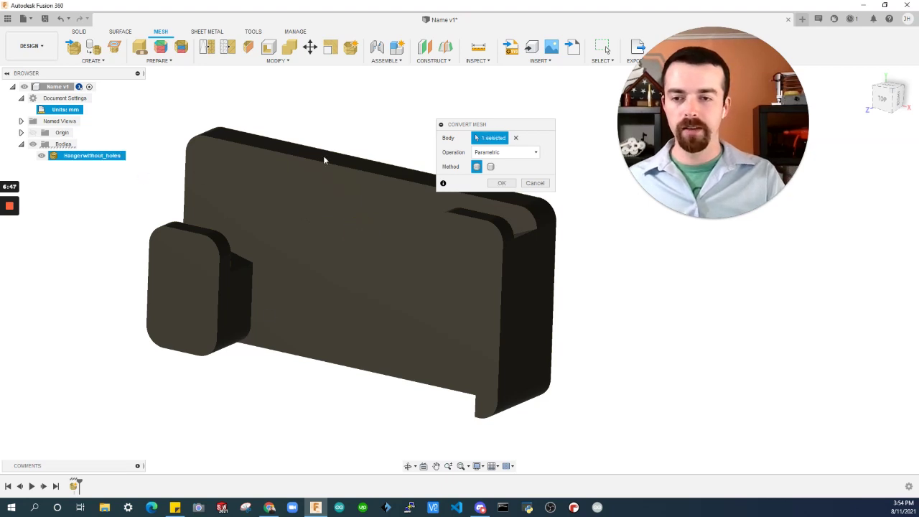
{"action": "left_click", "coordinate": [530, 153]}
{"action": "left_click", "coordinate": [516, 166]}
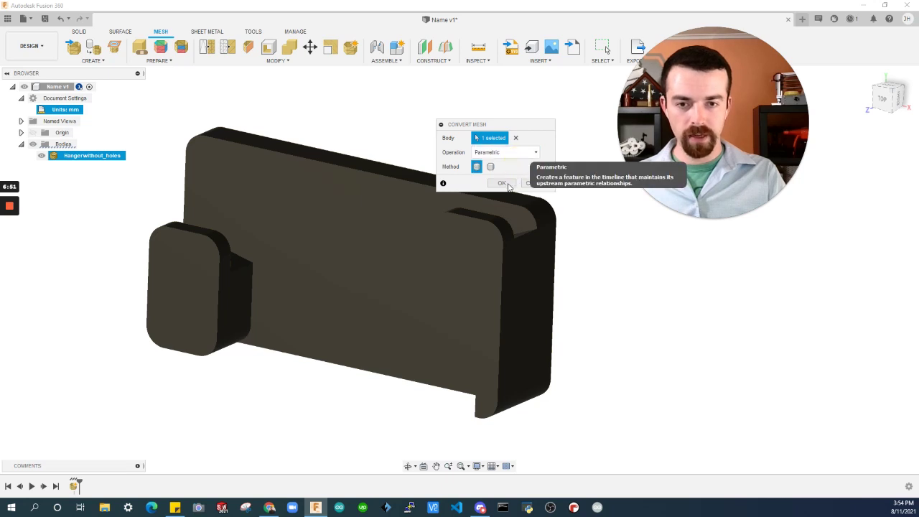
{"action": "left_click", "coordinate": [506, 185]}
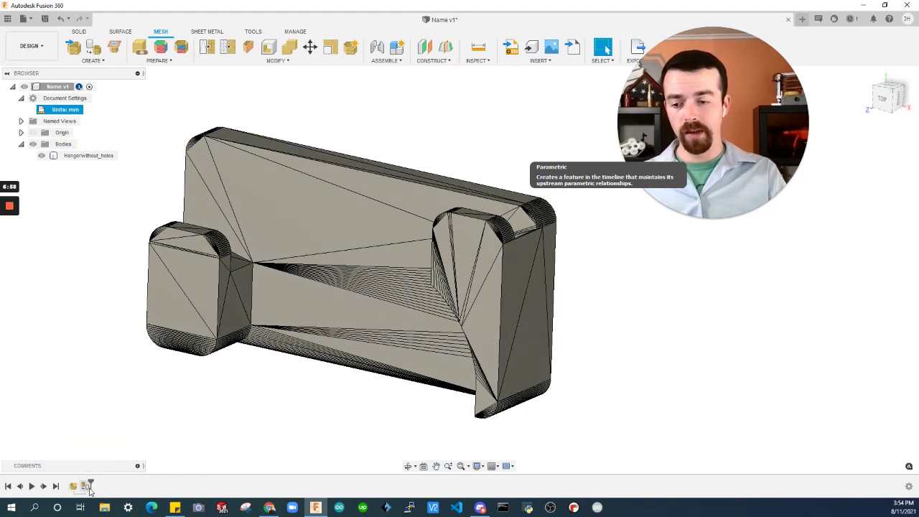
- Inspect the converted hanger body and its triangular facets from different angles, including the large facet on the back plate
{"action": "left_click", "coordinate": [294, 180]}
{"action": "middle_click_drag", "start_coordinate": [293, 180], "coordinate": [407, 224], "text": "shift"}
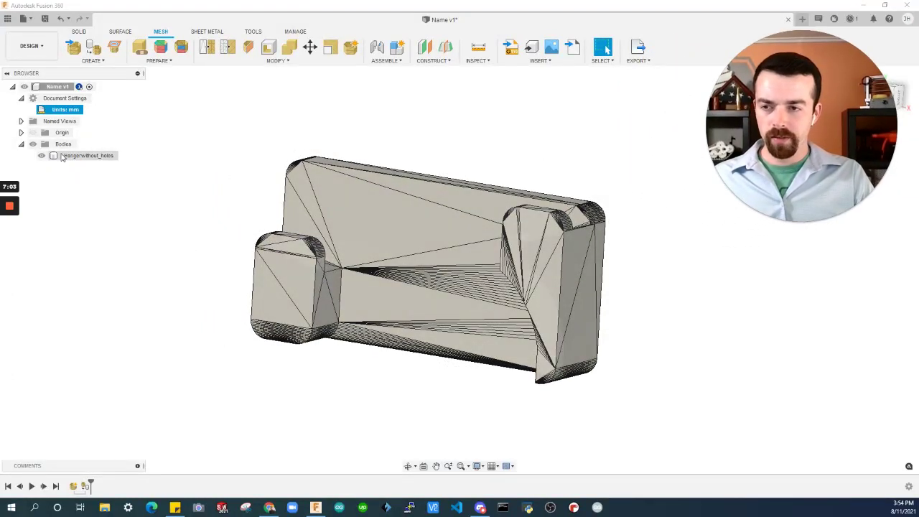
{"action": "left_click", "coordinate": [63, 156]}
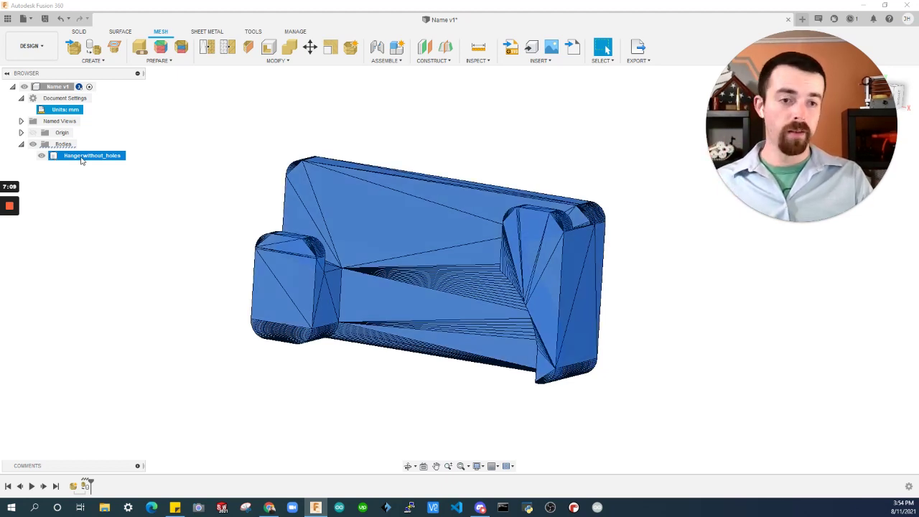
{"action": "left_click", "coordinate": [150, 125]}
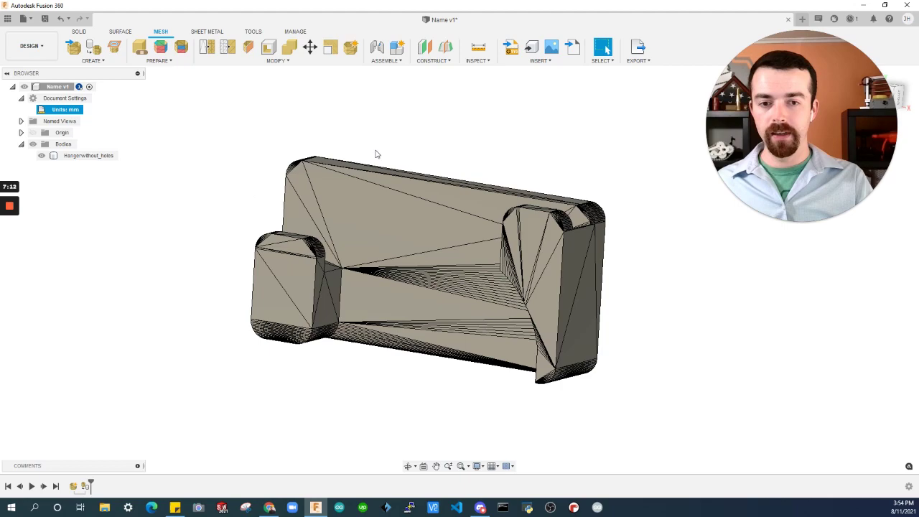
{"action": "middle_click_drag", "start_coordinate": [376, 154], "coordinate": [466, 252], "text": "shift"}
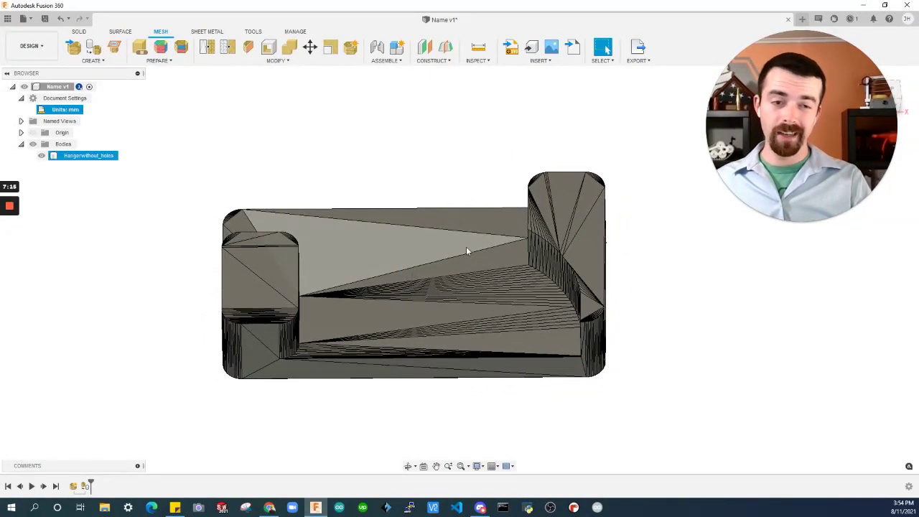
{"action": "middle_click_drag", "start_coordinate": [428, 155], "coordinate": [467, 199], "text": "shift"}
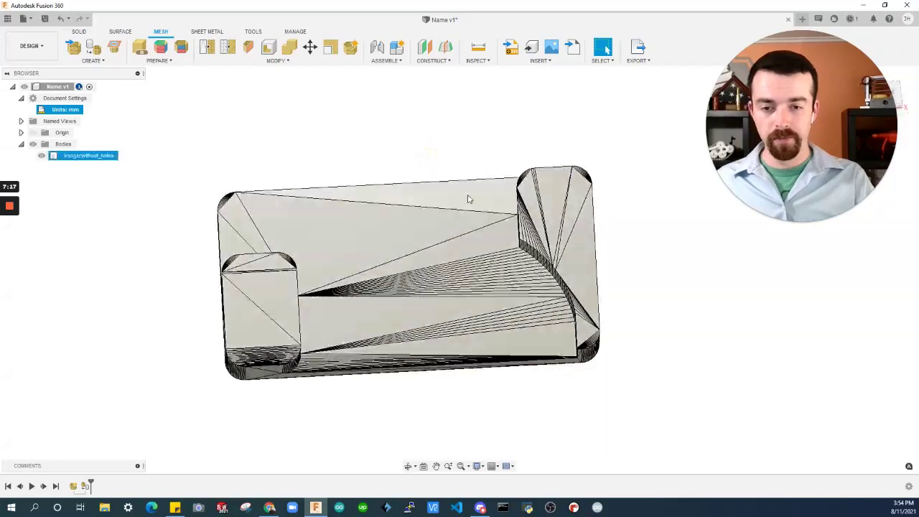
{"action": "mouse_move", "coordinate": [431, 273]}
{"action": "middle_mouse_down", "text": "shift"}
{"action": "mouse_move", "coordinate": [387, 230]}
{"action": "mouse_move", "coordinate": [443, 226]}
{"action": "middle_mouse_up", "text": "shift"}
{"action": "left_click", "coordinate": [424, 223]}
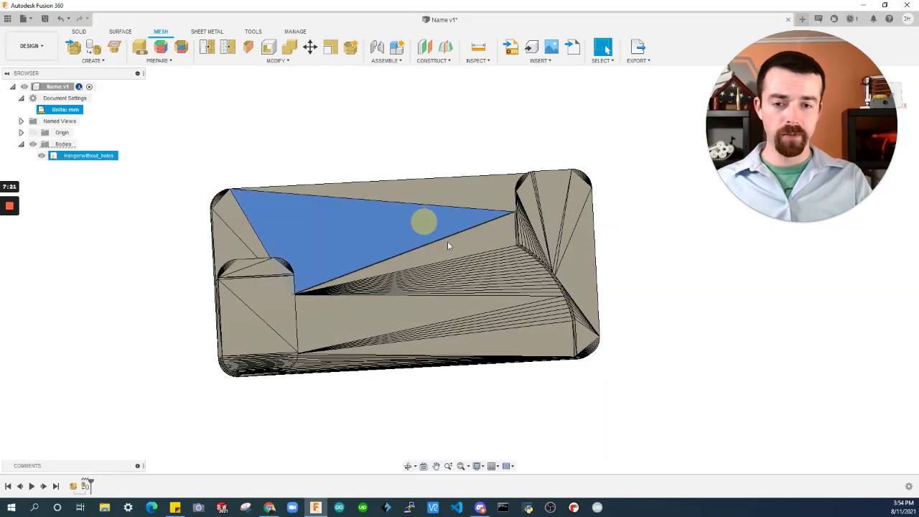
{"action": "left_click", "coordinate": [434, 155]}
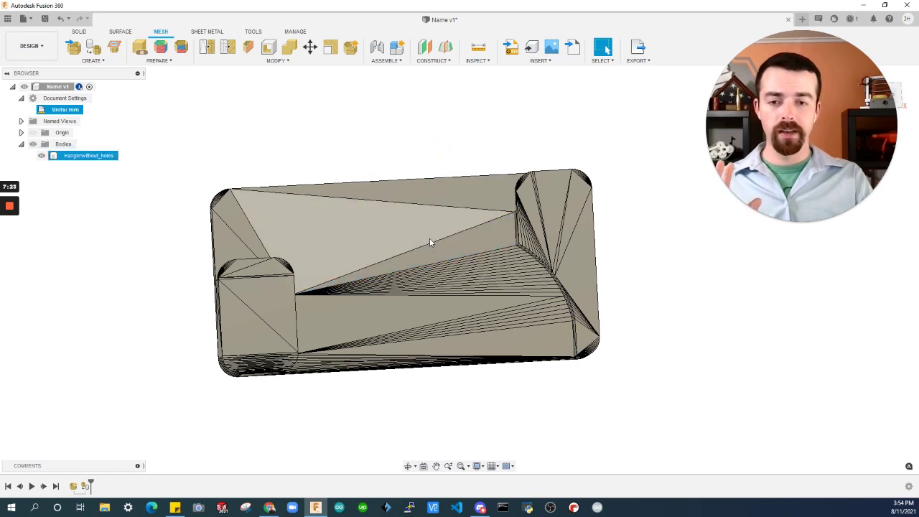
- Cut a 3.50 mm countersunk hole with a 90° countersink through the large triangular facet of the hanger's back plate
{"action": "left_click", "coordinate": [79, 31]}
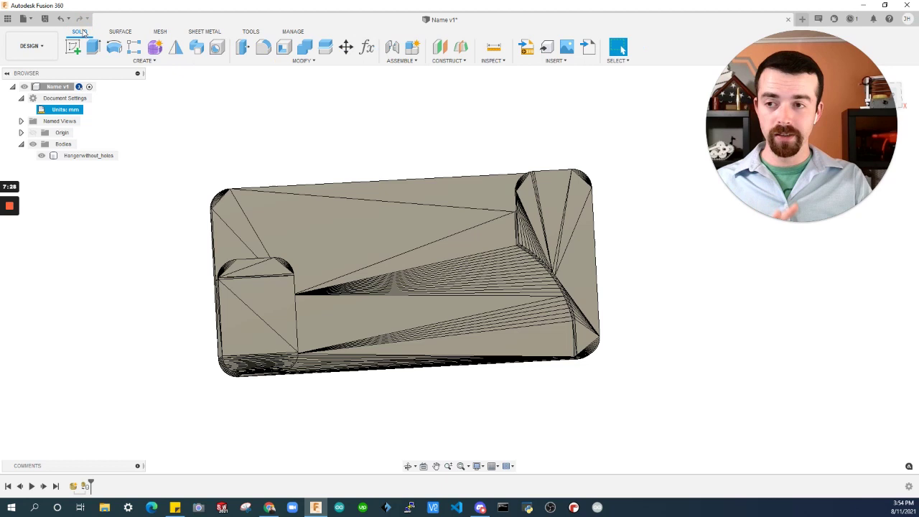
{"action": "left_click", "coordinate": [217, 47]}
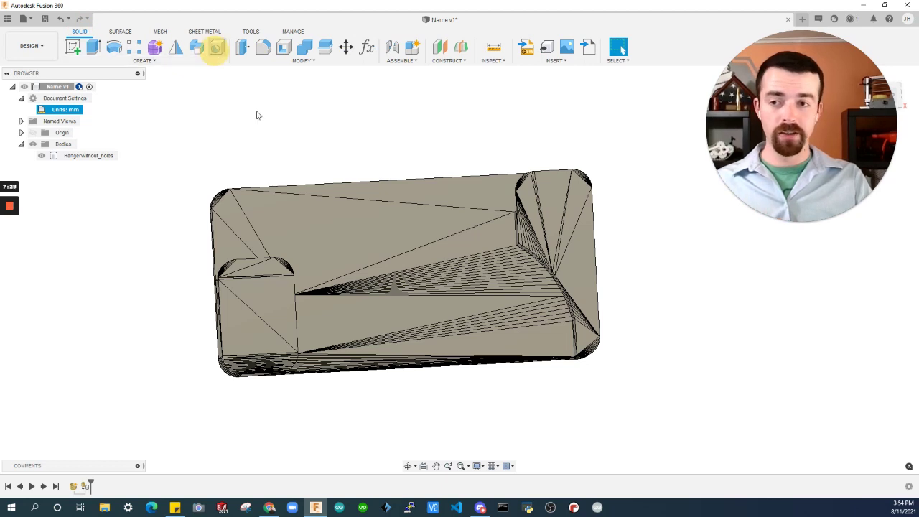
{"action": "left_click", "coordinate": [396, 251]}
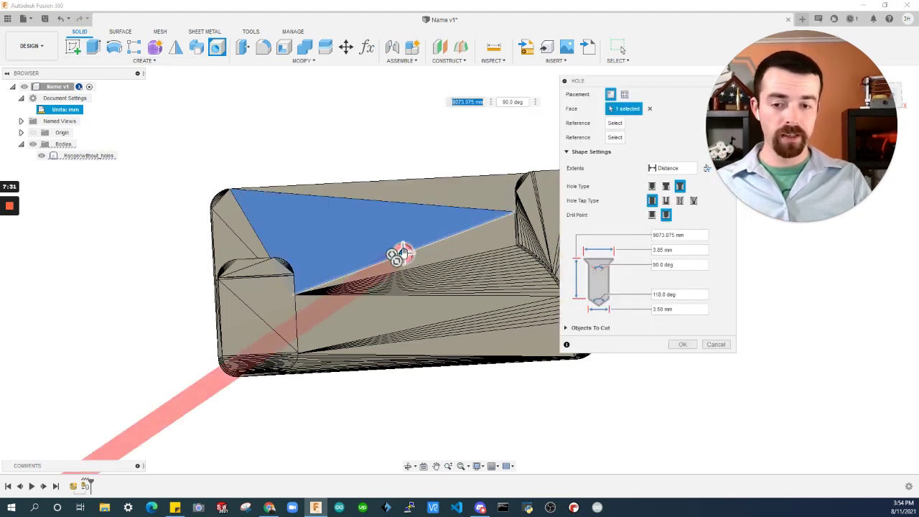
{"action": "left_click", "coordinate": [428, 234]}
{"action": "middle_click_drag", "start_coordinate": [429, 235], "coordinate": [431, 262], "text": "shift"}
{"action": "left_click", "coordinate": [381, 245]}
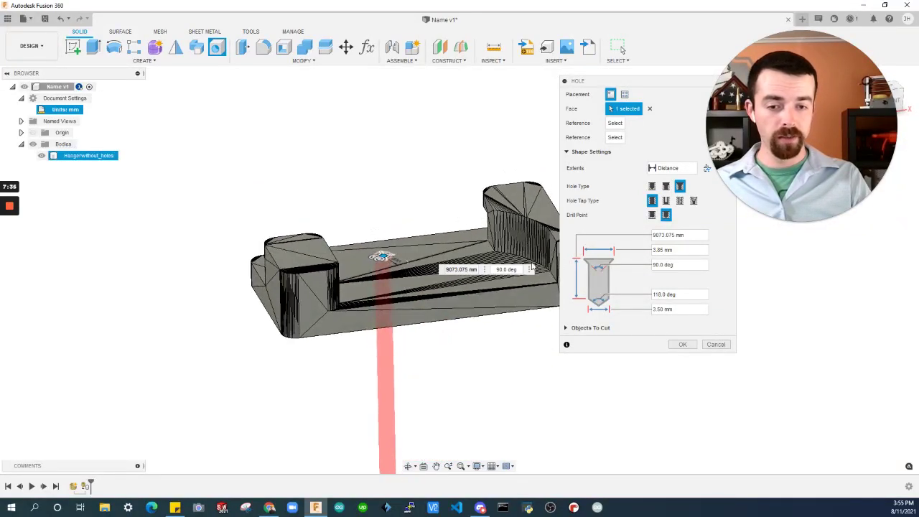
{"action": "left_click", "coordinate": [679, 346]}
- Roll the design history back to the inserted mesh and forward again through the conversion and the hole
{"action": "middle_click_drag", "start_coordinate": [473, 337], "coordinate": [158, 466], "text": "shift"}
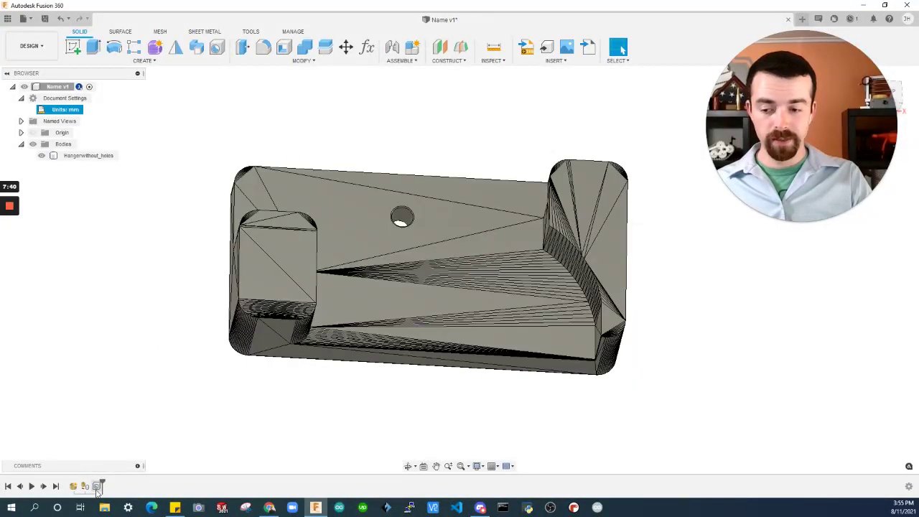
{"action": "left_click", "coordinate": [20, 486]}
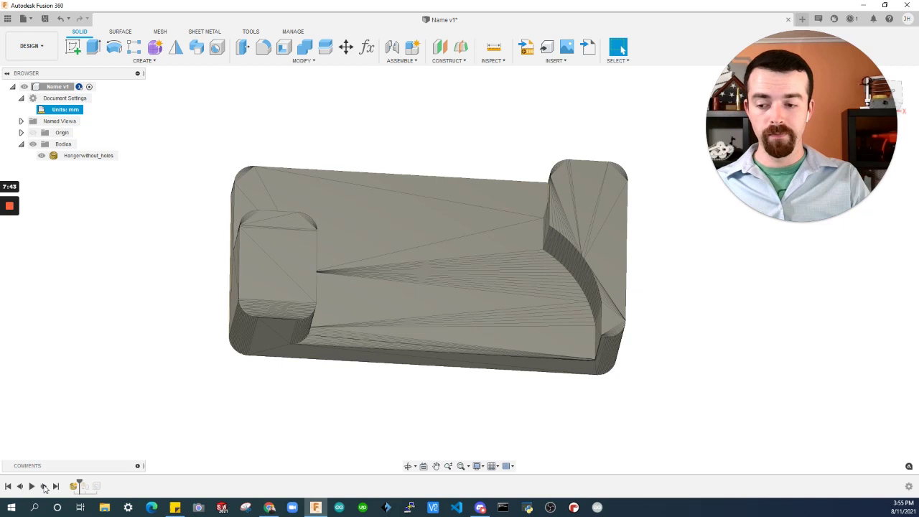
{"action": "left_click", "coordinate": [44, 487]}
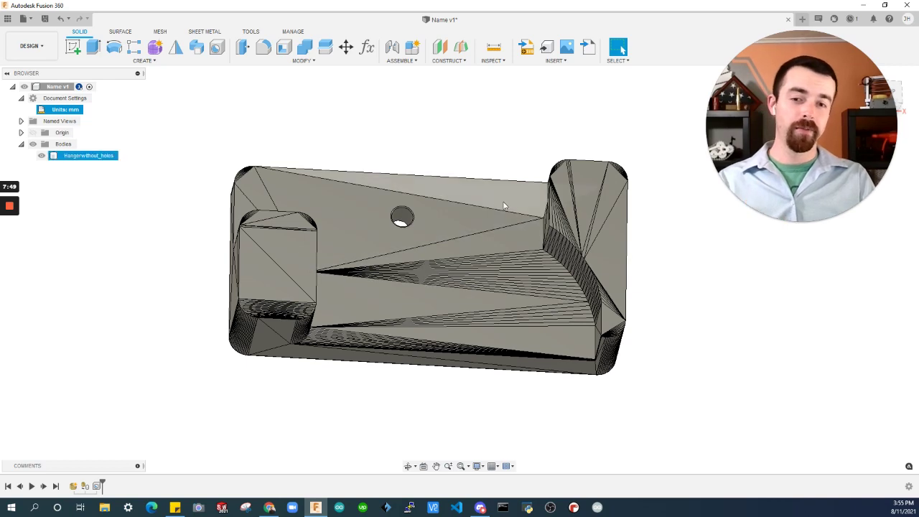
- Delete the hole feature from the hanger's design history
{"action": "left_click", "coordinate": [482, 105]}
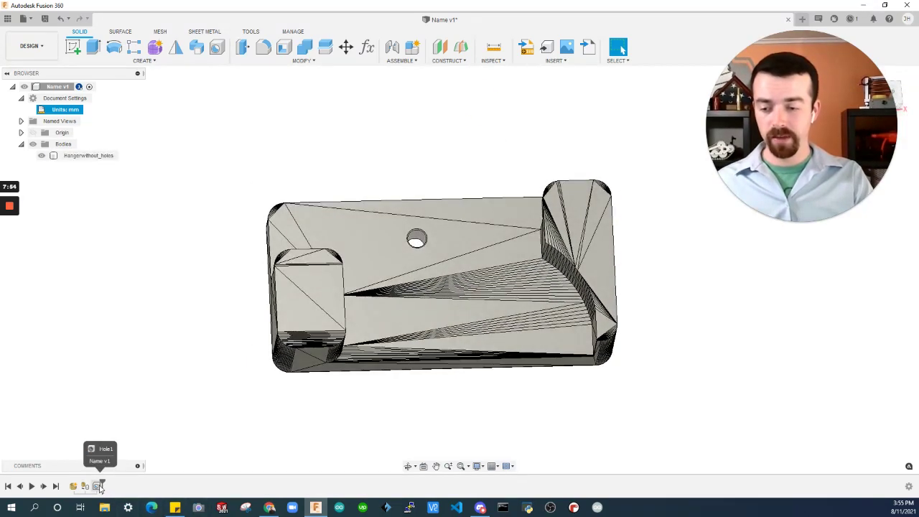
{"action": "right_click", "coordinate": [98, 487]}
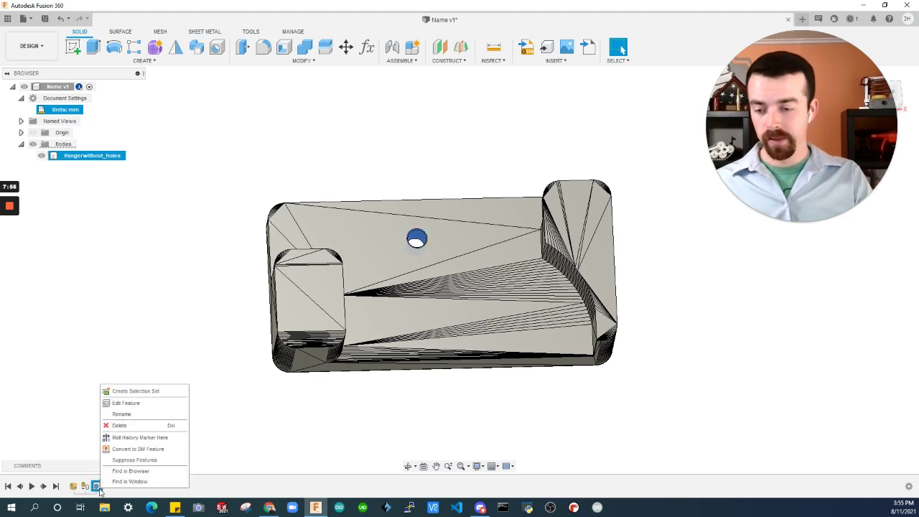
{"action": "left_click", "coordinate": [116, 424]}
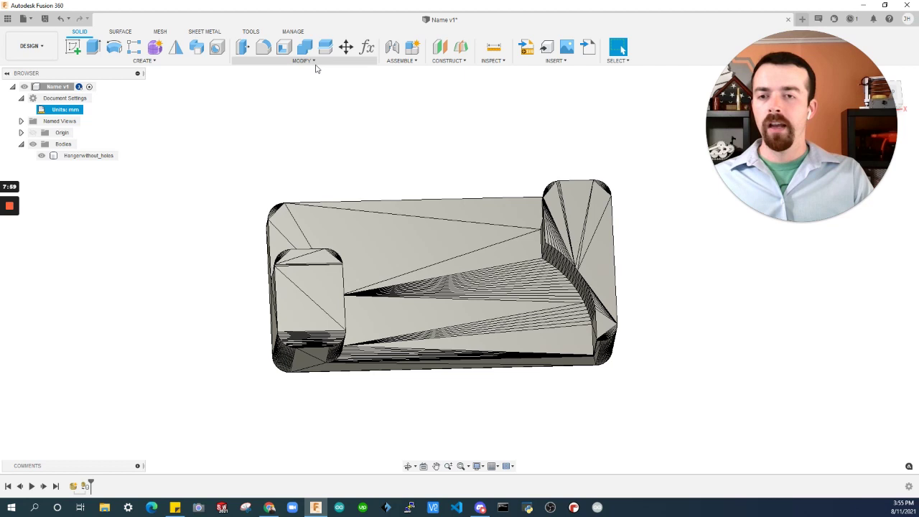
- Turn off design history capture for the whole design and accept the removal of the timeline
{"action": "left_click", "coordinate": [121, 31]}
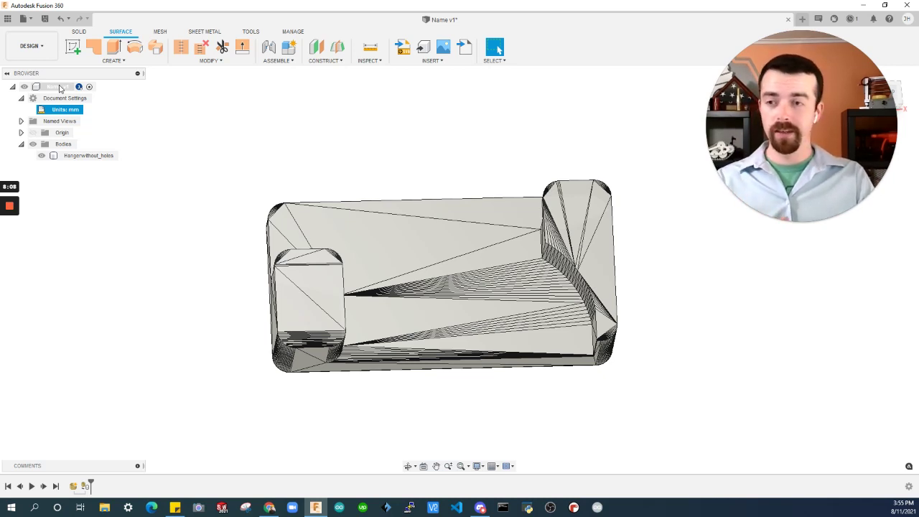
{"action": "right_click", "coordinate": [60, 88]}
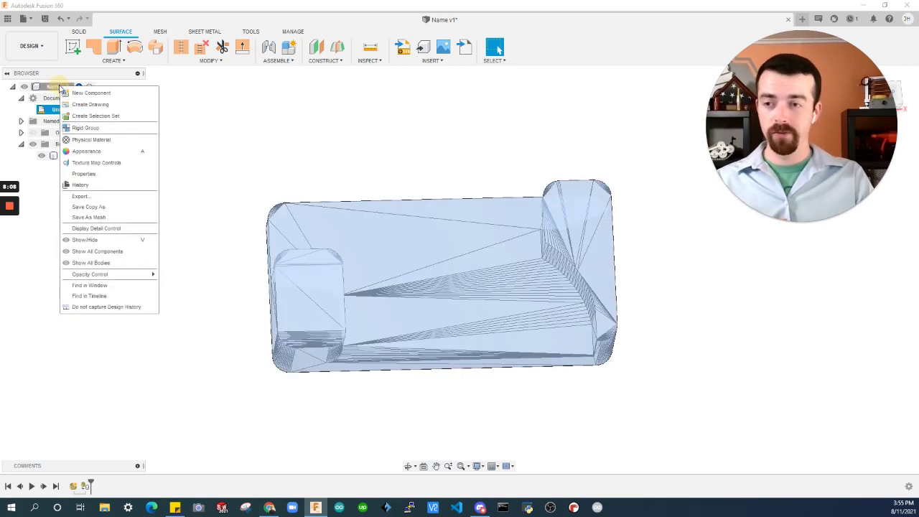
{"action": "left_click", "coordinate": [111, 307]}
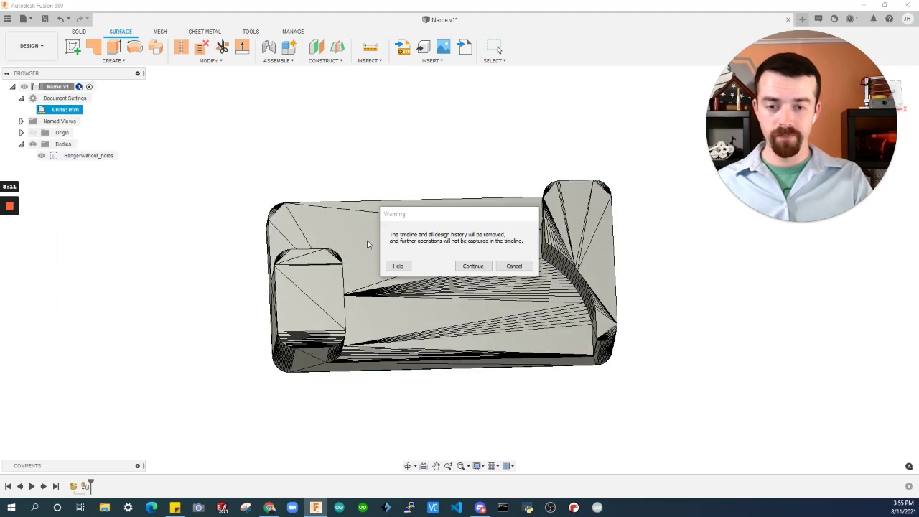
{"action": "left_click", "coordinate": [484, 268]}
{"action": "left_click", "coordinate": [451, 152]}
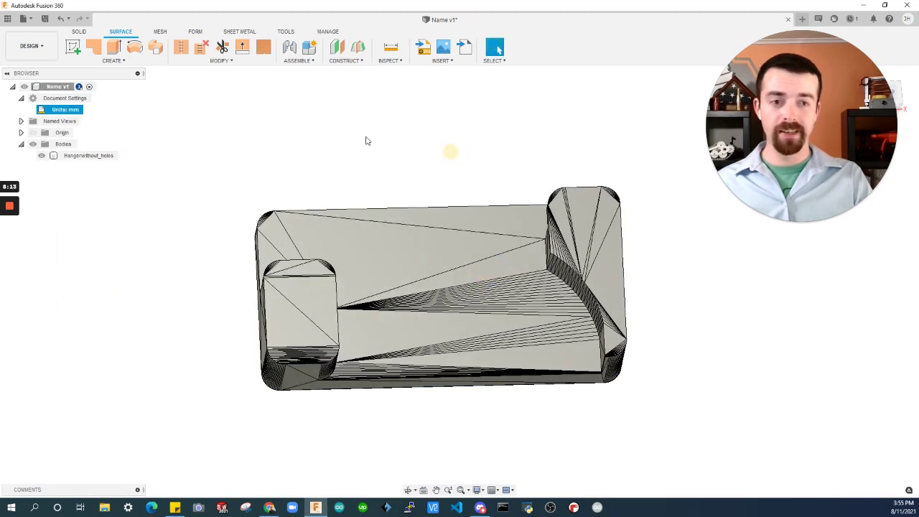
- Merge the large triangular facet of the back plate with the narrow facet directly below it
{"action": "left_click", "coordinate": [263, 49]}
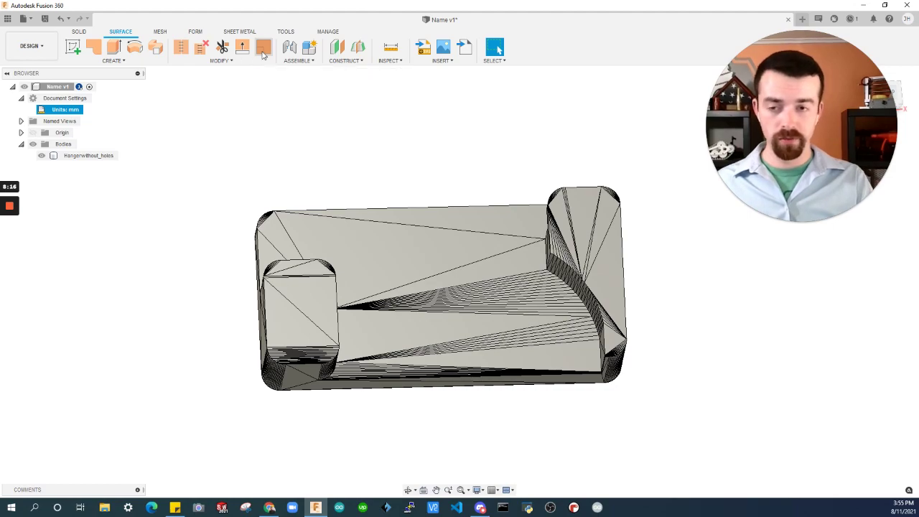
{"action": "middle_click_drag", "start_coordinate": [388, 201], "coordinate": [416, 279], "text": "shift"}
{"action": "left_click", "coordinate": [415, 279]}
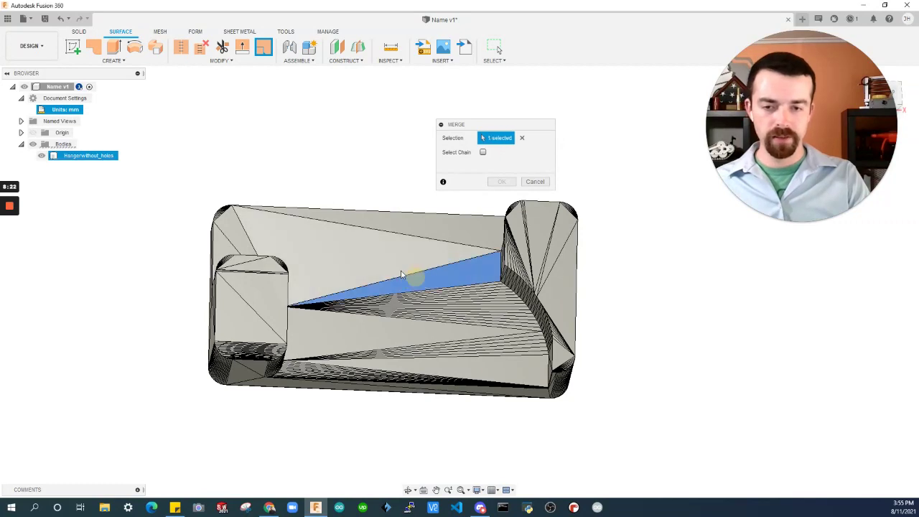
{"action": "left_click", "coordinate": [402, 274]}
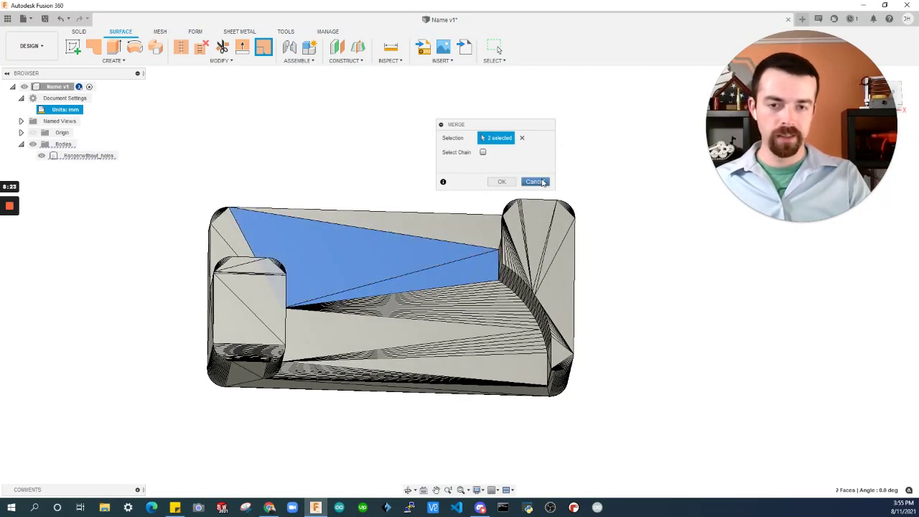
{"action": "left_click", "coordinate": [502, 182]}
{"action": "middle_click_drag", "start_coordinate": [506, 180], "coordinate": [332, 132], "text": "shift"}
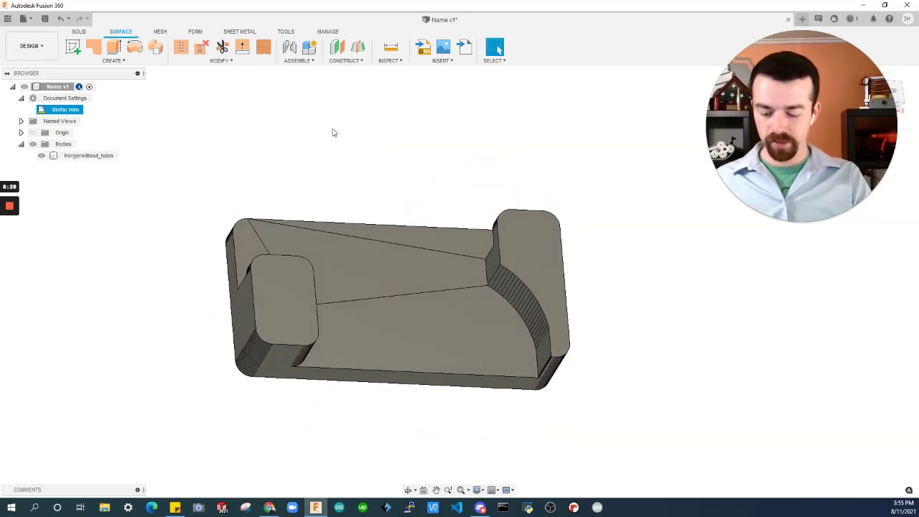
- Merge the large triangular facet of the back plate with the adjoining facet along its upper edge
{"action": "left_click", "coordinate": [263, 47]}
{"action": "left_click", "coordinate": [325, 236]}
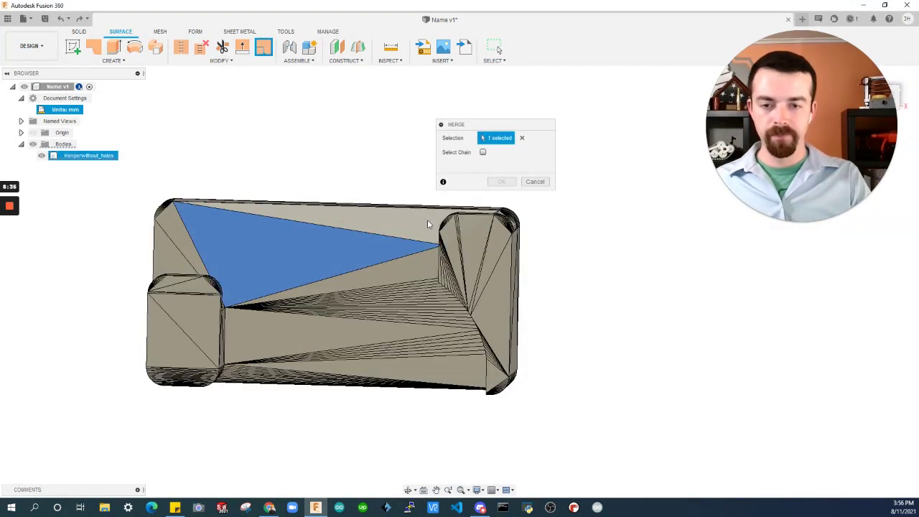
{"action": "left_click", "coordinate": [427, 224]}
{"action": "left_click", "coordinate": [501, 182]}
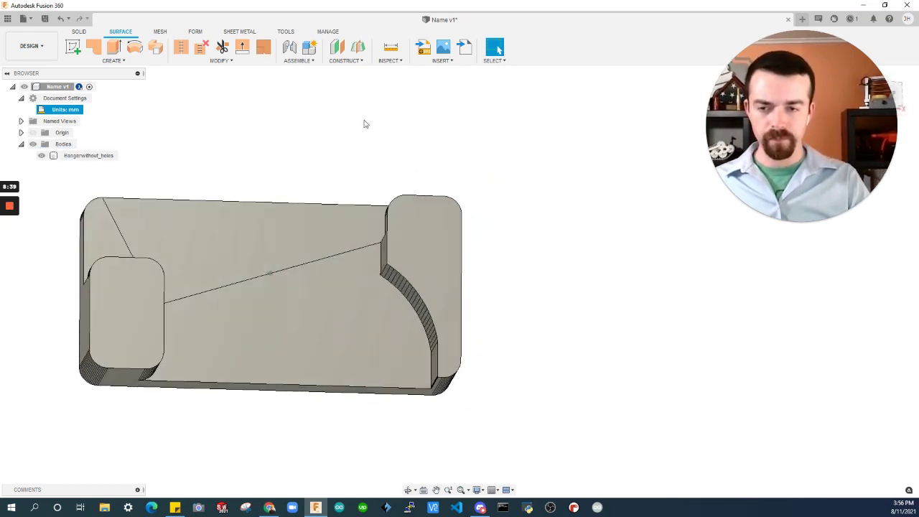
- Merge the upper and lower faces of the back plate's front into one face
{"action": "left_click", "coordinate": [263, 47]}
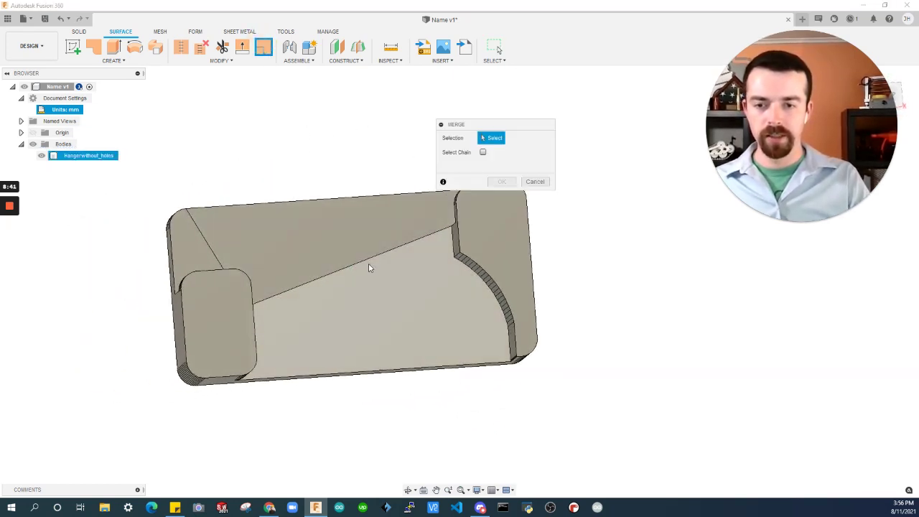
{"action": "left_click", "coordinate": [369, 267]}
{"action": "left_click", "coordinate": [359, 250]}
{"action": "left_click", "coordinate": [501, 181]}
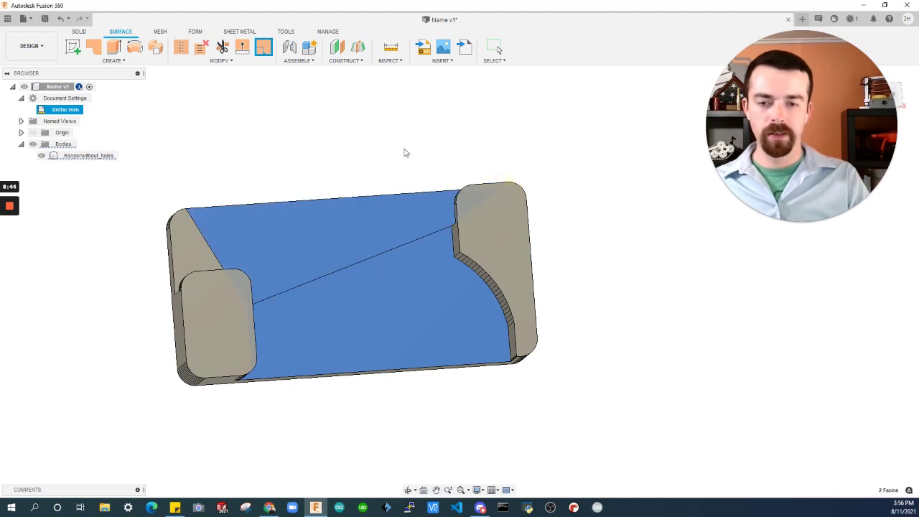
{"action": "middle_click_drag", "start_coordinate": [396, 152], "coordinate": [564, 230], "text": "shift"}
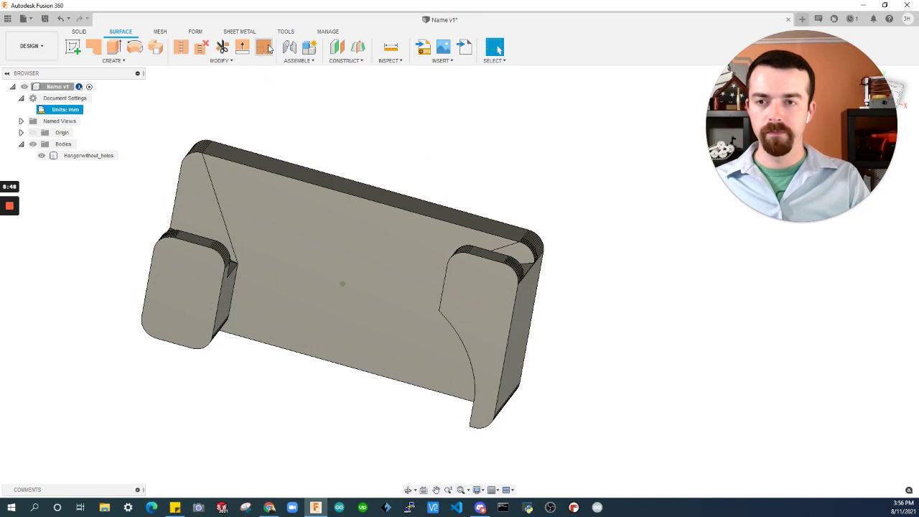
- Merge the corner facet above the small hook into the main front face of the back plate
{"action": "left_click", "coordinate": [263, 47]}
{"action": "left_click", "coordinate": [265, 176]}
{"action": "left_click", "coordinate": [188, 185]}
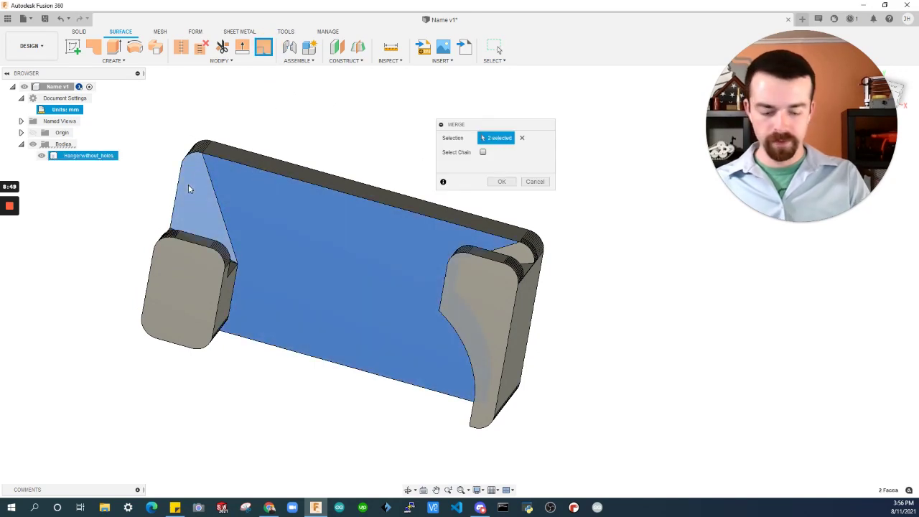
{"action": "key", "text": "Return"}
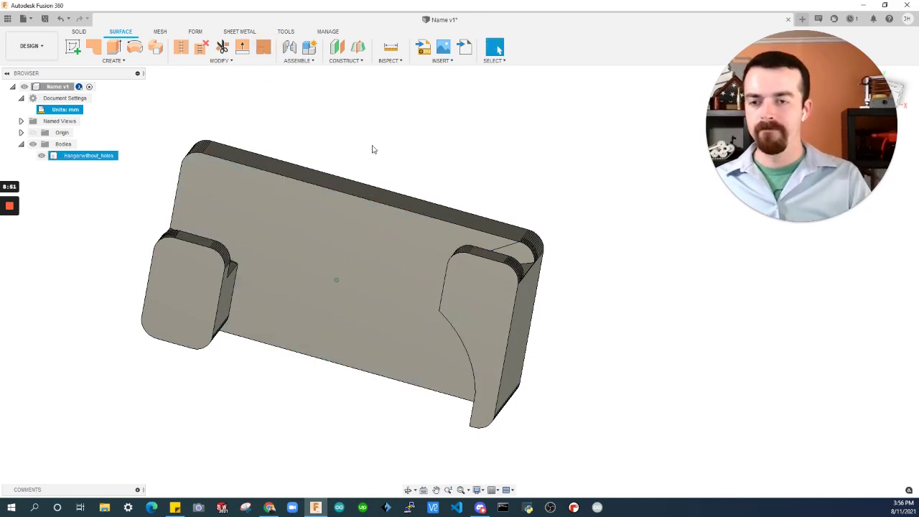
{"action": "middle_click_drag", "start_coordinate": [371, 148], "coordinate": [393, 173], "text": "shift"}
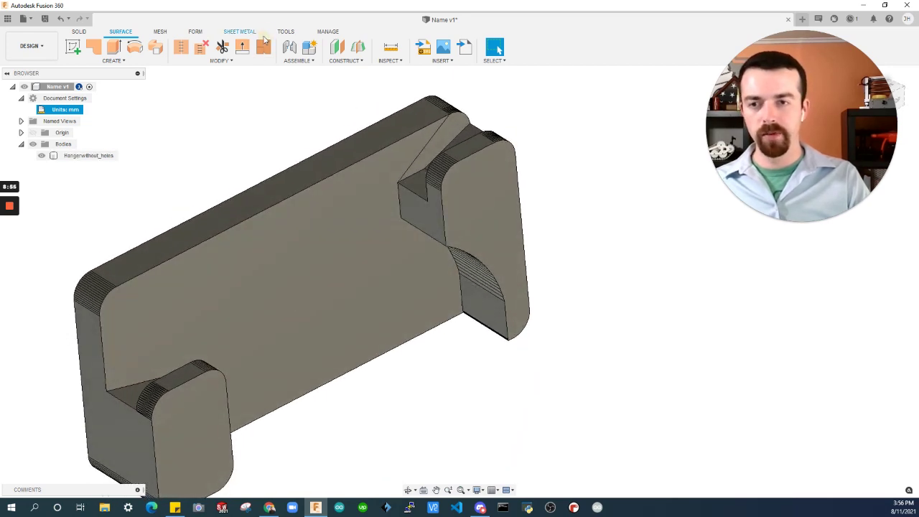
- Merge the remaining corner facet behind the large curved hook into the back plate's main front face
{"action": "left_click", "coordinate": [240, 32]}
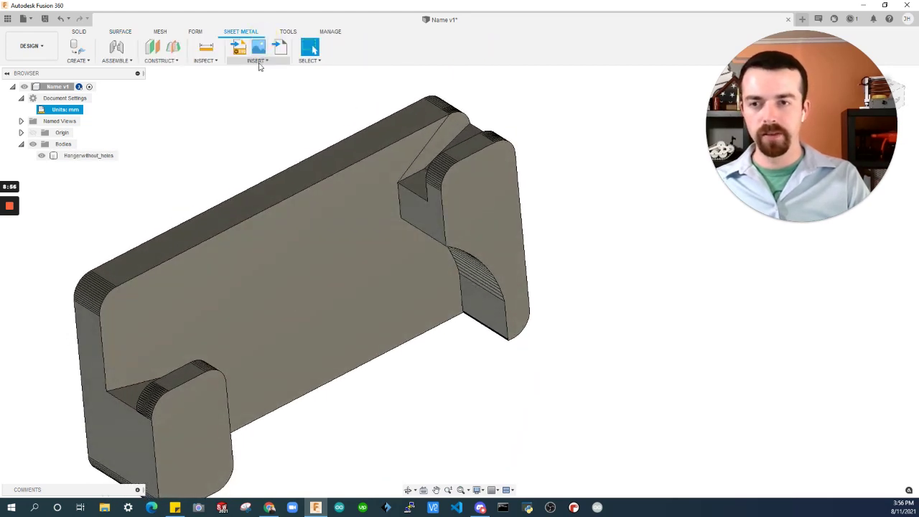
{"action": "left_click", "coordinate": [120, 31]}
{"action": "left_click", "coordinate": [264, 46]}
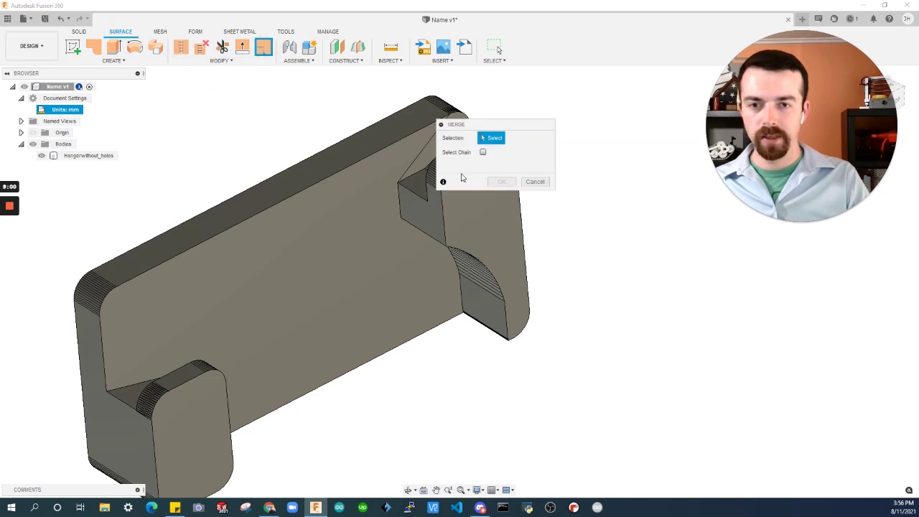
{"action": "middle_click_drag", "start_coordinate": [463, 178], "coordinate": [427, 150], "text": "shift"}
{"action": "left_click", "coordinate": [381, 157]}
{"action": "left_click", "coordinate": [402, 162]}
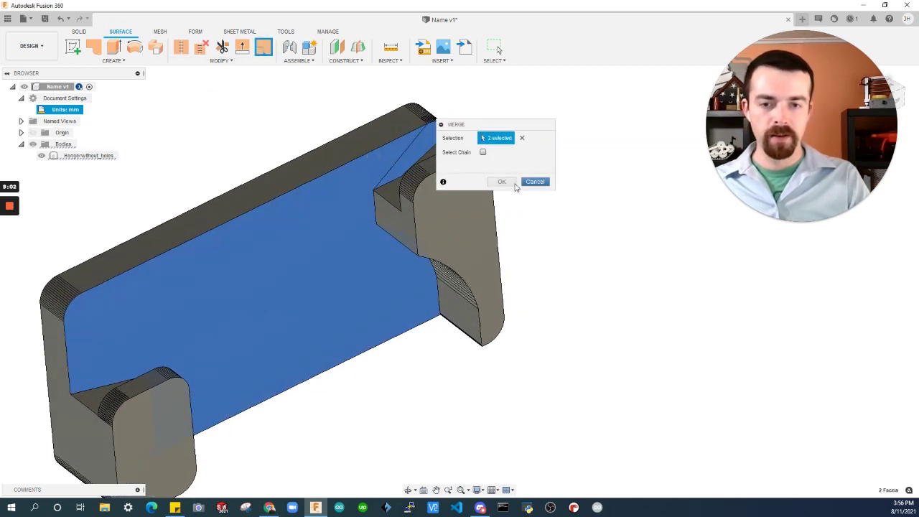
{"action": "left_click", "coordinate": [501, 182]}
{"action": "middle_click_drag", "start_coordinate": [581, 222], "coordinate": [298, 323], "text": "shift"}
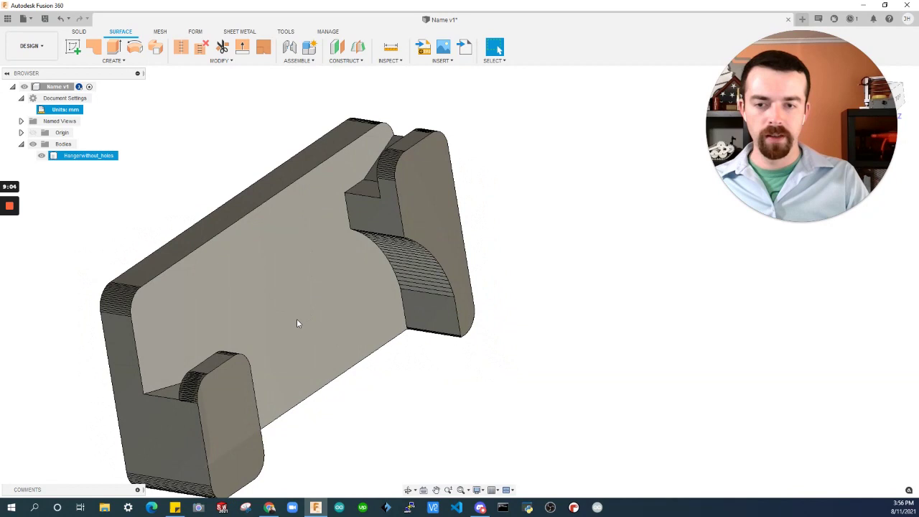
- Turn design history capture back on for the design with the merged hanger faces
{"action": "left_click", "coordinate": [296, 318]}
{"action": "middle_click_drag", "start_coordinate": [356, 323], "coordinate": [285, 136], "text": "shift"}
{"action": "left_click", "coordinate": [564, 153]}
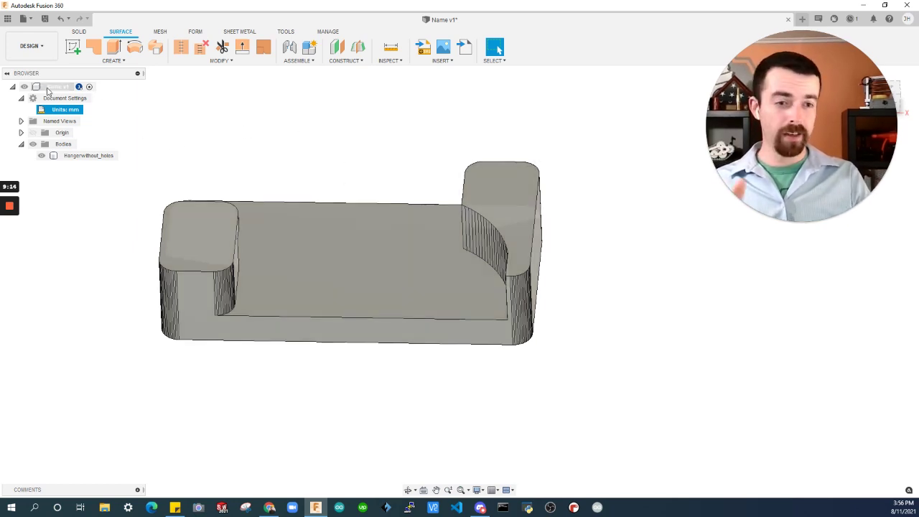
{"action": "right_click", "coordinate": [48, 90]}
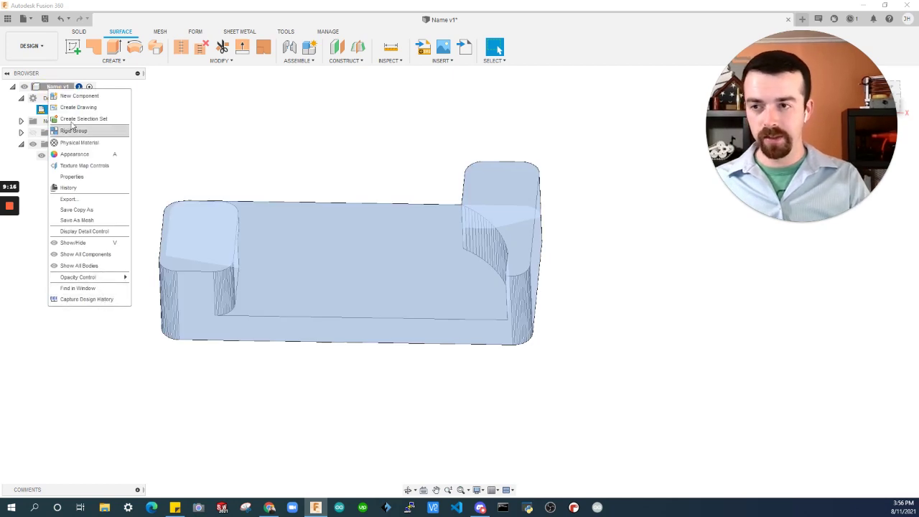
{"action": "left_click", "coordinate": [101, 300]}
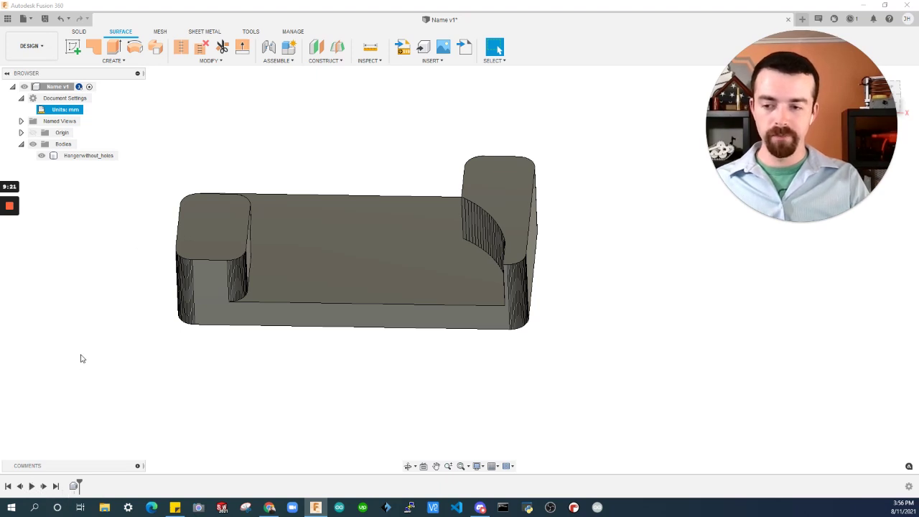
- Cut a 3.50 mm hole with a 3.85 mm, 90° countersink through the merged front face of the back plate
{"action": "left_click", "coordinate": [79, 32]}
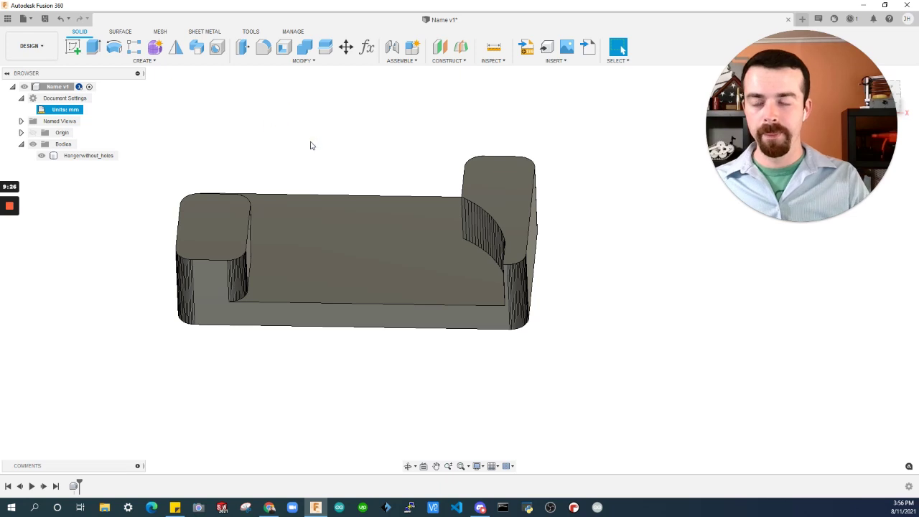
{"action": "middle_click_drag", "start_coordinate": [318, 129], "coordinate": [234, 63], "text": "shift"}
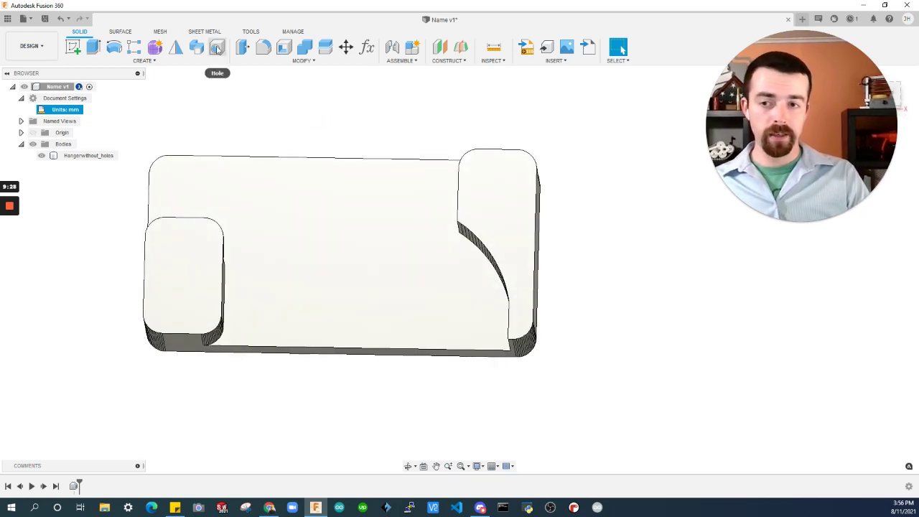
{"action": "left_click", "coordinate": [218, 47]}
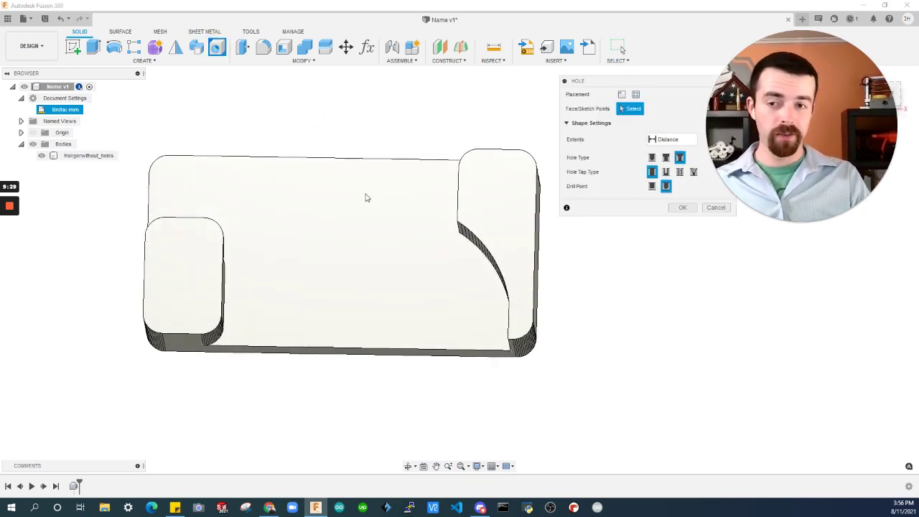
{"action": "left_click", "coordinate": [343, 210]}
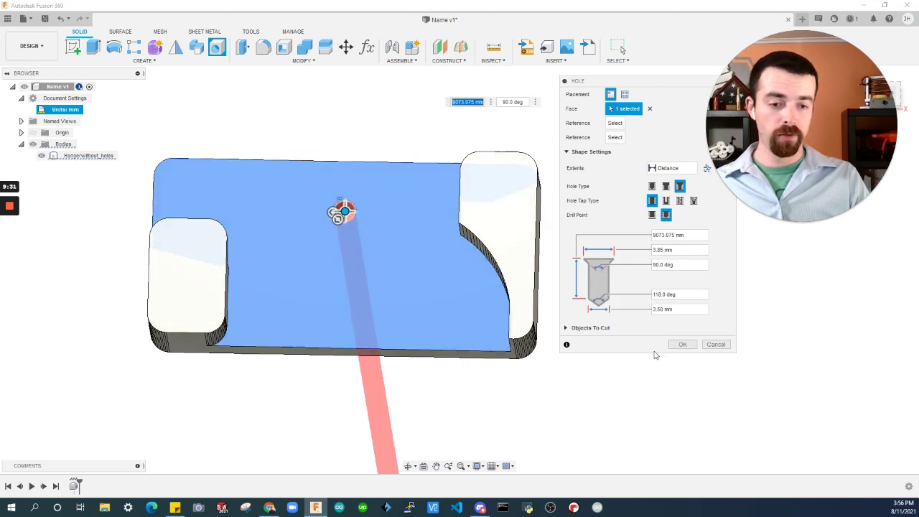
{"action": "left_click", "coordinate": [683, 344]}
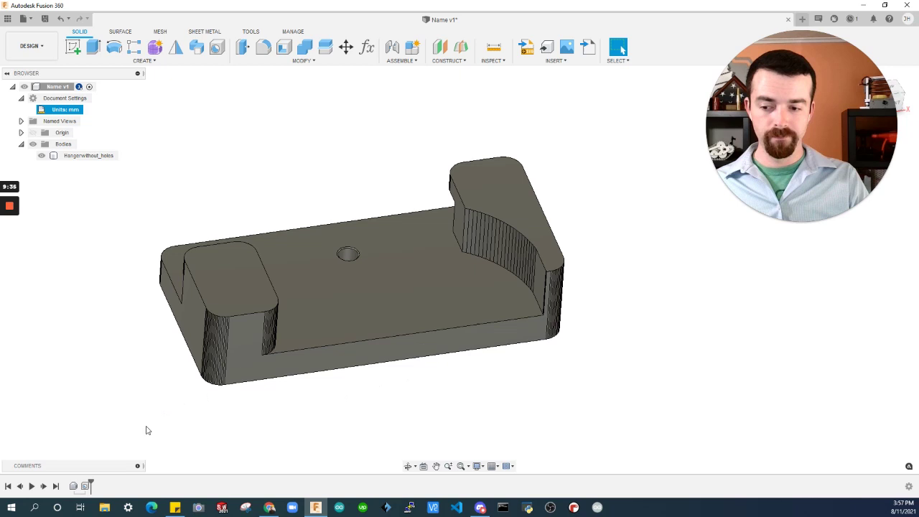
{"action": "middle_click_drag", "start_coordinate": [145, 428], "coordinate": [233, 367], "text": "shift"}
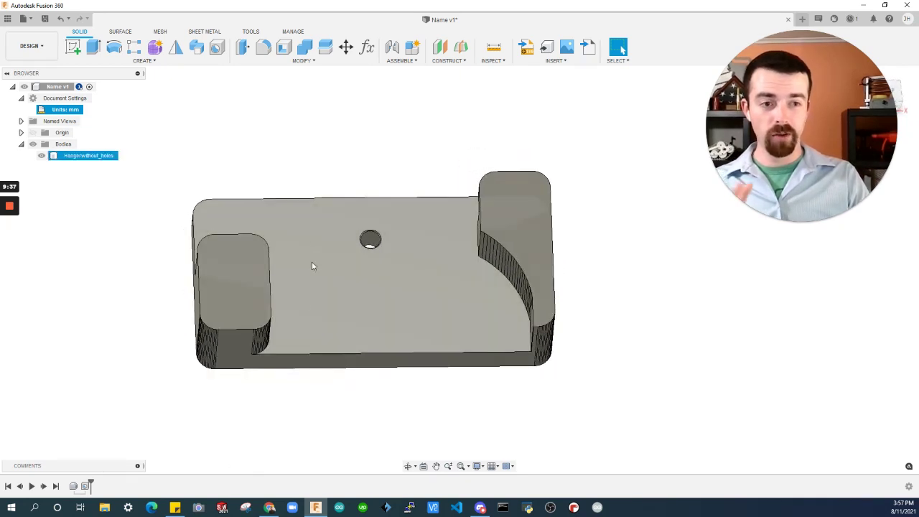
- Delete the countersunk hole just cut in the merged back plate face
{"action": "right_click", "coordinate": [86, 486]}
{"action": "left_click", "coordinate": [103, 420]}
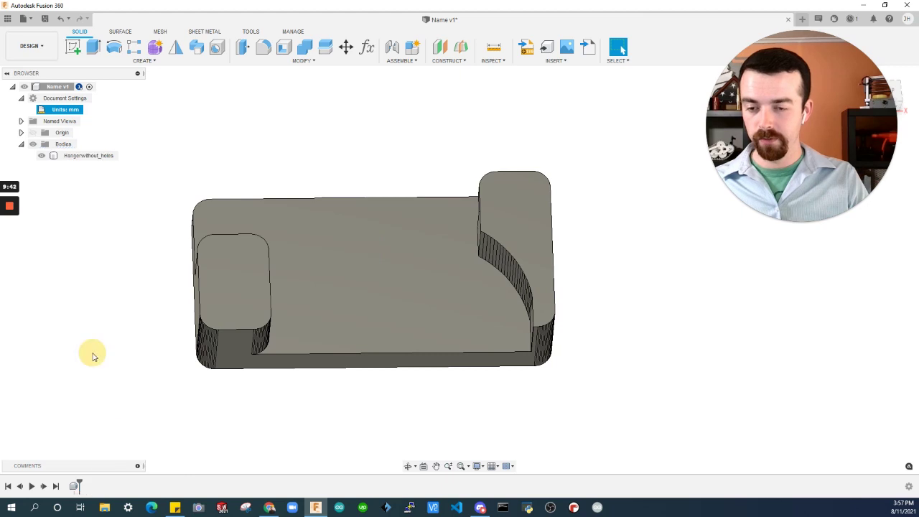
- Sketch a vertical line about 31 mm long on the back plate's front face, from the upper edge's midpoint to the lower edge
{"action": "left_click", "coordinate": [70, 52]}
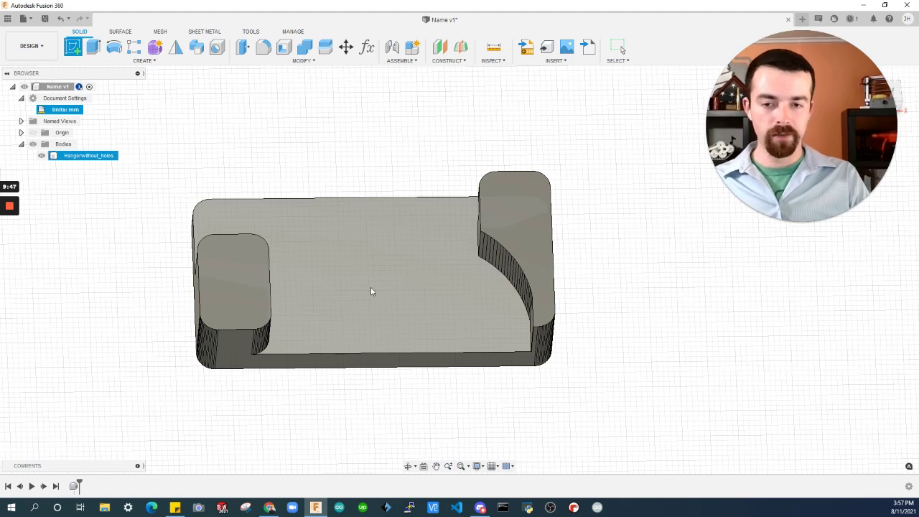
{"action": "left_click", "coordinate": [379, 307]}
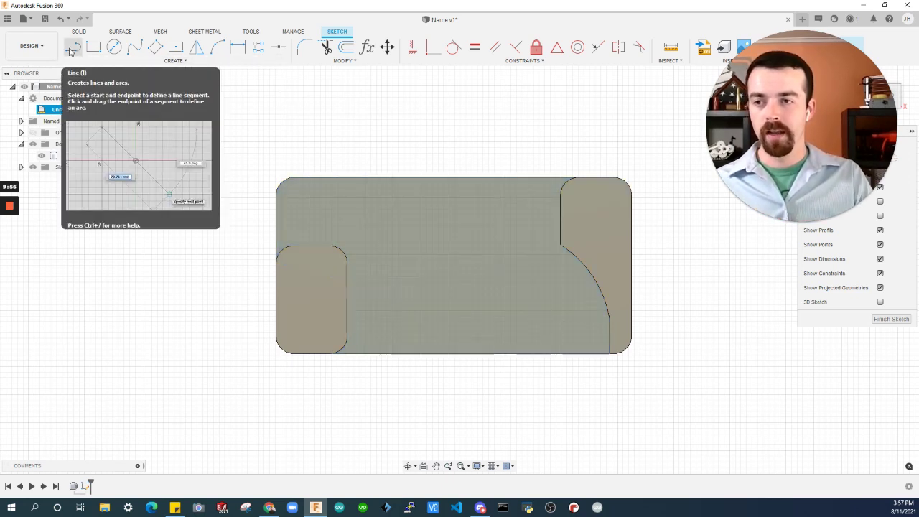
{"action": "left_click", "coordinate": [70, 49]}
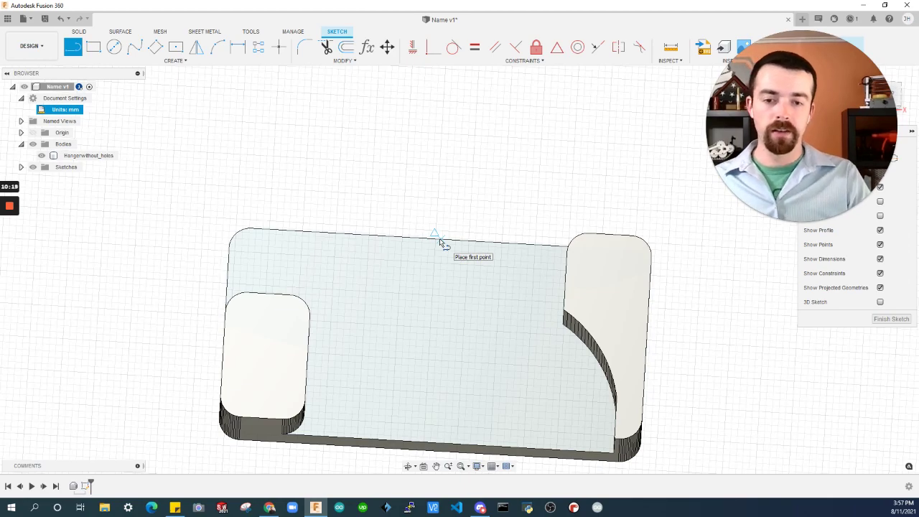
{"action": "left_click", "coordinate": [437, 240]}
{"action": "middle_click_drag", "start_coordinate": [436, 240], "coordinate": [389, 201], "text": "shift"}
{"action": "scroll", "coordinate": [390, 322], "scroll_direction": "down", "scroll_amount": 3}
{"action": "middle_click_drag", "start_coordinate": [390, 323], "coordinate": [381, 215], "text": "shift"}
{"action": "scroll", "coordinate": [367, 118], "scroll_direction": "up", "scroll_amount": 3}
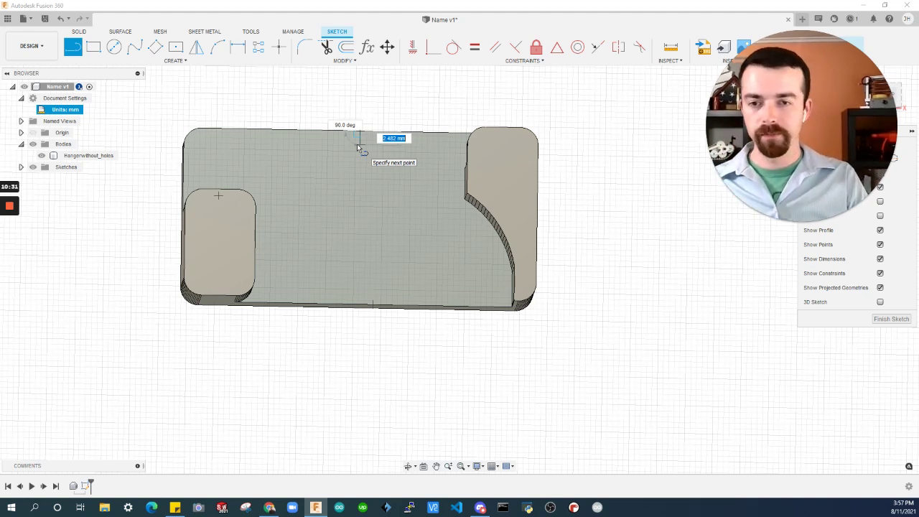
{"action": "double_click", "coordinate": [357, 305]}
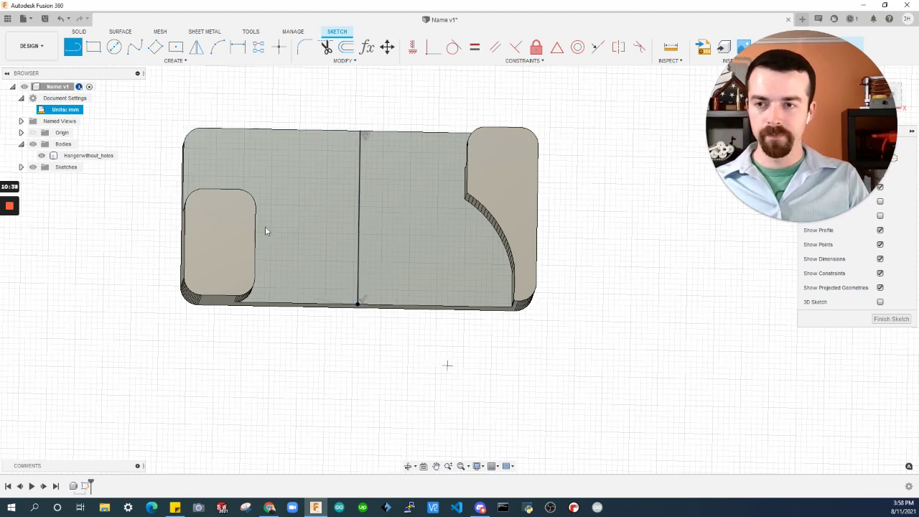
{"action": "key", "text": "Escape"}
- Convert the vertical centre line on the back plate to a construction line
{"action": "mouse_move", "coordinate": [454, 299]}
{"action": "middle_mouse_down", "text": "shift"}
{"action": "mouse_move", "coordinate": [556, 378]}
{"action": "mouse_move", "coordinate": [438, 340]}
{"action": "mouse_move", "coordinate": [344, 287]}
{"action": "middle_mouse_up", "text": "shift"}
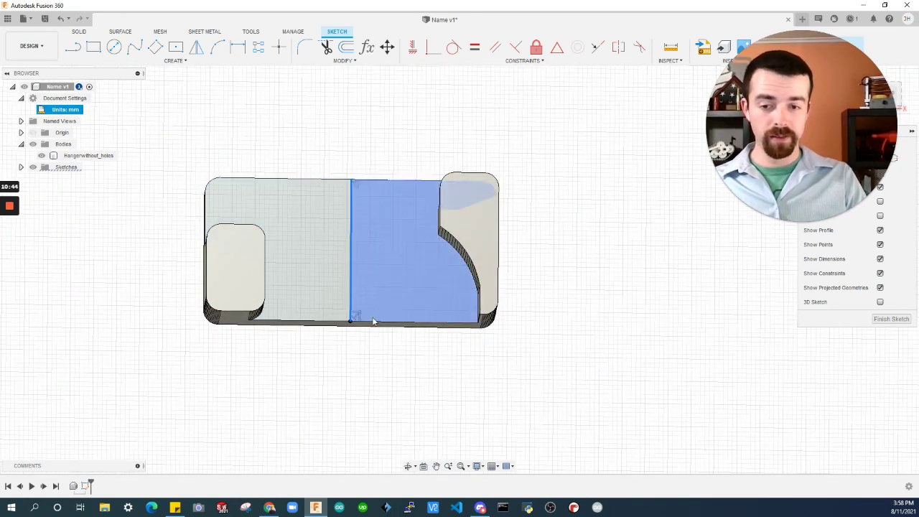
{"action": "left_click", "coordinate": [350, 224]}
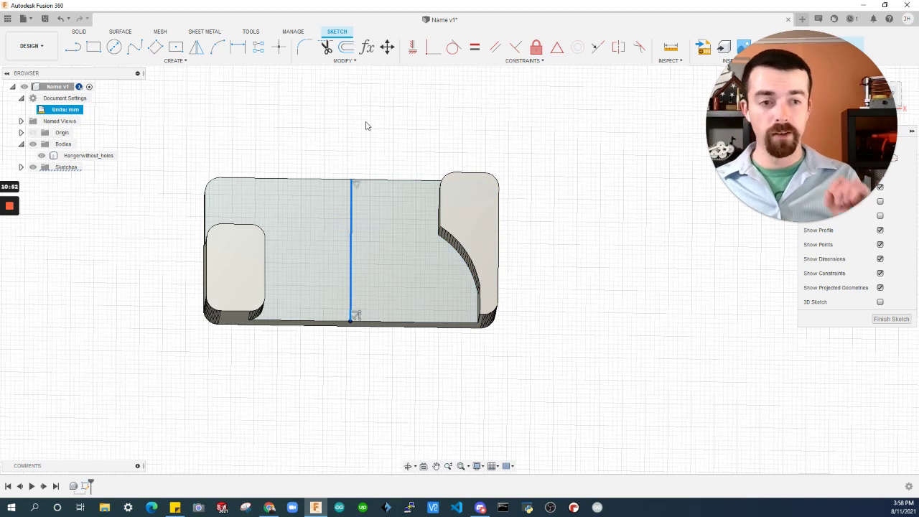
{"action": "key", "text": "x"}
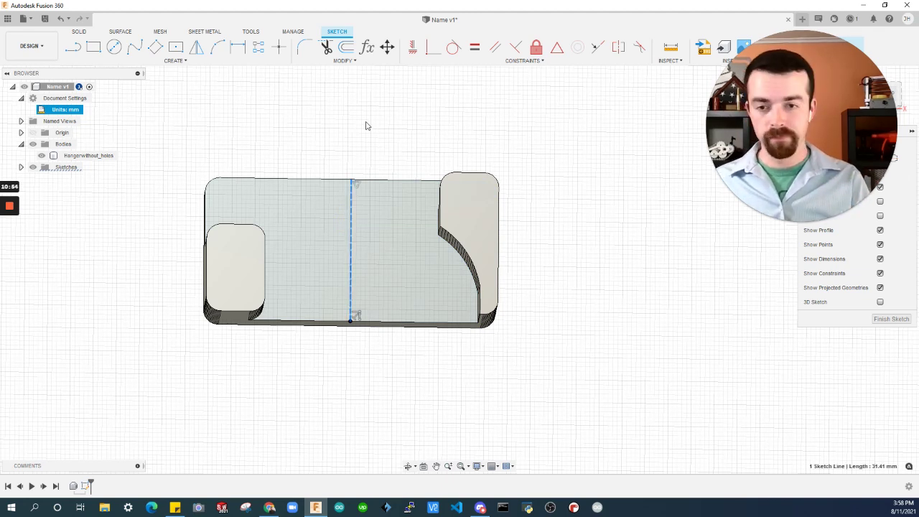
{"action": "left_click", "coordinate": [365, 125]}
{"action": "left_click", "coordinate": [350, 228]}
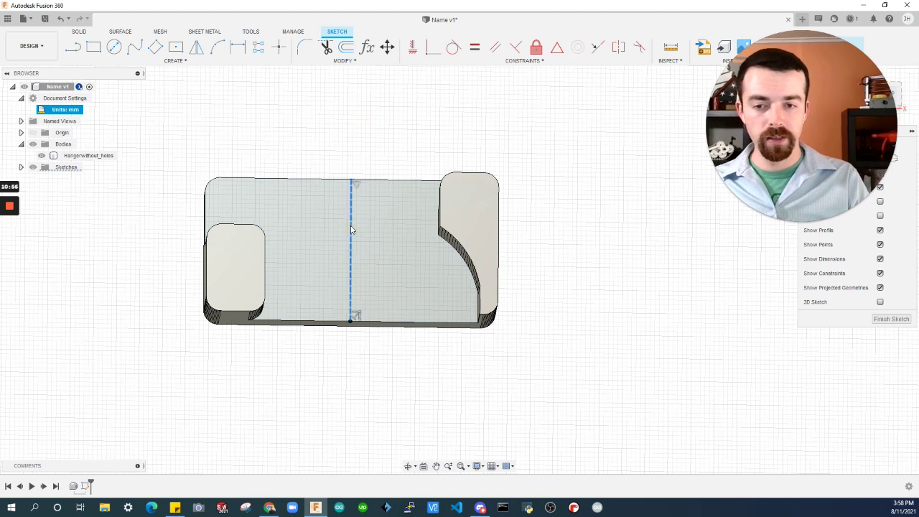
{"action": "right_click", "coordinate": [351, 227]}
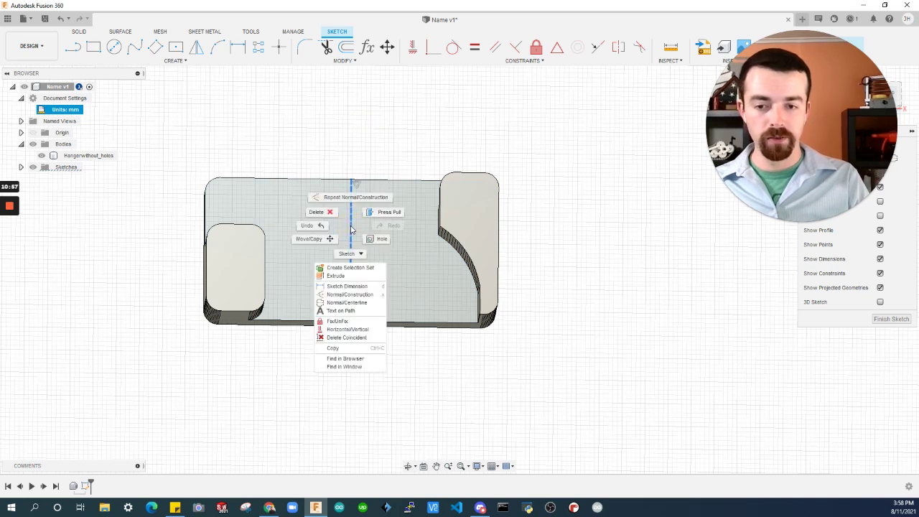
{"action": "left_click", "coordinate": [360, 295]}
{"action": "left_click", "coordinate": [352, 237]}
{"action": "right_click", "coordinate": [352, 237]}
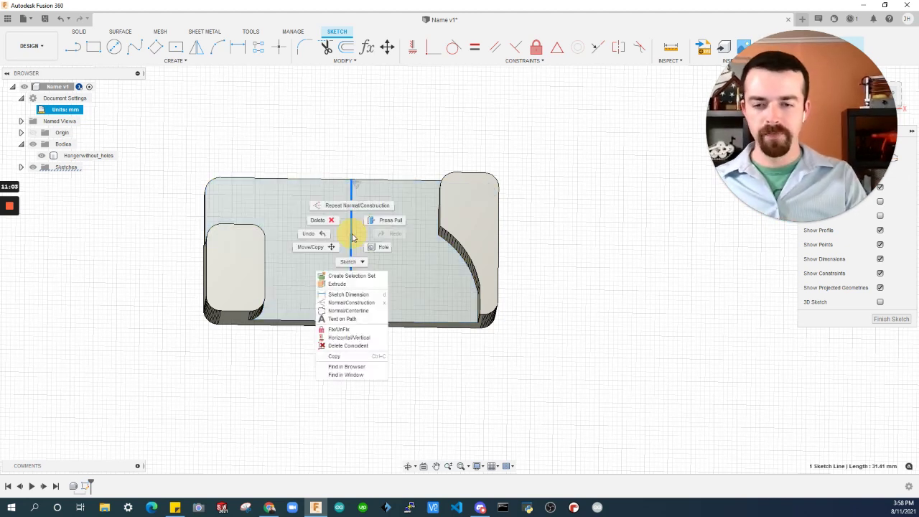
{"action": "left_click", "coordinate": [352, 302]}
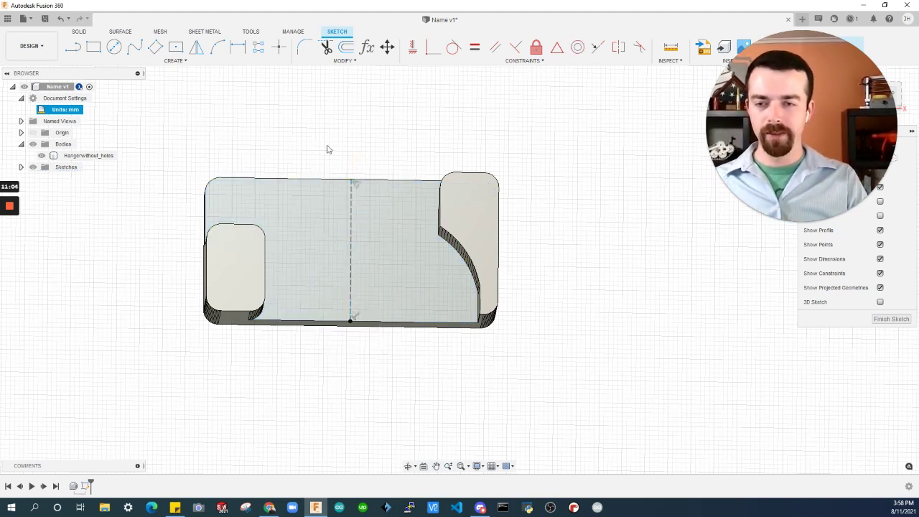
- Sketch a short horizontal line from the midpoint of the vertical construction line toward the large curved hook
{"action": "left_click", "coordinate": [73, 47]}
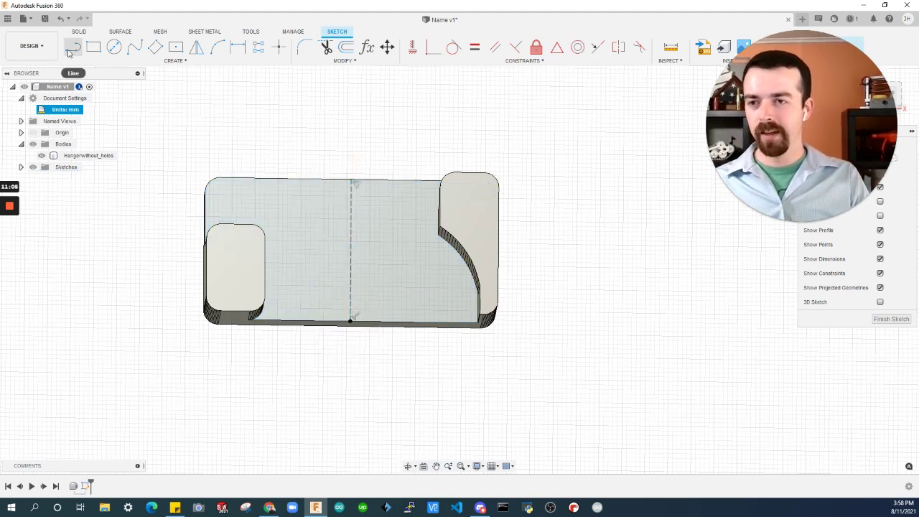
{"action": "left_click", "coordinate": [352, 251]}
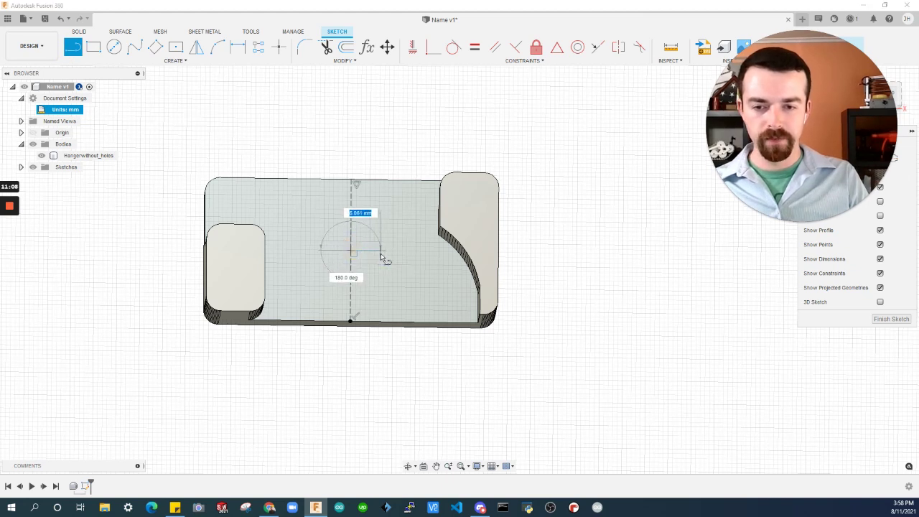
{"action": "left_click", "coordinate": [381, 251]}
{"action": "key", "text": "Escape"}
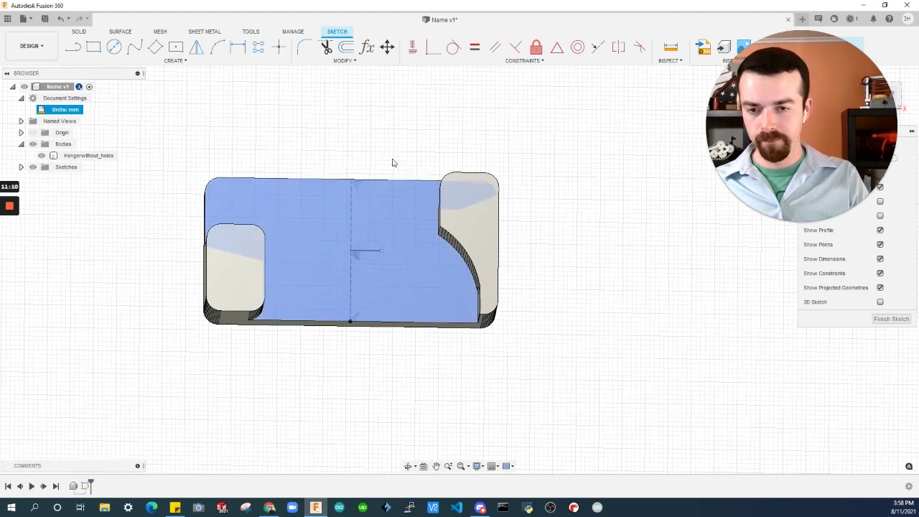
{"action": "left_click", "coordinate": [395, 100]}
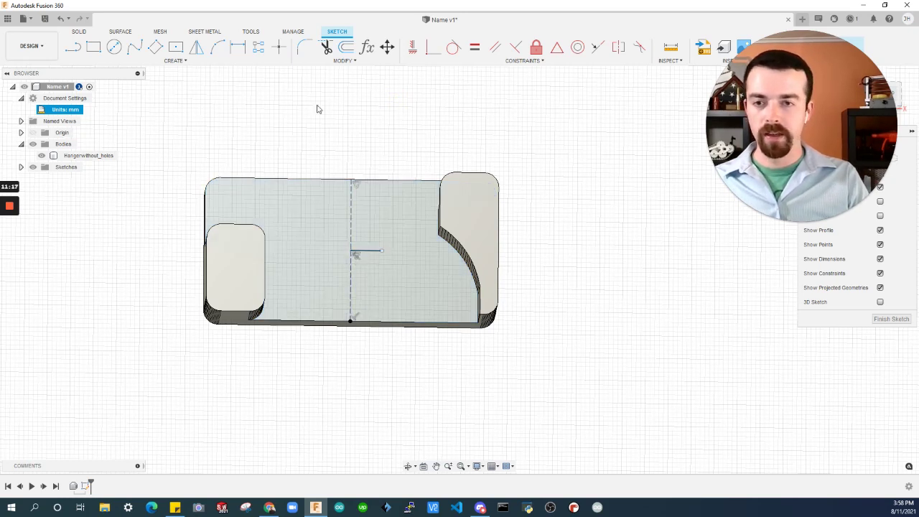
- Sketch a solid vertical line from the construction line's midpoint up to its end on the plate's upper edge
{"action": "left_click", "coordinate": [73, 49]}
{"action": "left_click", "coordinate": [350, 246]}
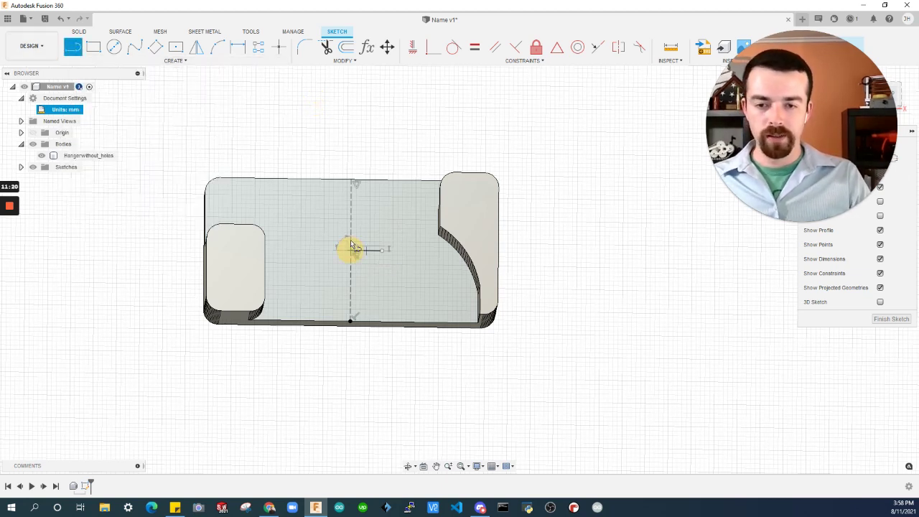
{"action": "double_click", "coordinate": [351, 182]}
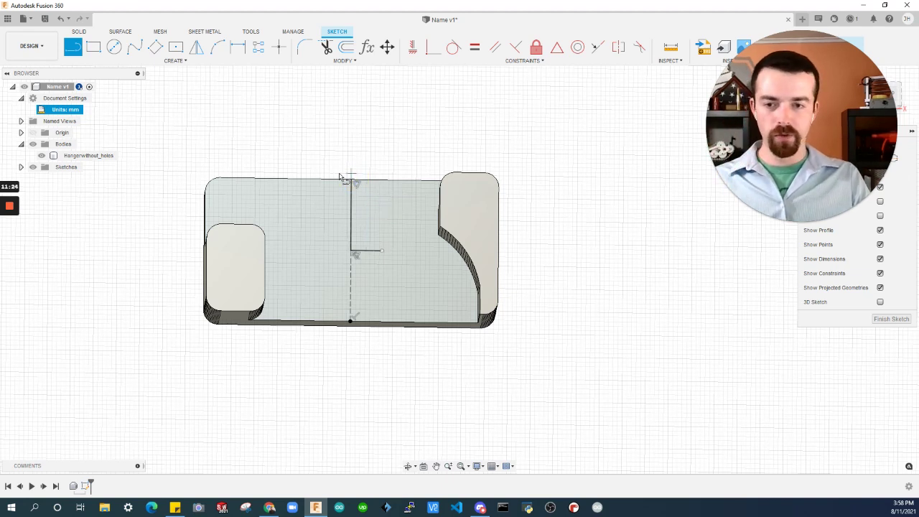
{"action": "key", "text": "Escape"}
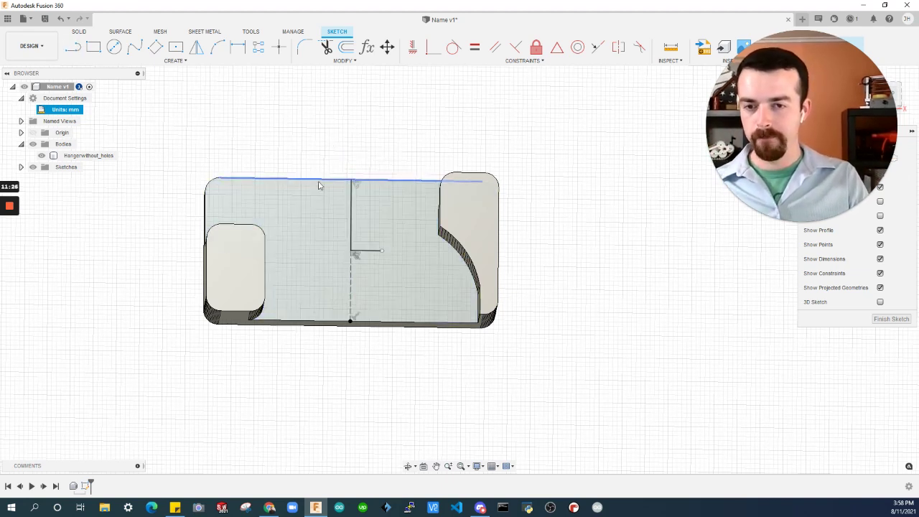
- Place a sketch point at the midpoint of the solid vertical line in the plate's upper half
{"action": "left_click", "coordinate": [176, 60]}
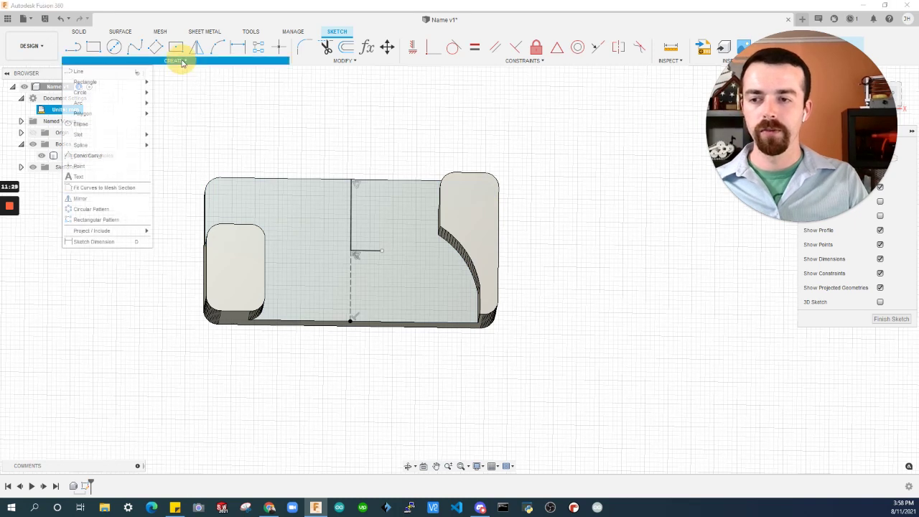
{"action": "left_click", "coordinate": [87, 165]}
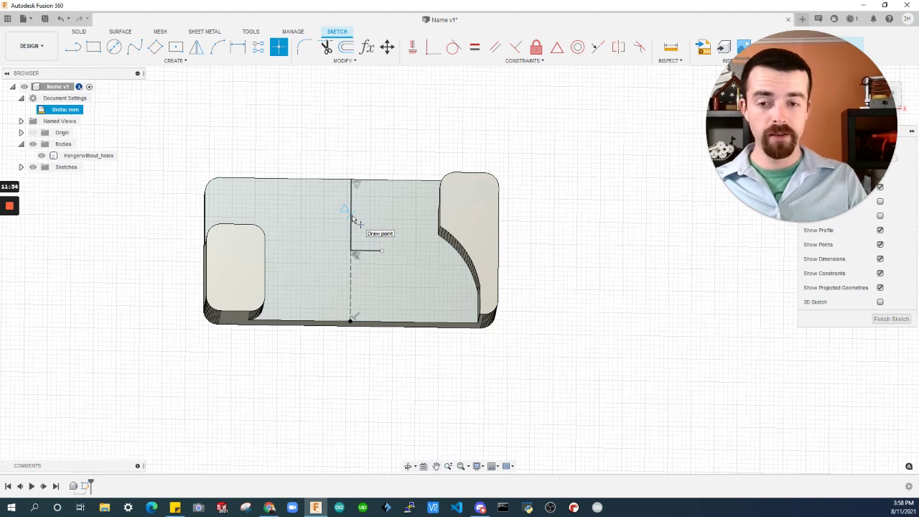
{"action": "left_click", "coordinate": [352, 216]}
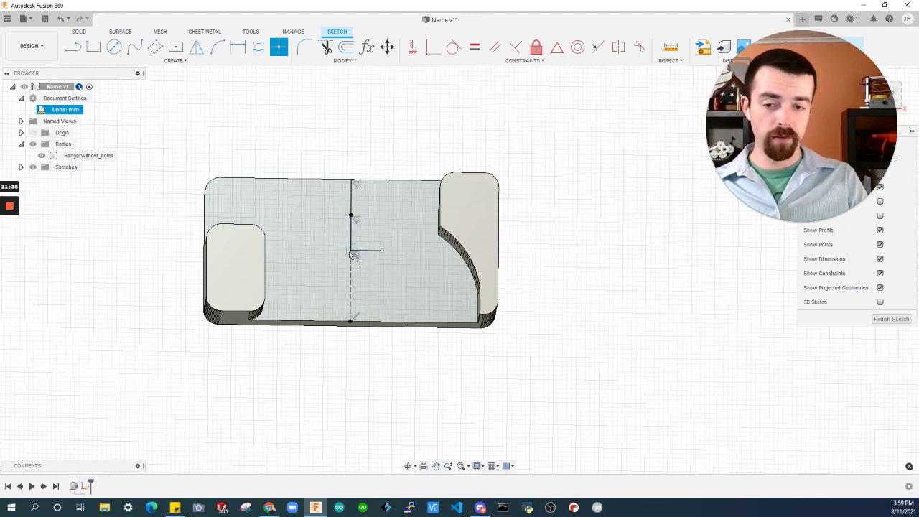
{"action": "left_click", "coordinate": [351, 252]}
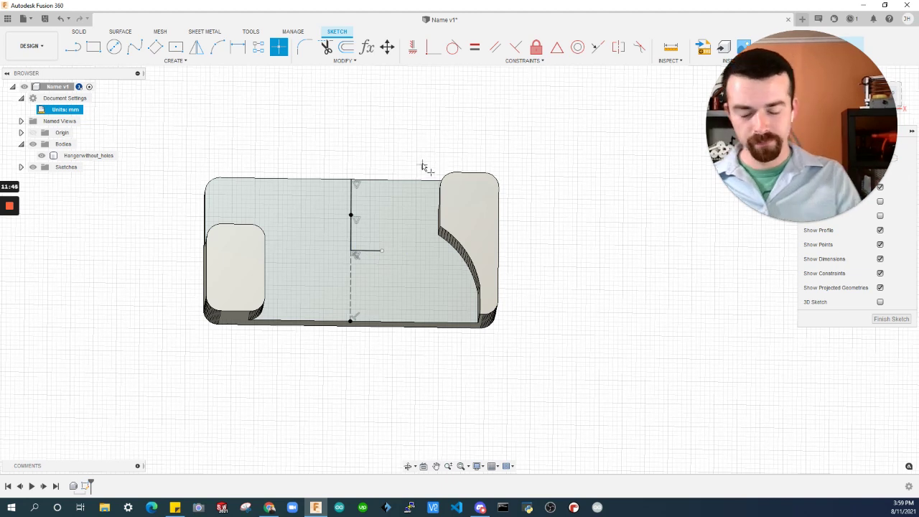
{"action": "key", "text": "Escape"}
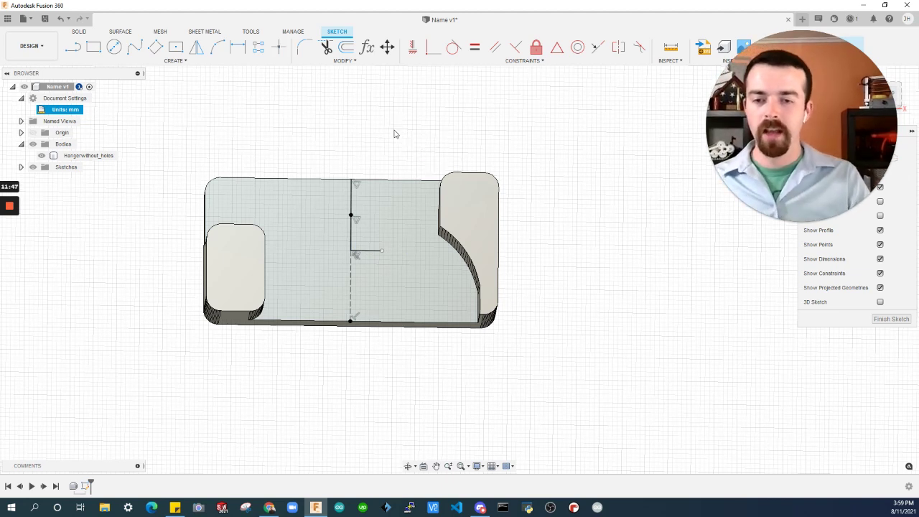
{"action": "left_click", "coordinate": [386, 140]}
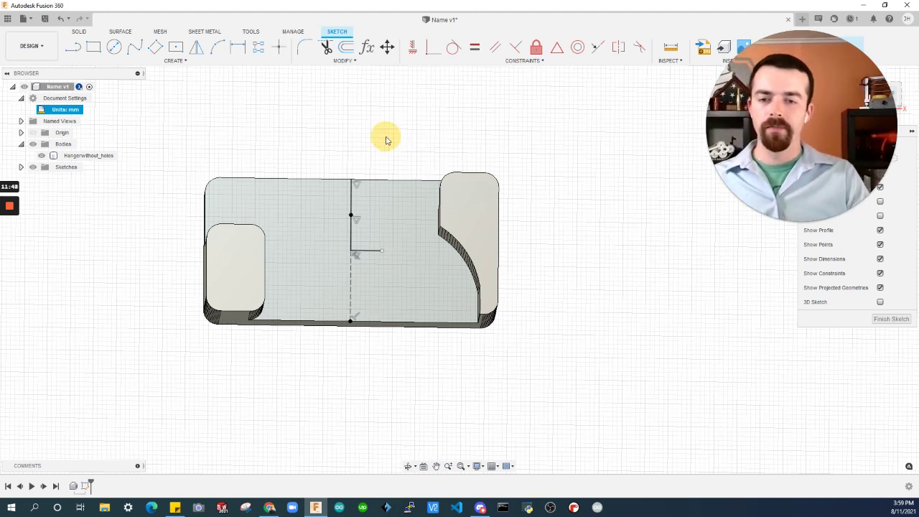
- Mirror the upper sketch point across the short horizontal line into the plate's lower half
{"action": "left_click", "coordinate": [199, 49]}
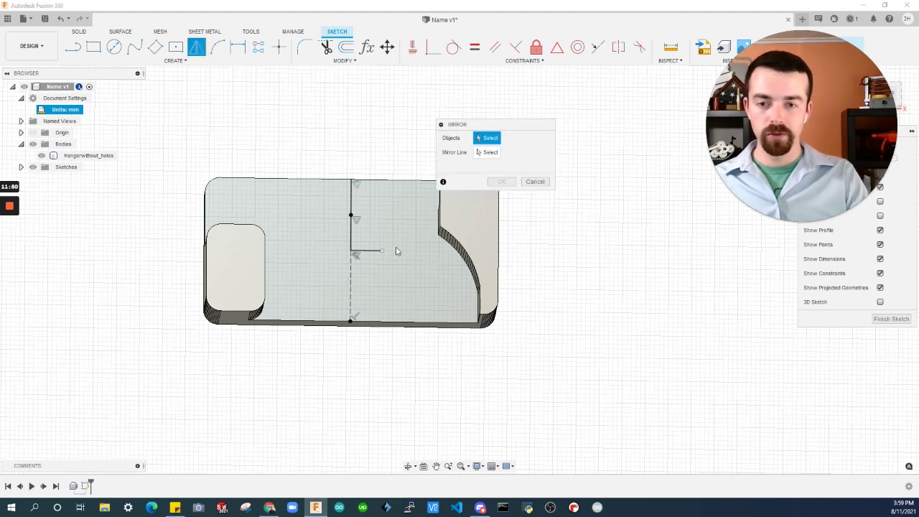
{"action": "left_click", "coordinate": [353, 215]}
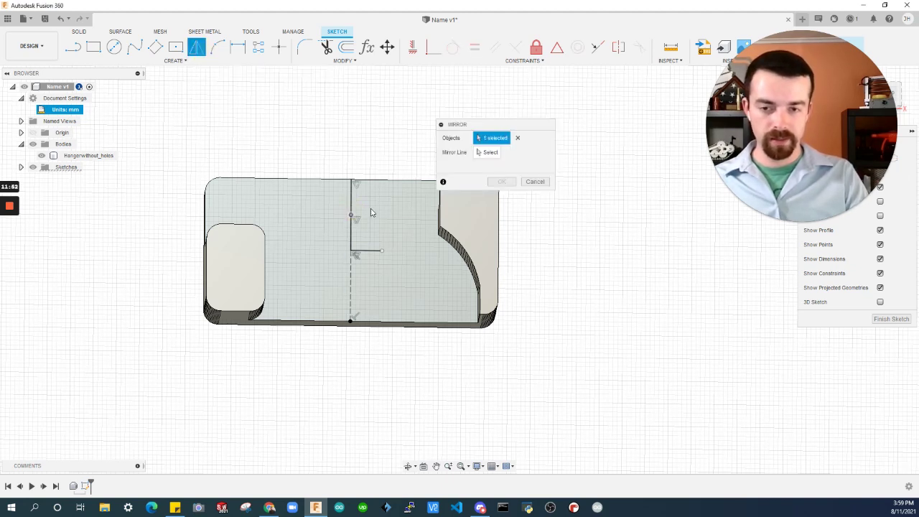
{"action": "left_click", "coordinate": [493, 152]}
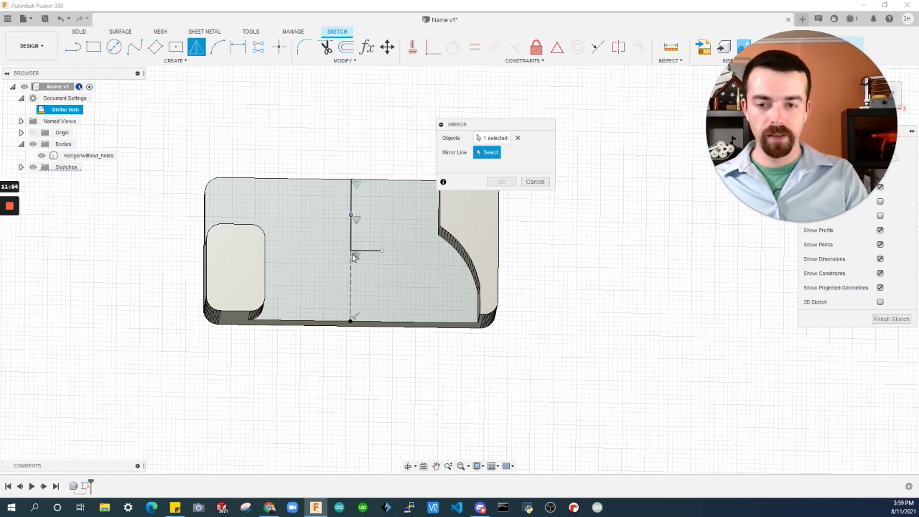
{"action": "left_click", "coordinate": [376, 252]}
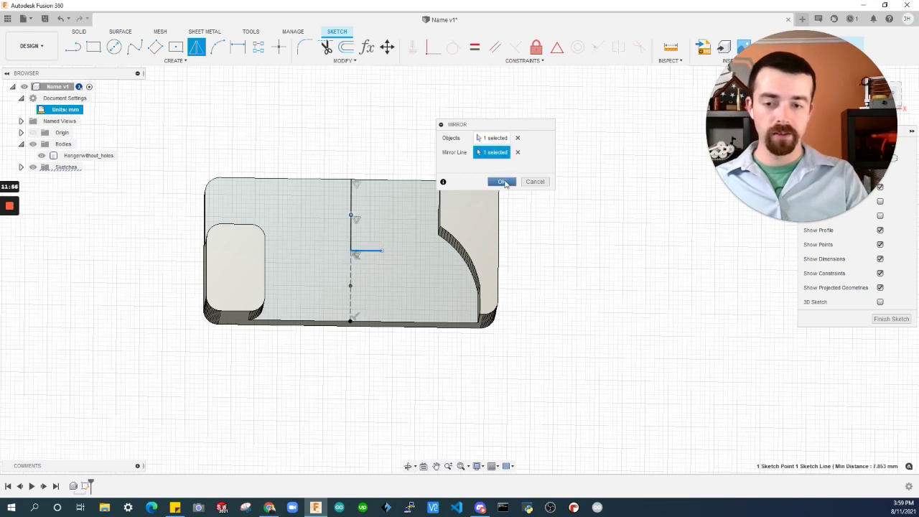
{"action": "left_click", "coordinate": [501, 182]}
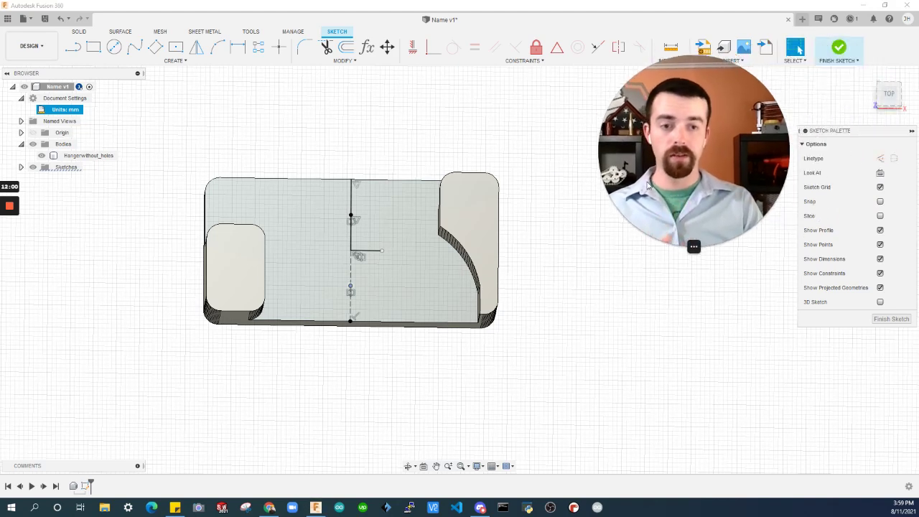
{"action": "left_click", "coordinate": [520, 136]}
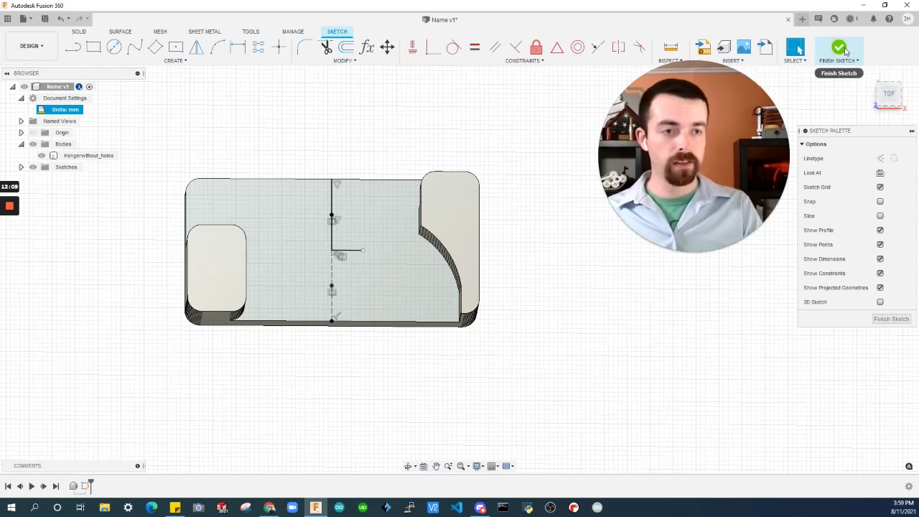
- Finish the sketch and start a Hole from sketch points at the plate's upper and lower points
{"action": "left_click", "coordinate": [838, 48]}
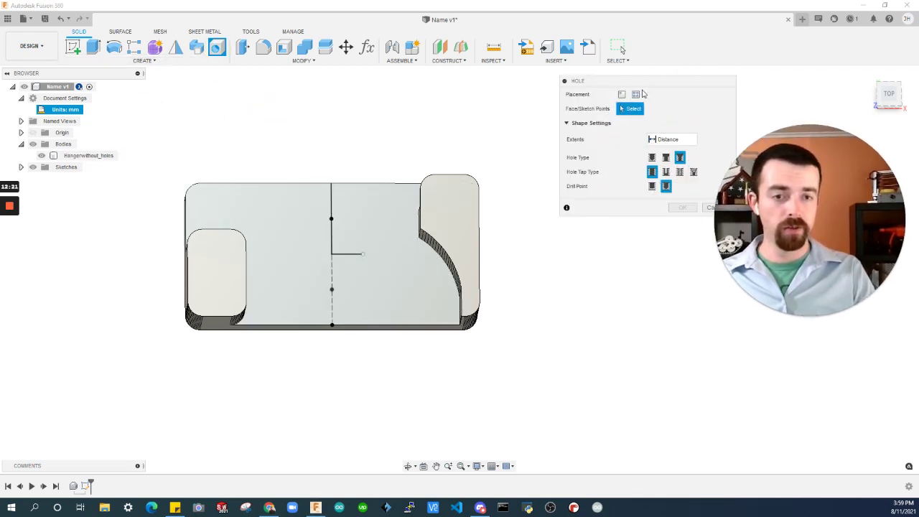
{"action": "left_click", "coordinate": [634, 95]}
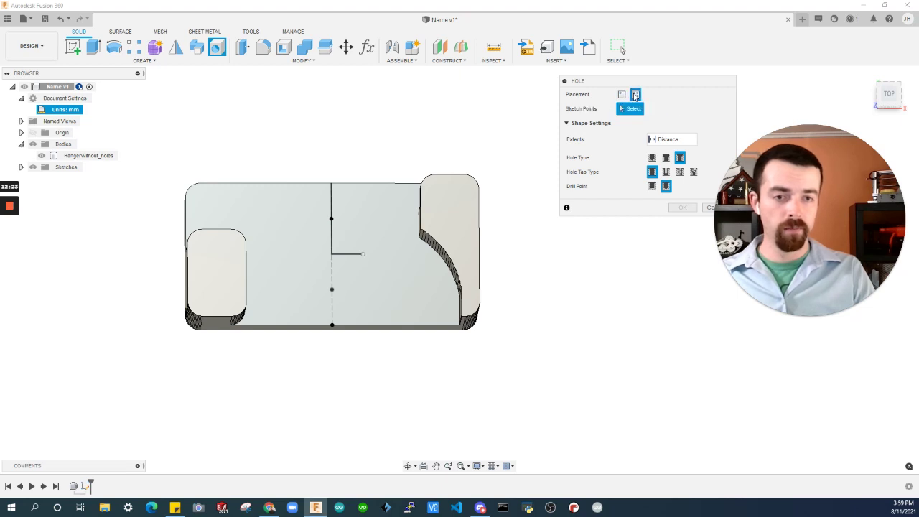
{"action": "left_click", "coordinate": [330, 220]}
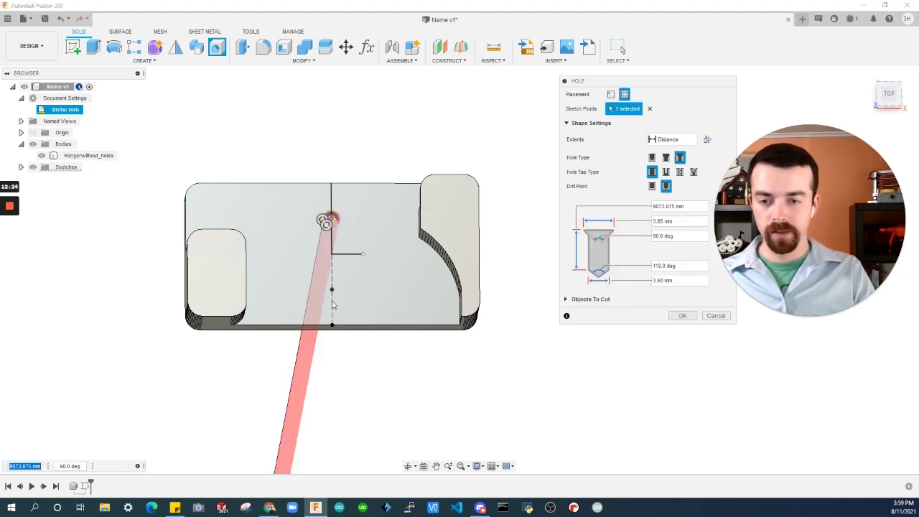
{"action": "left_click", "coordinate": [332, 291]}
{"action": "scroll", "coordinate": [328, 270], "scroll_direction": "up", "scroll_amount": 5}
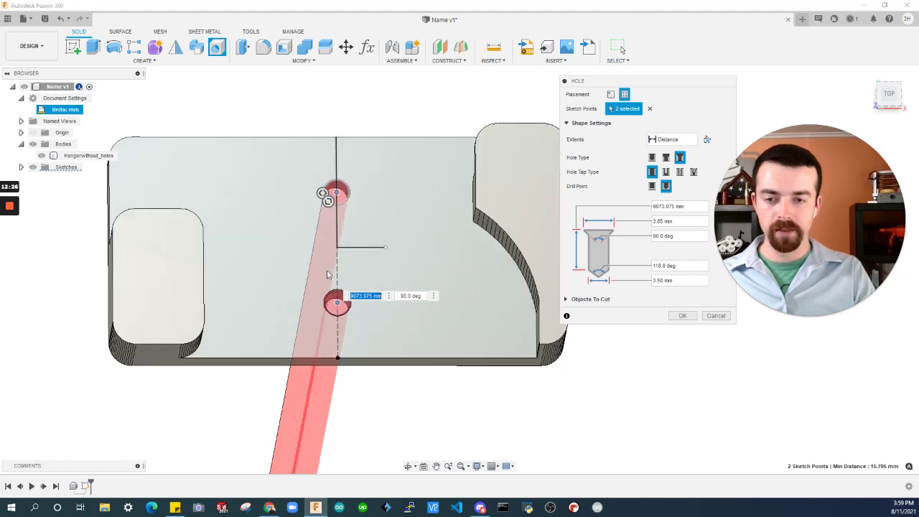
- Set the hole type to Counterbore with a 5 mm counterbore diameter and create both holes
{"action": "middle_click_drag", "start_coordinate": [340, 261], "coordinate": [668, 160], "text": "shift"}
{"action": "left_click", "coordinate": [666, 158]}
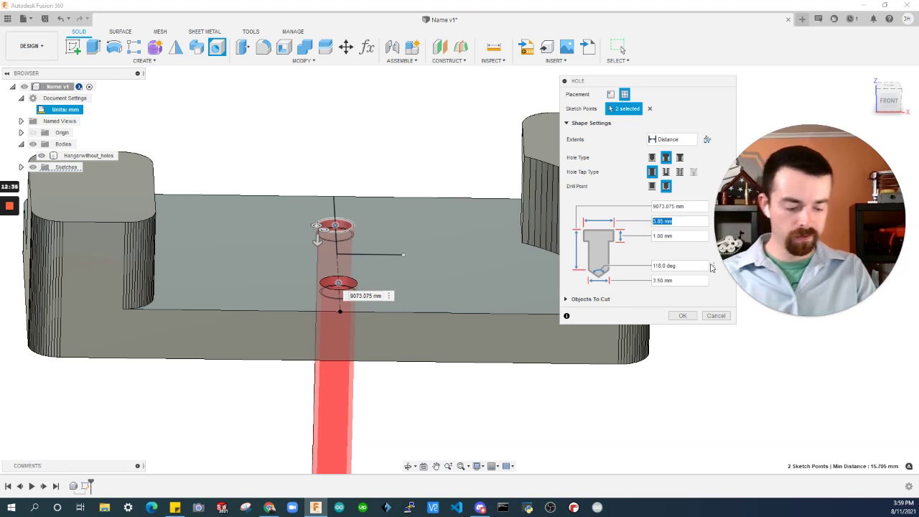
{"action": "type", "text": "5mm"}
{"action": "key", "text": "Return"}
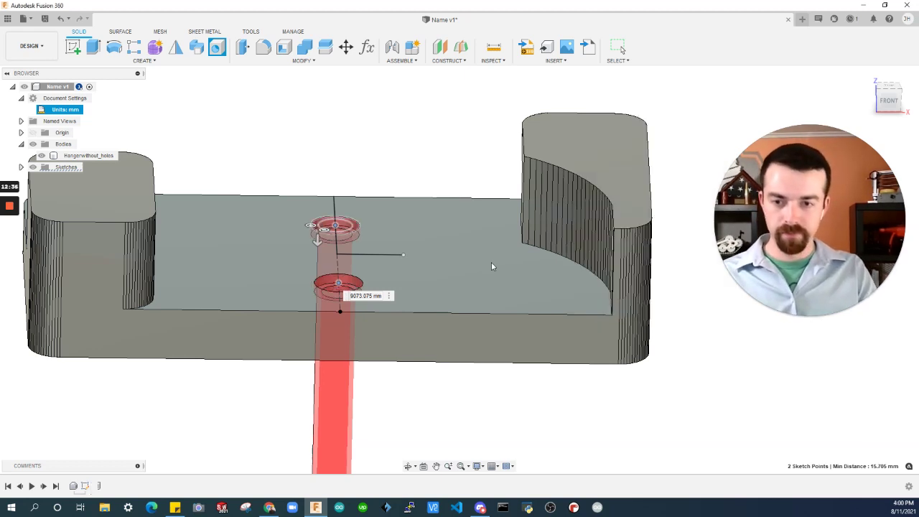
- Delete the hole feature that cuts both counterbored holes from the design history
{"action": "middle_click_drag", "start_coordinate": [349, 244], "coordinate": [410, 213], "text": "shift"}
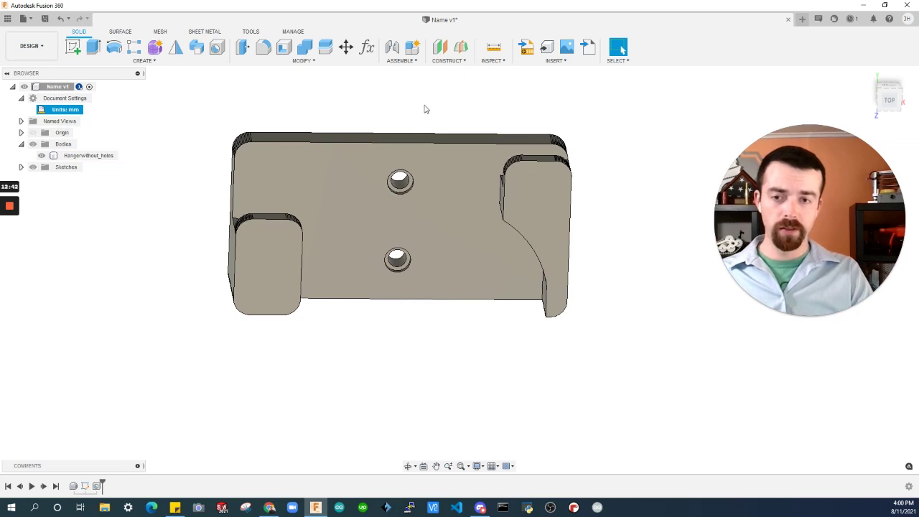
{"action": "middle_click_drag", "start_coordinate": [426, 108], "coordinate": [402, 113], "text": "shift"}
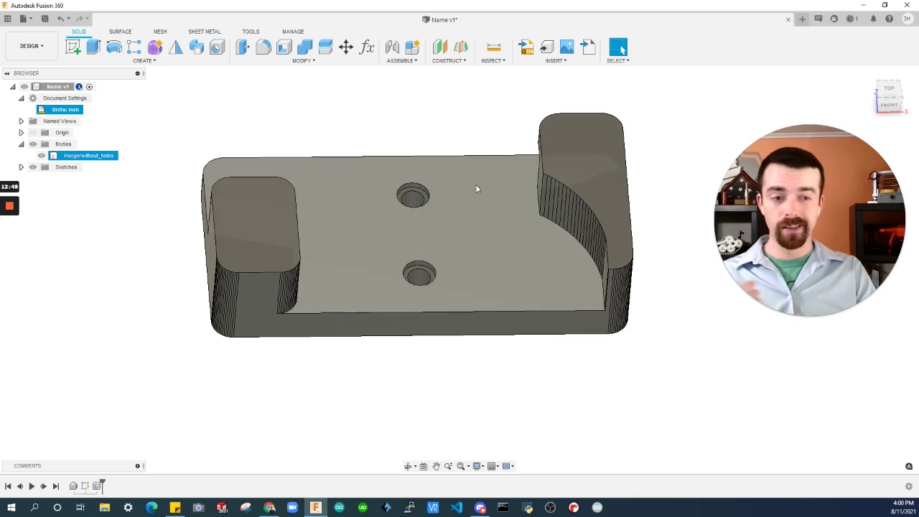
{"action": "middle_click_drag", "start_coordinate": [436, 121], "coordinate": [114, 460], "text": "shift"}
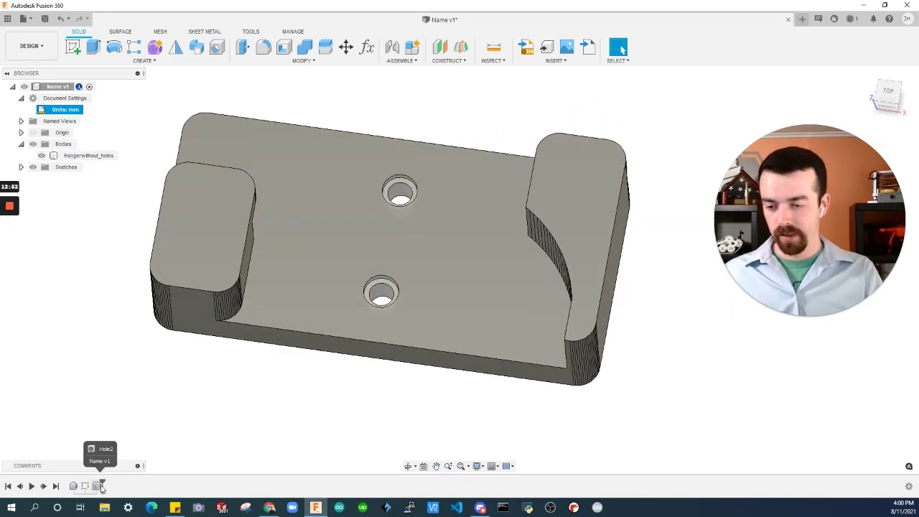
{"action": "left_click", "coordinate": [98, 486]}
{"action": "right_click", "coordinate": [98, 486]}
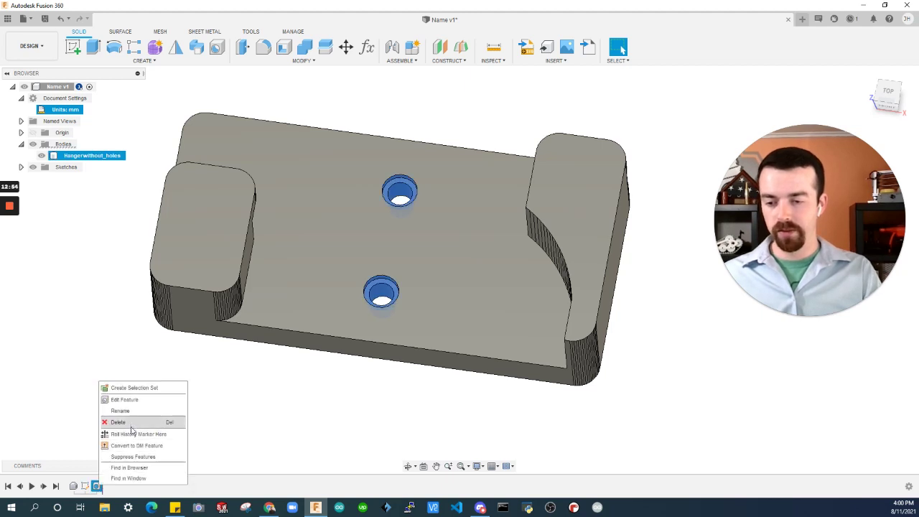
{"action": "left_click", "coordinate": [133, 422]}
- Show Sketch1 and create one counterbore hole, 5 mm counterbore diameter, at the sketch point in the plate's upper half
{"action": "middle_click_drag", "start_coordinate": [203, 418], "coordinate": [64, 189], "text": "shift"}
{"action": "left_click", "coordinate": [22, 166]}
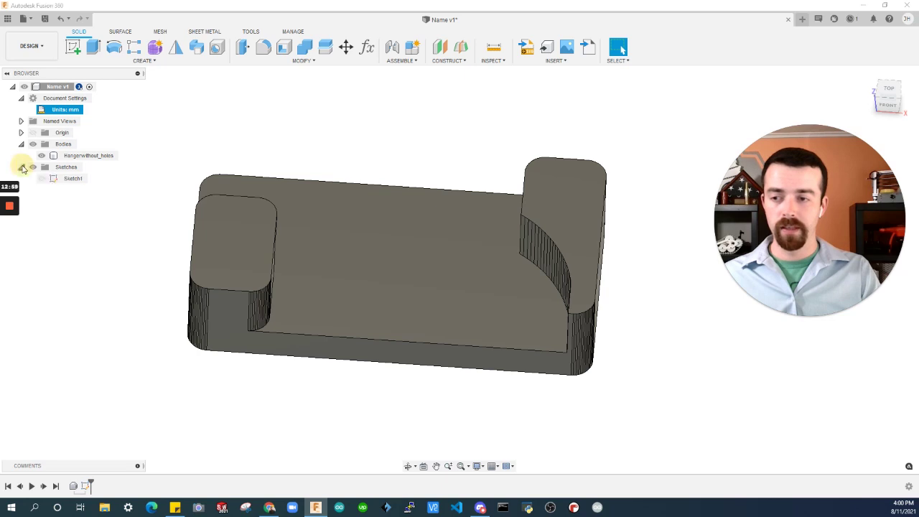
{"action": "left_click", "coordinate": [42, 178]}
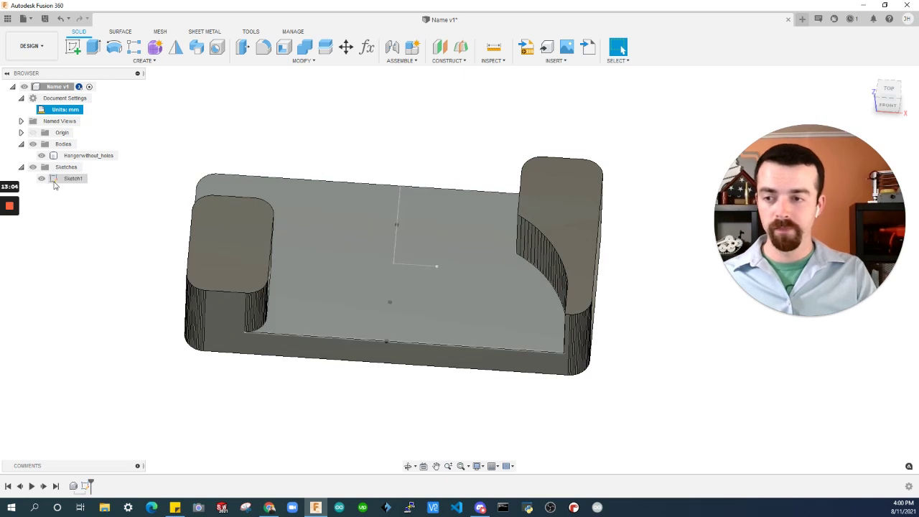
{"action": "left_click", "coordinate": [216, 47]}
{"action": "left_click", "coordinate": [392, 224]}
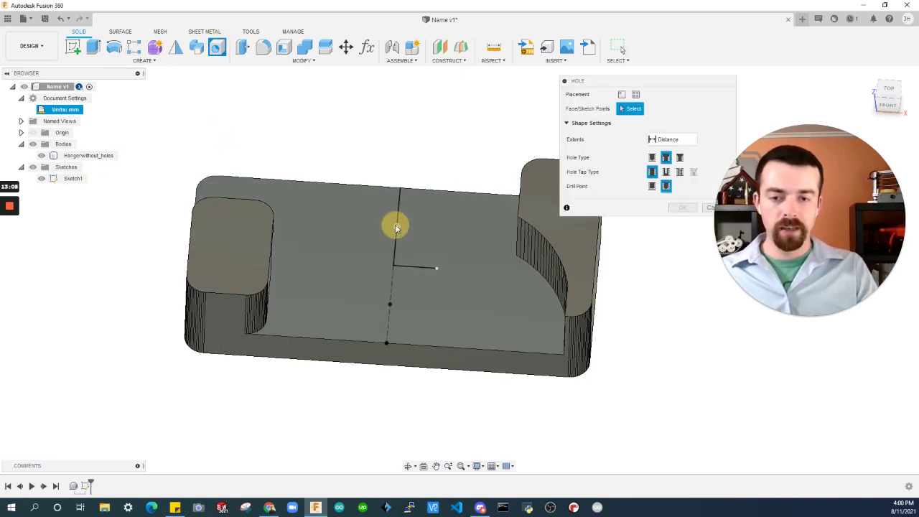
{"action": "middle_click_drag", "start_coordinate": [367, 229], "coordinate": [369, 245], "text": "shift"}
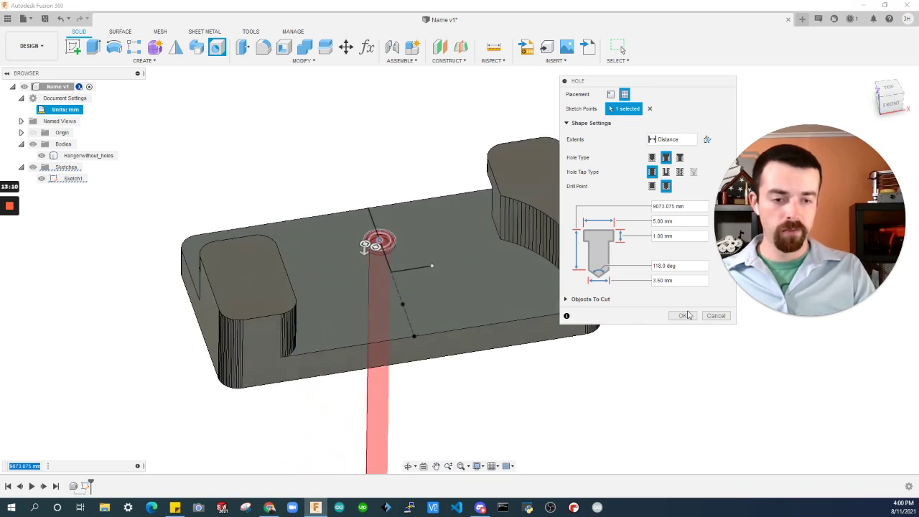
{"action": "left_click", "coordinate": [683, 316]}
{"action": "middle_click_drag", "start_coordinate": [685, 335], "coordinate": [191, 59], "text": "shift"}
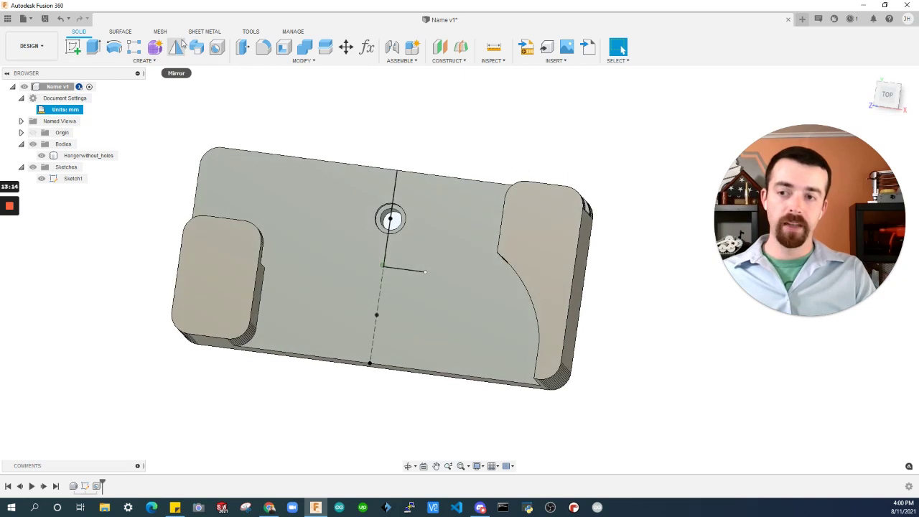
{"action": "left_click", "coordinate": [178, 48]}
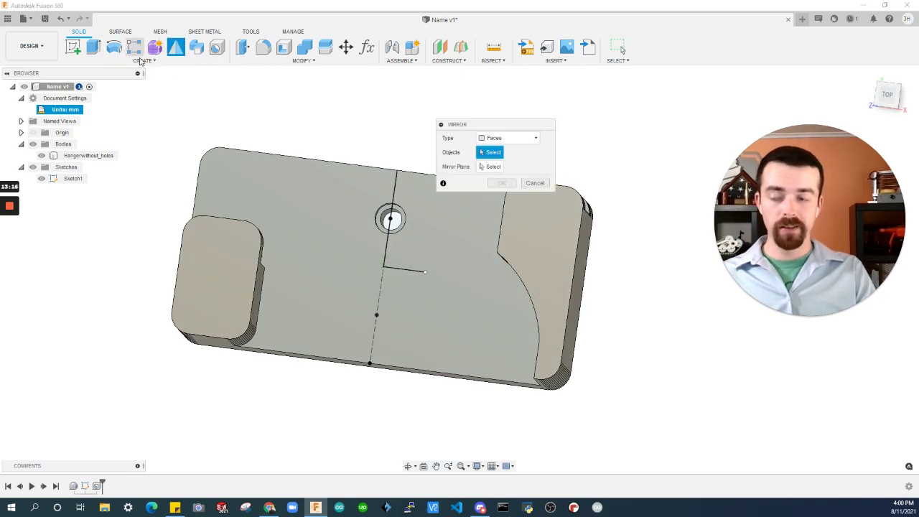
{"action": "key", "text": "Escape"}
{"action": "middle_click_drag", "start_coordinate": [431, 102], "coordinate": [192, 81], "text": "shift"}
{"action": "left_click", "coordinate": [176, 49]}
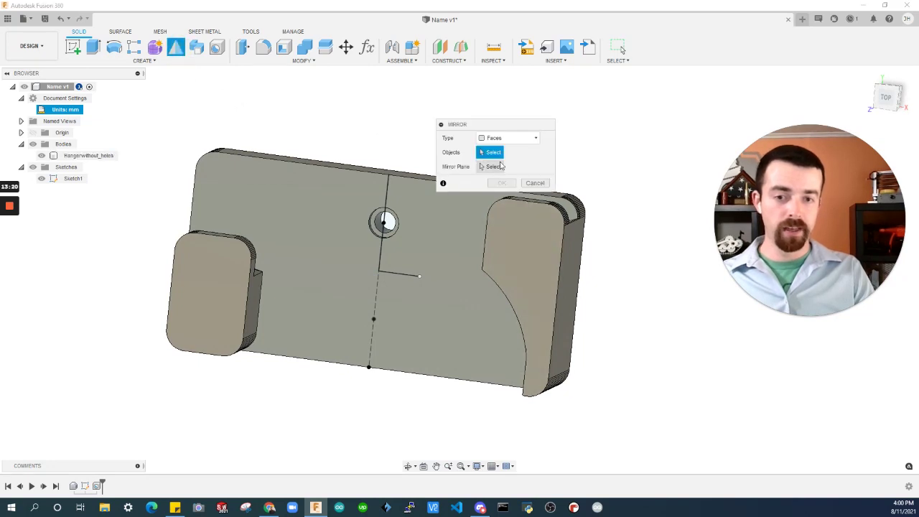
{"action": "left_click", "coordinate": [545, 186]}
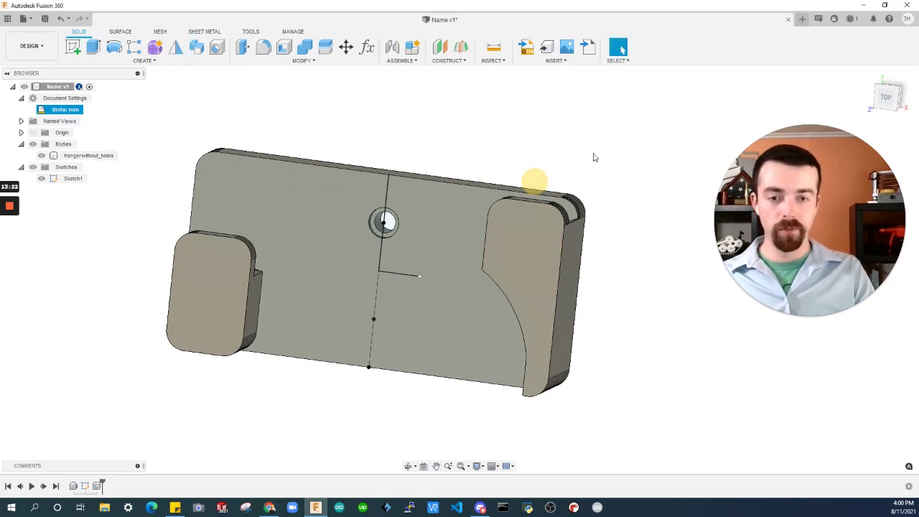
- Construct a midplane between the long upper and lower side faces of the base plate
{"action": "left_click", "coordinate": [459, 60]}
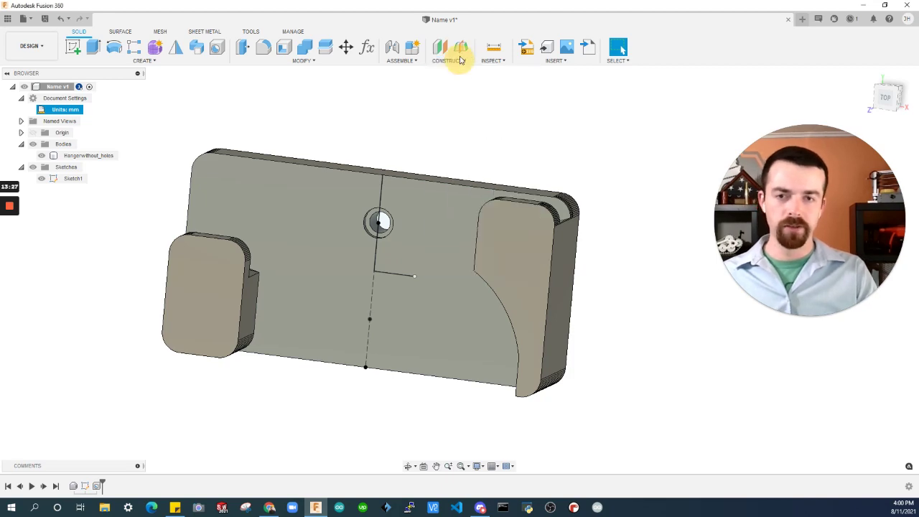
{"action": "left_click", "coordinate": [461, 48]}
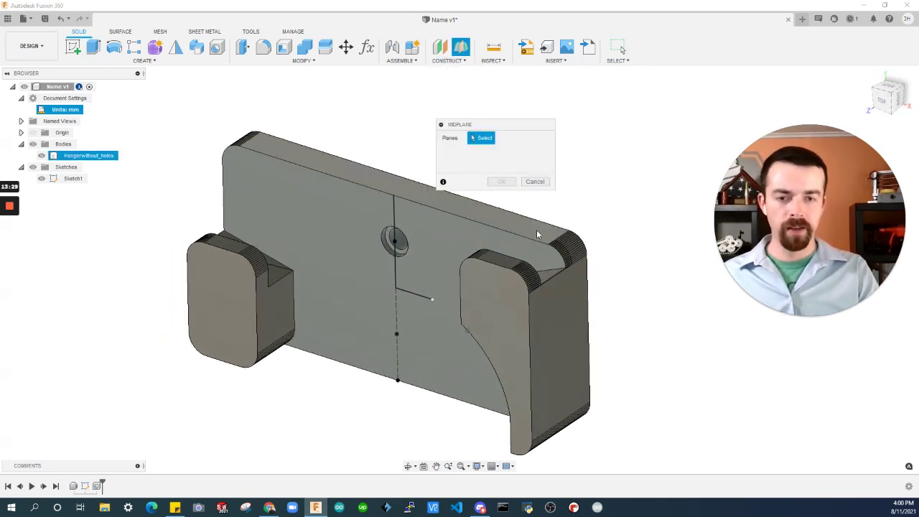
{"action": "left_click", "coordinate": [534, 230]}
{"action": "middle_click_drag", "start_coordinate": [459, 295], "coordinate": [335, 267], "text": "shift"}
{"action": "left_click", "coordinate": [452, 325]}
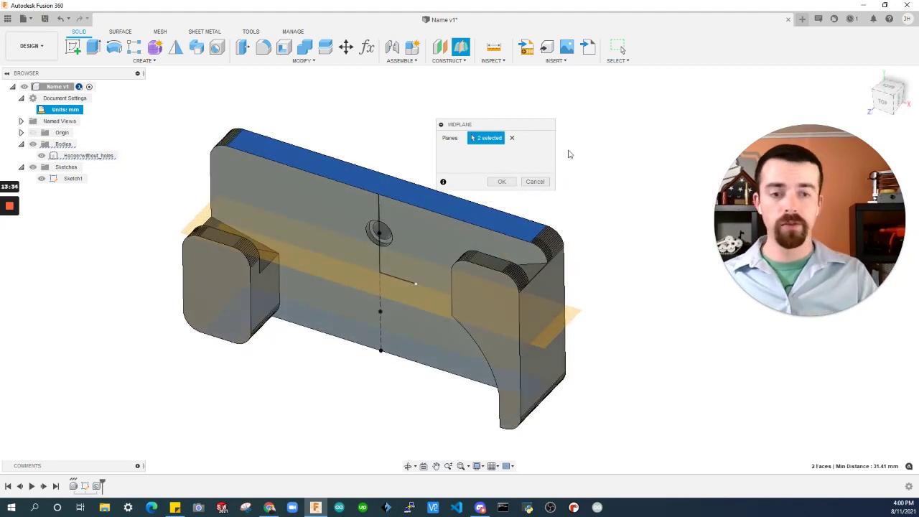
{"action": "left_click", "coordinate": [503, 181]}
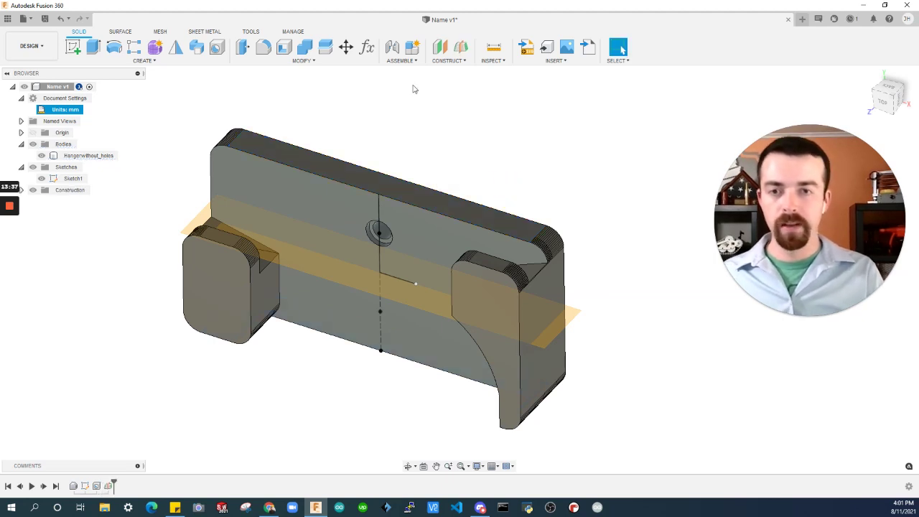
- Mirror the counterbore hole as a feature across the midplane, with the compute option set to Adjust
{"action": "left_click", "coordinate": [174, 50]}
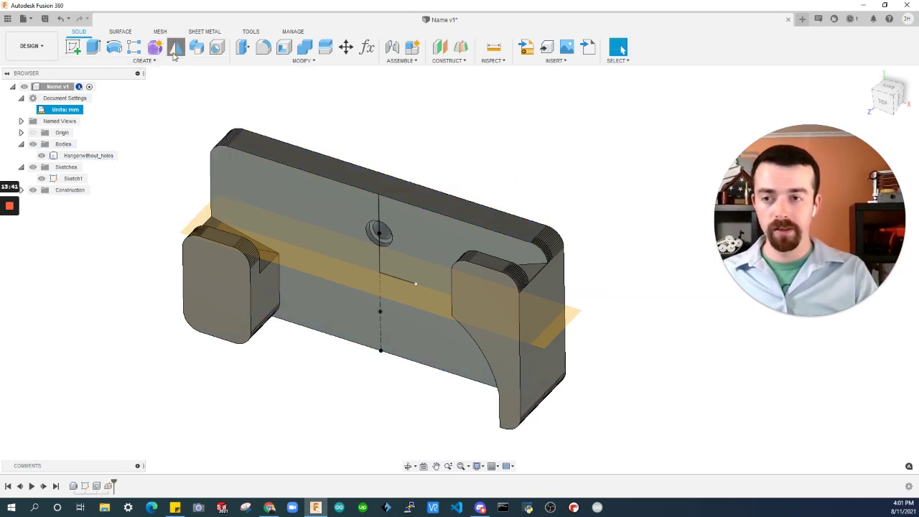
{"action": "middle_click_drag", "start_coordinate": [422, 127], "coordinate": [388, 231], "text": "shift"}
{"action": "scroll", "coordinate": [387, 231], "scroll_direction": "up", "scroll_amount": 5}
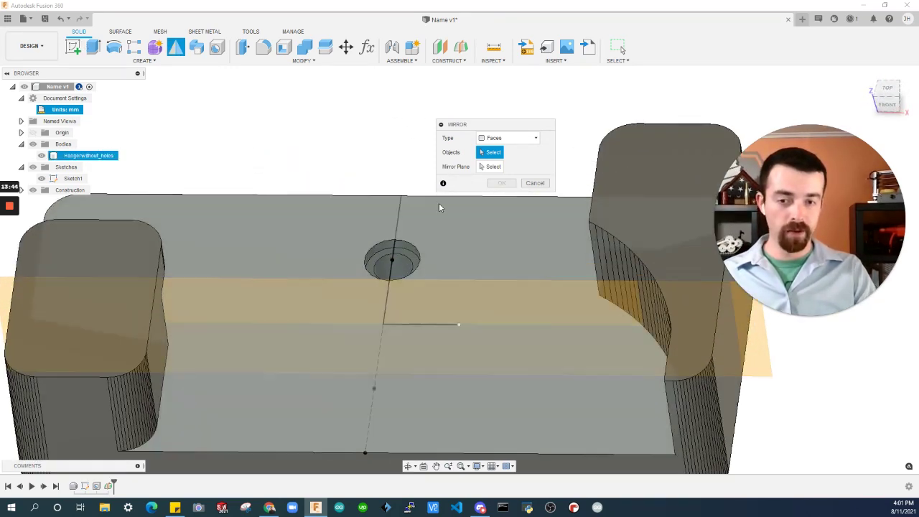
{"action": "left_click", "coordinate": [497, 140]}
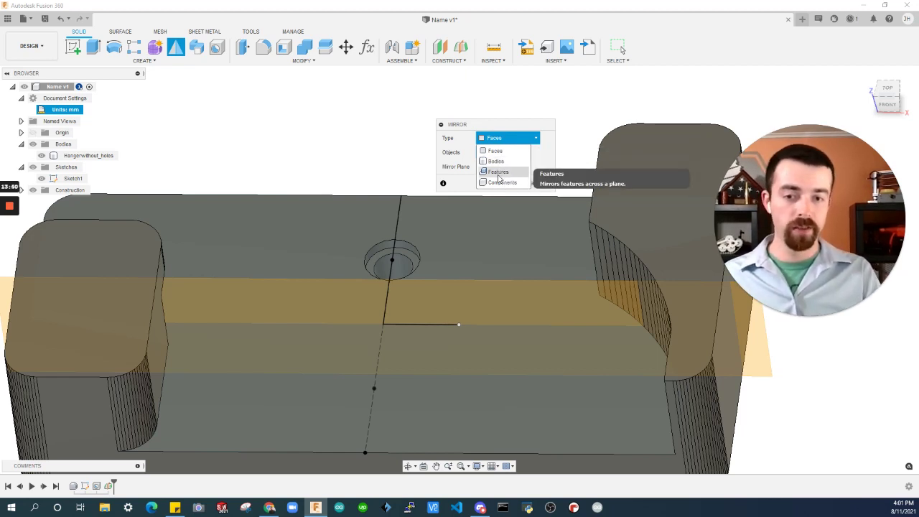
{"action": "left_click", "coordinate": [498, 172]}
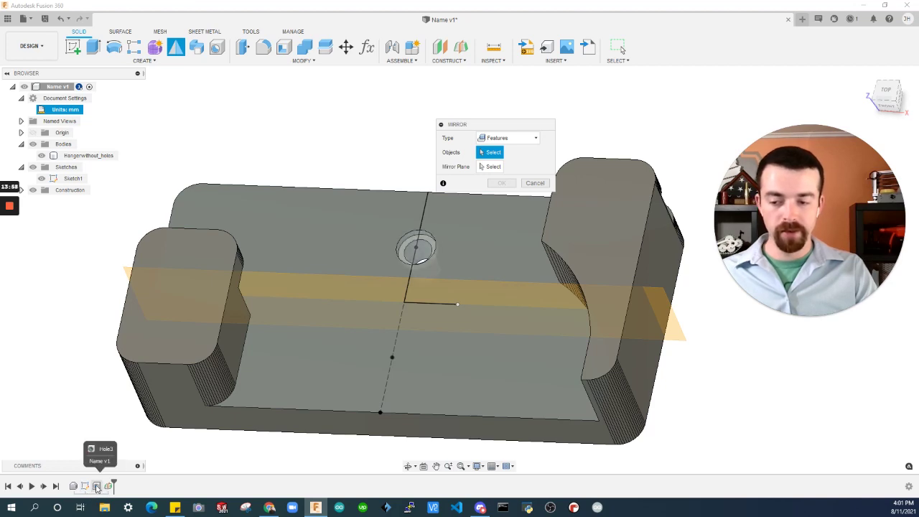
{"action": "left_click", "coordinate": [97, 487]}
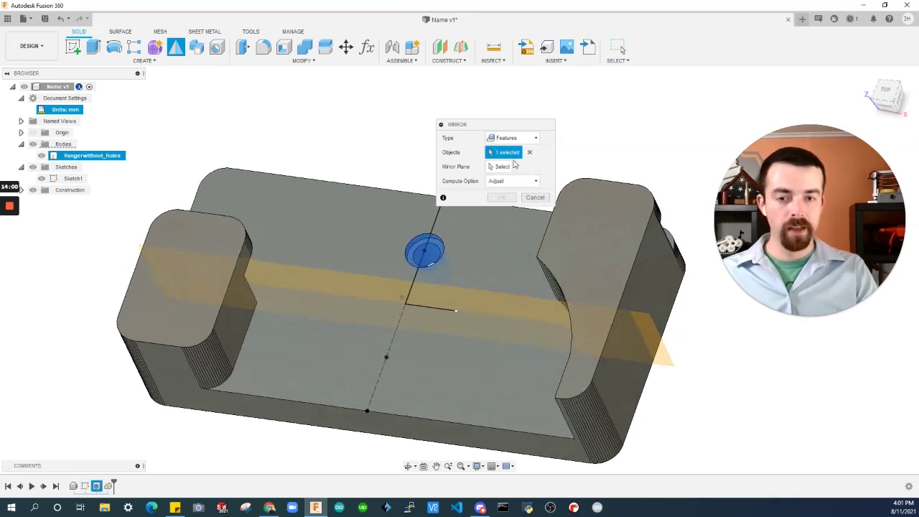
{"action": "left_click", "coordinate": [500, 166]}
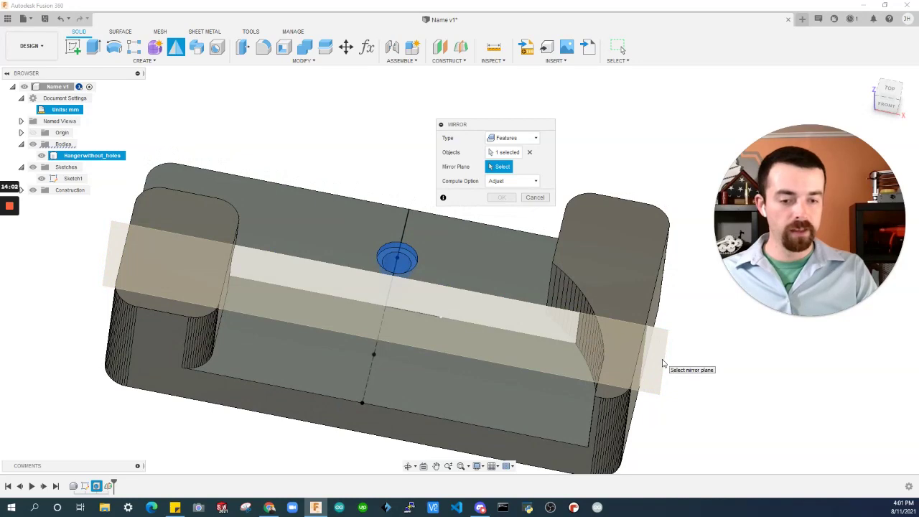
{"action": "left_click", "coordinate": [667, 365]}
{"action": "mouse_move", "coordinate": [388, 290]}
{"action": "middle_mouse_down", "text": "shift"}
{"action": "mouse_move", "coordinate": [279, 287]}
{"action": "mouse_move", "coordinate": [388, 283]}
{"action": "mouse_move", "coordinate": [401, 300]}
{"action": "middle_mouse_up", "text": "shift"}
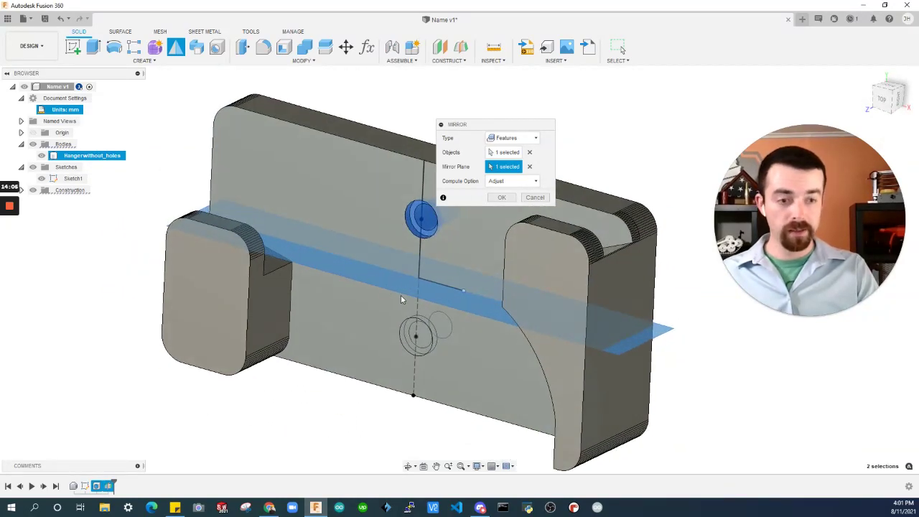
{"action": "left_click", "coordinate": [510, 182]}
{"action": "left_click", "coordinate": [513, 183]}
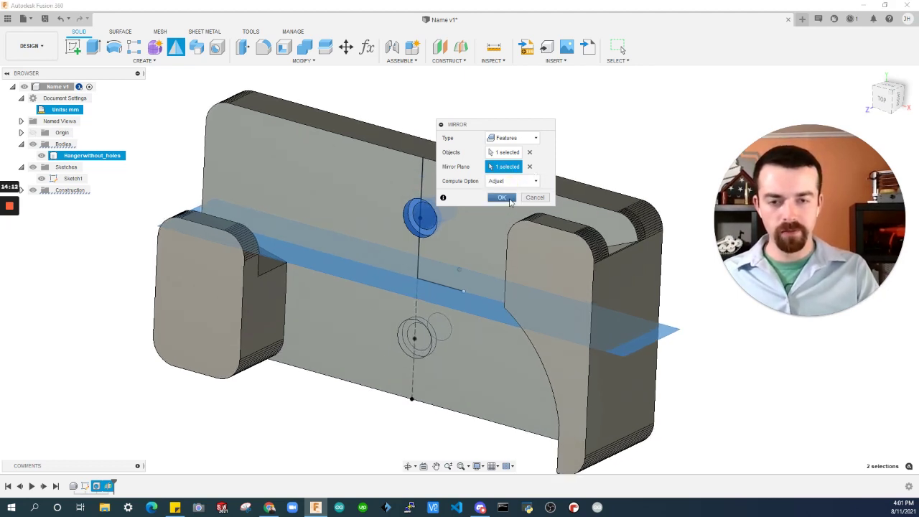
{"action": "left_click", "coordinate": [502, 198]}
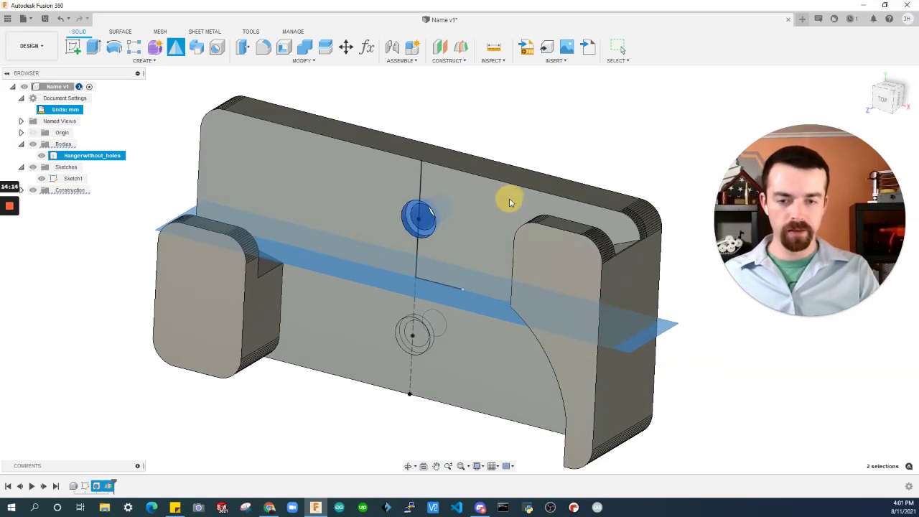
- Switch to Sticky Notes to view the note with the tutorial's checklist
{"action": "middle_click_drag", "start_coordinate": [474, 301], "coordinate": [385, 216], "text": "shift"}
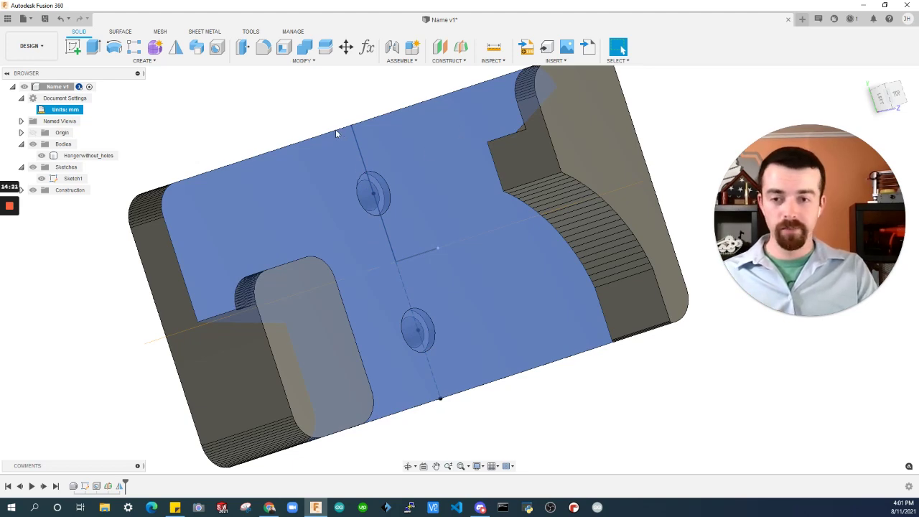
{"action": "middle_click_drag", "start_coordinate": [335, 129], "coordinate": [292, 107], "text": "shift"}
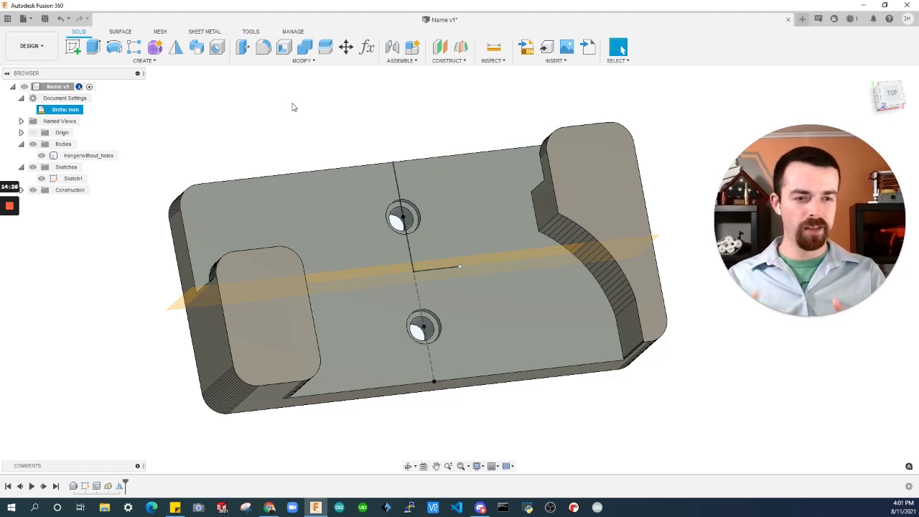
{"action": "middle_click_drag", "start_coordinate": [292, 107], "coordinate": [519, 156], "text": "shift"}
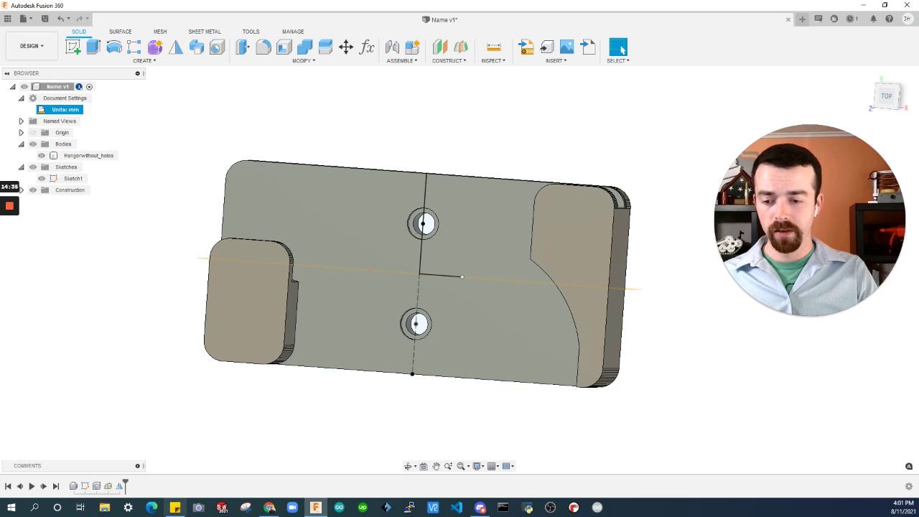
{"action": "left_click", "coordinate": [175, 507]}
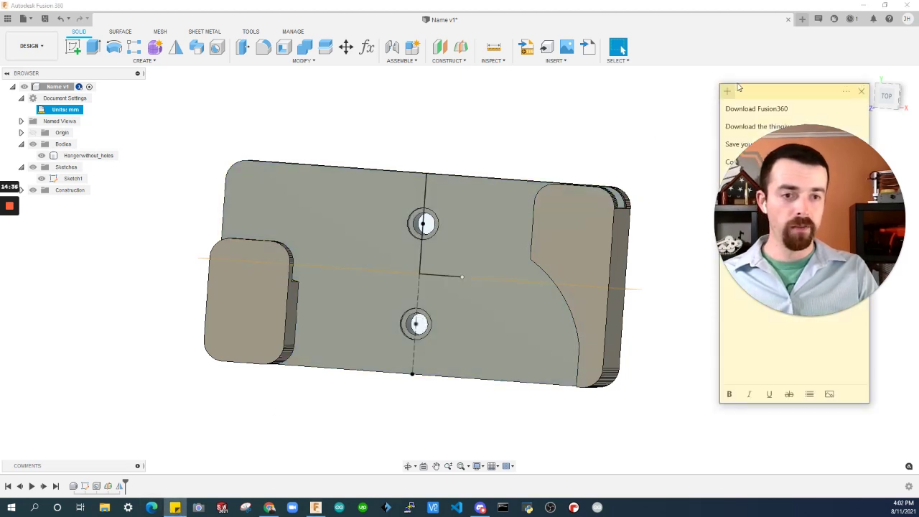
- Review the Save as mesh item at the end of the note's checklist and switch back to Fusion 360
{"action": "left_click_drag", "start_coordinate": [741, 99], "coordinate": [483, 109]}
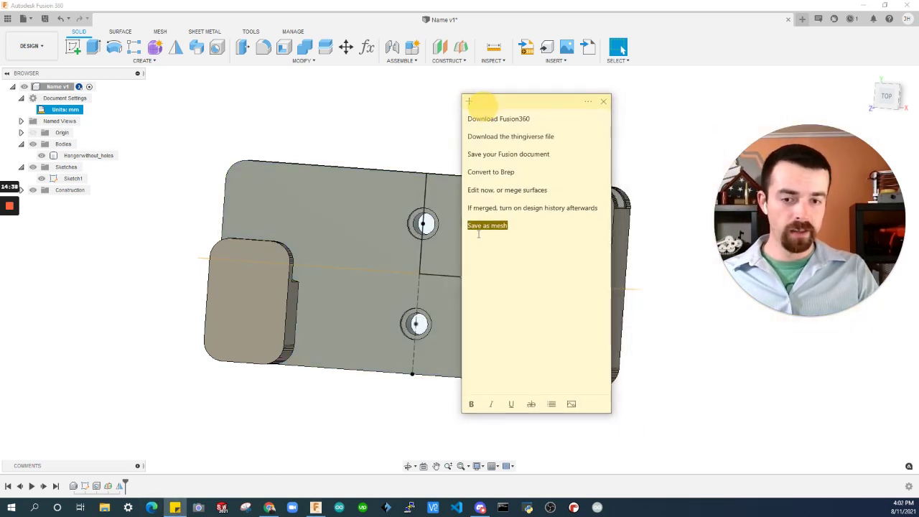
{"action": "left_click", "coordinate": [488, 226]}
{"action": "left_click_drag", "start_coordinate": [506, 228], "coordinate": [459, 227]}
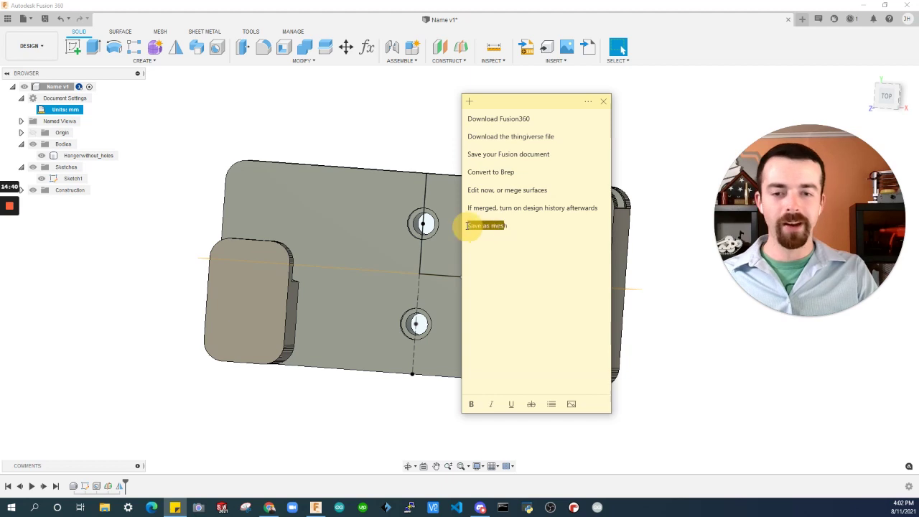
{"action": "left_click", "coordinate": [511, 226]}
{"action": "left_click", "coordinate": [656, 137]}
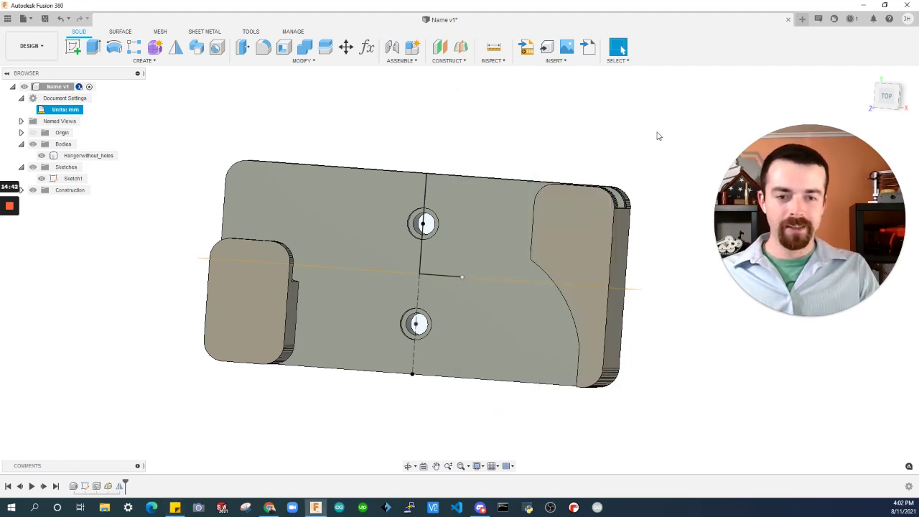
- Save the design as a new version with the description User Saved
{"action": "middle_click_drag", "start_coordinate": [454, 180], "coordinate": [428, 123], "text": "shift"}
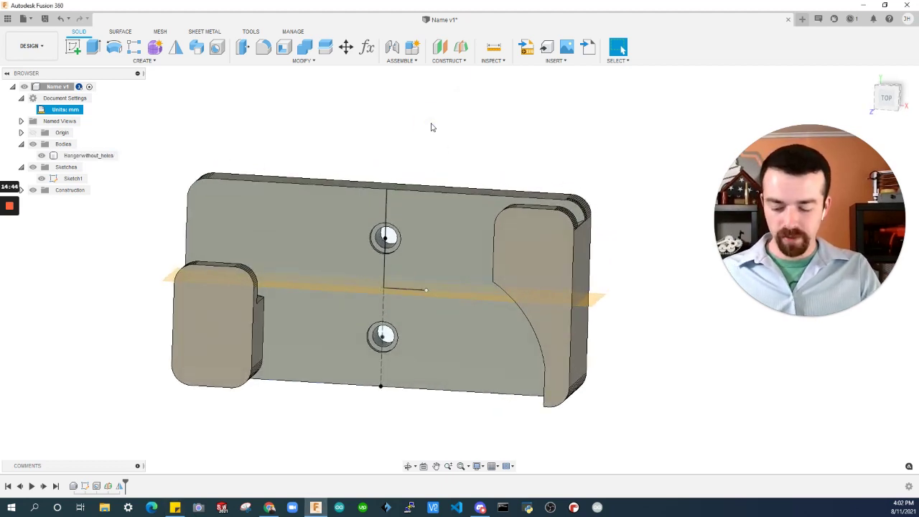
{"action": "key", "text": "ctrl+s"}
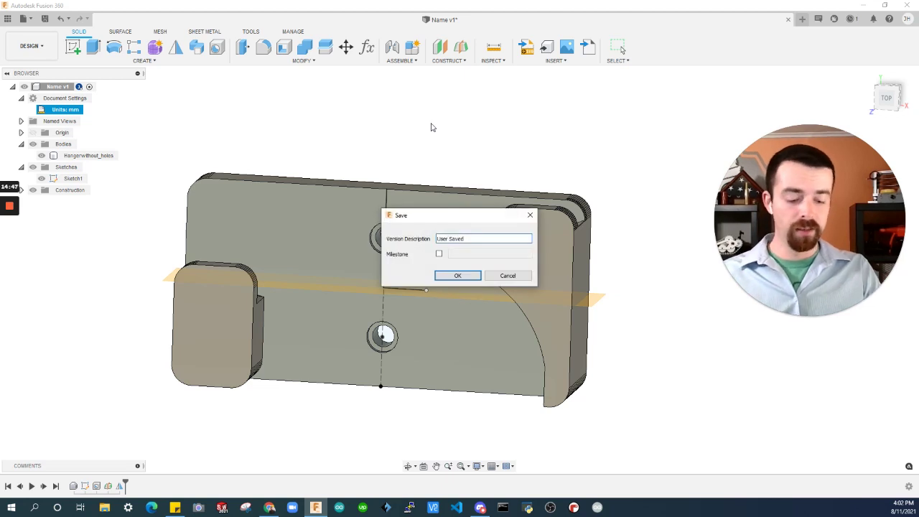
{"action": "key", "text": "Return"}
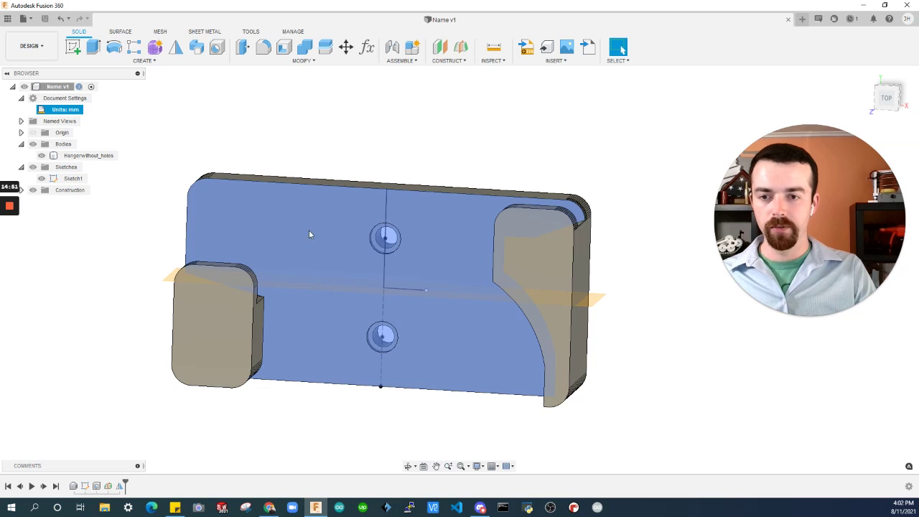
- Save the Hangerwithout_holes body as a mesh in 3MF format with millimeter units and high refinement
{"action": "left_click", "coordinate": [309, 229]}
{"action": "mouse_move", "coordinate": [309, 241]}
{"action": "middle_mouse_down", "text": "shift"}
{"action": "mouse_move", "coordinate": [384, 286]}
{"action": "mouse_move", "coordinate": [242, 361]}
{"action": "mouse_move", "coordinate": [232, 150]}
{"action": "middle_mouse_up", "text": "shift"}
{"action": "left_click", "coordinate": [242, 352]}
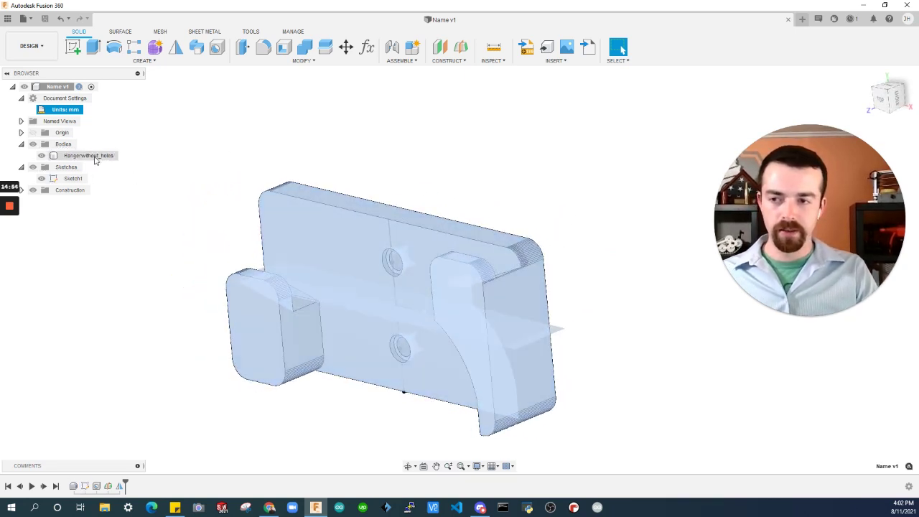
{"action": "left_click", "coordinate": [95, 157]}
{"action": "right_click", "coordinate": [94, 159]}
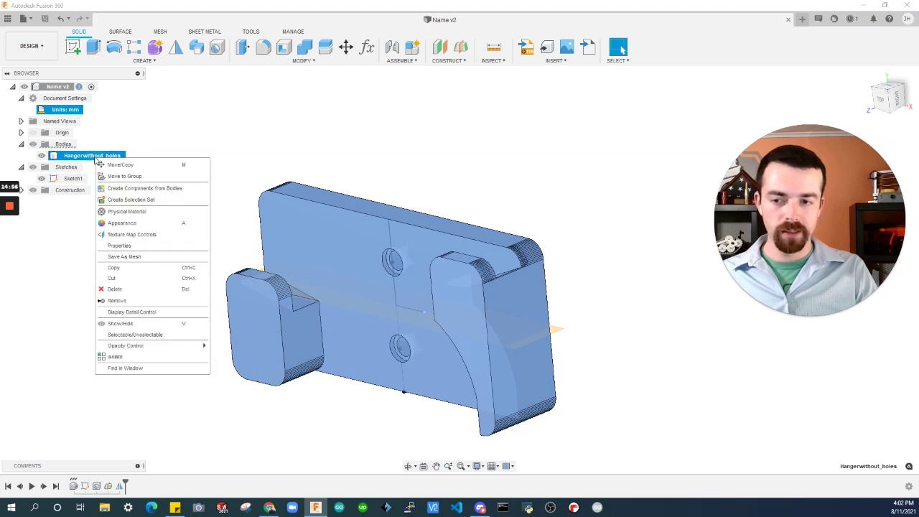
{"action": "left_click", "coordinate": [156, 257]}
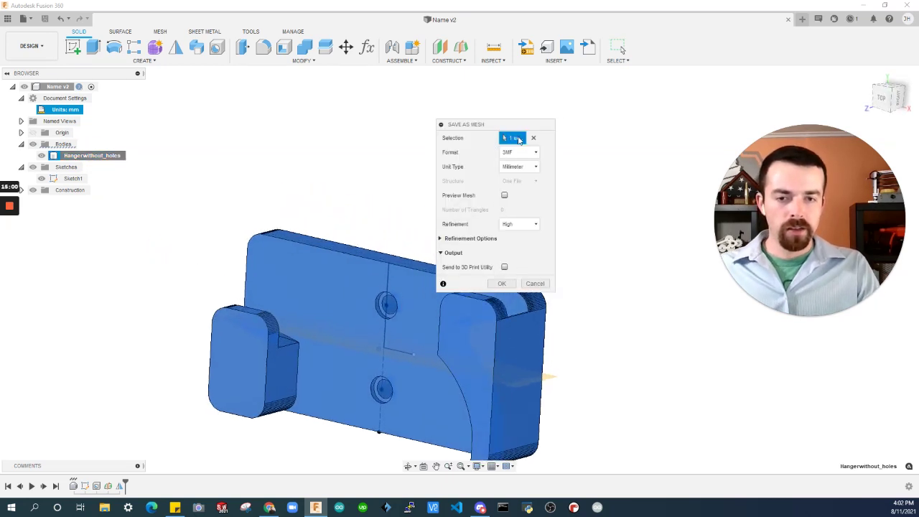
{"action": "left_click", "coordinate": [517, 167]}
{"action": "left_click", "coordinate": [515, 168]}
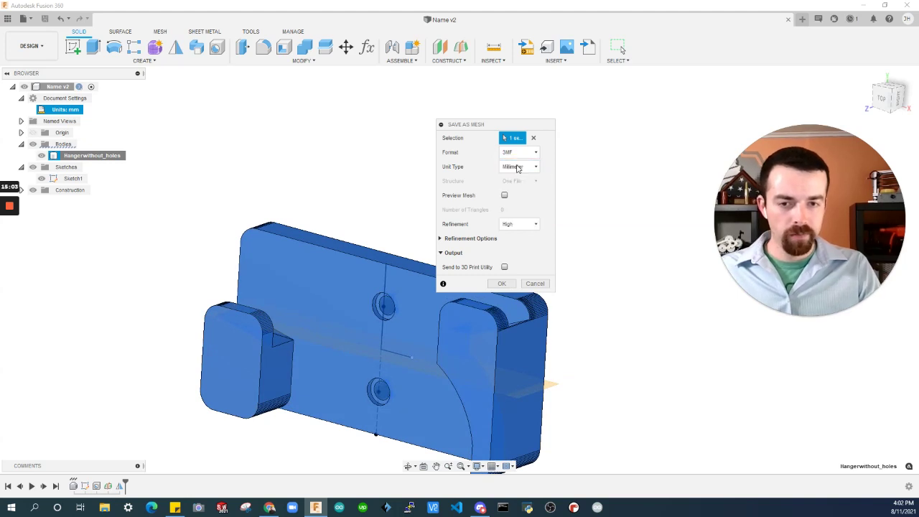
{"action": "left_click", "coordinate": [503, 283]}
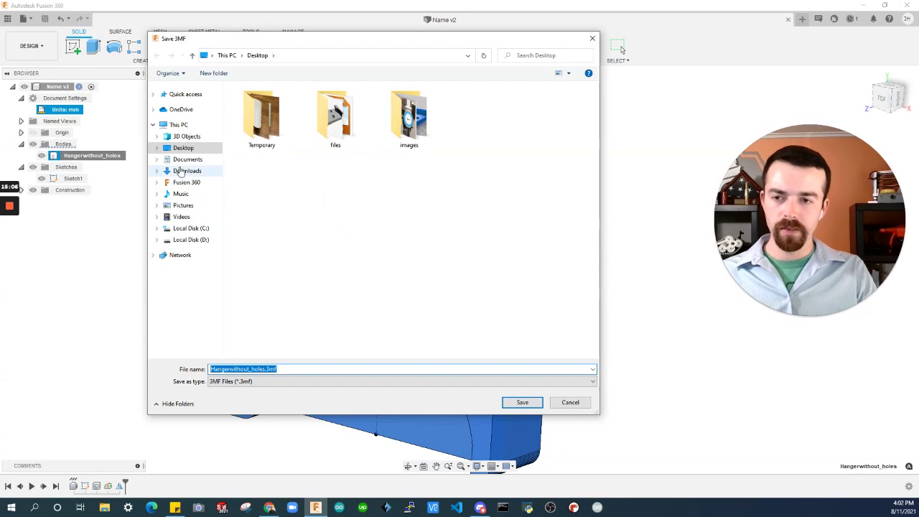
- Name the 3MF file updated and save it on the Desktop
{"action": "left_click", "coordinate": [182, 151]}
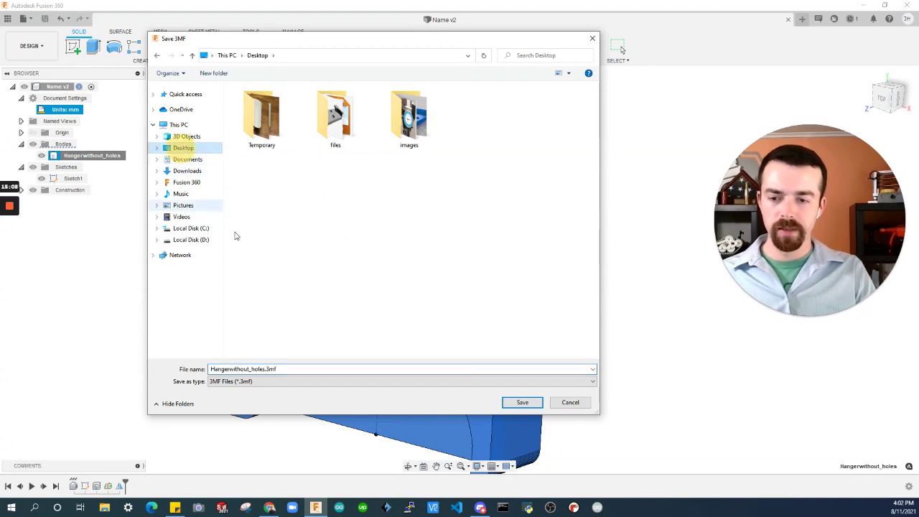
{"action": "double_click", "coordinate": [280, 368]}
{"action": "type", "text": "upd"}
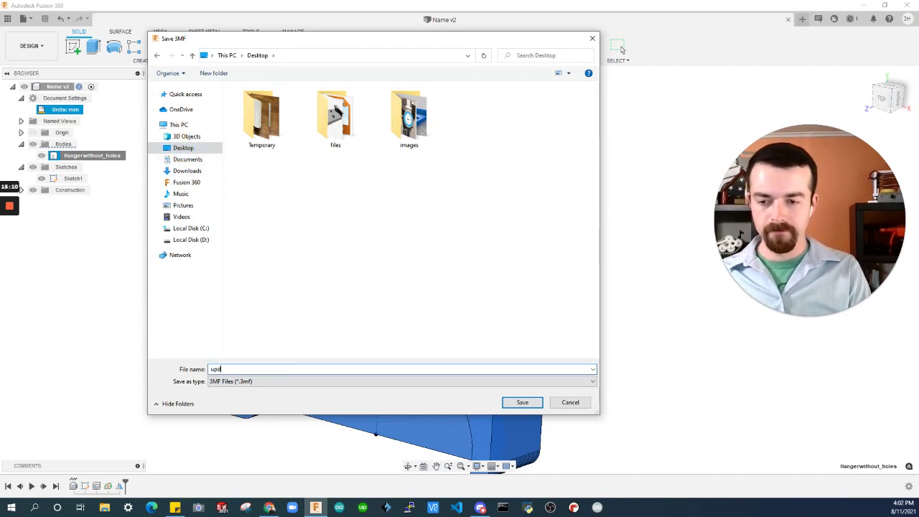
{"action": "type", "text": "ate"}
{"action": "key", "text": "Return"}
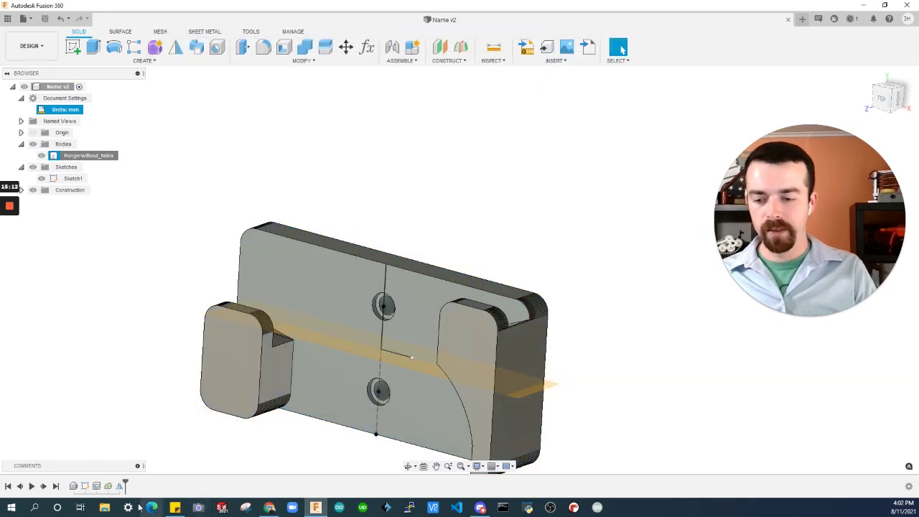
- Check the Desktop folder in File Explorer for the exported 3MF file, and minimize the window
{"action": "left_click", "coordinate": [104, 508]}
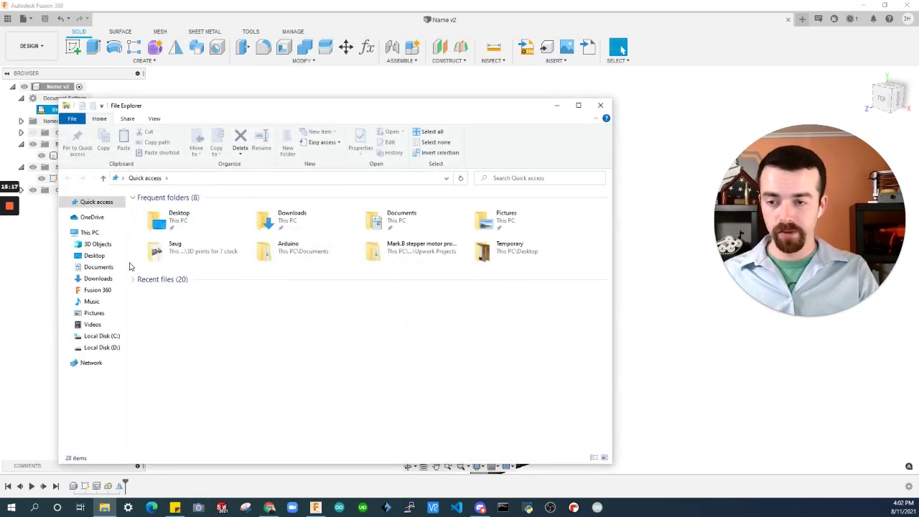
{"action": "left_click", "coordinate": [94, 255]}
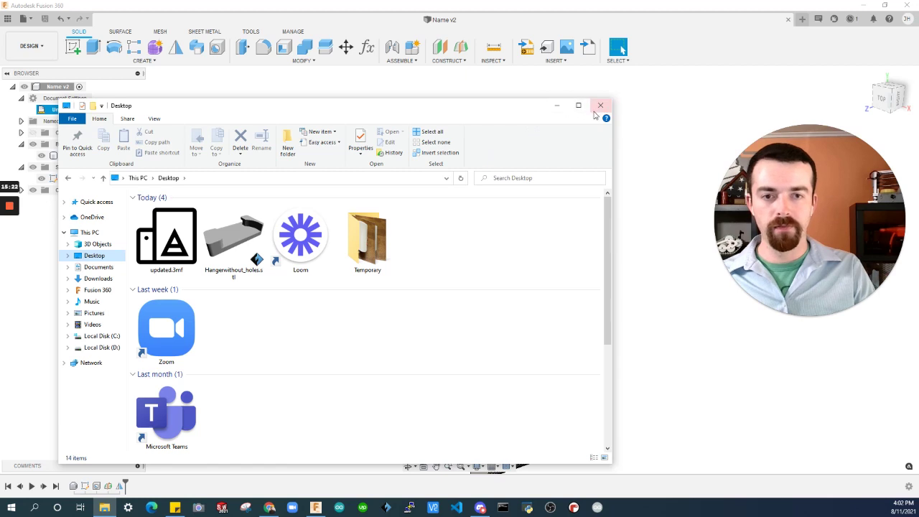
{"action": "left_click", "coordinate": [558, 106]}
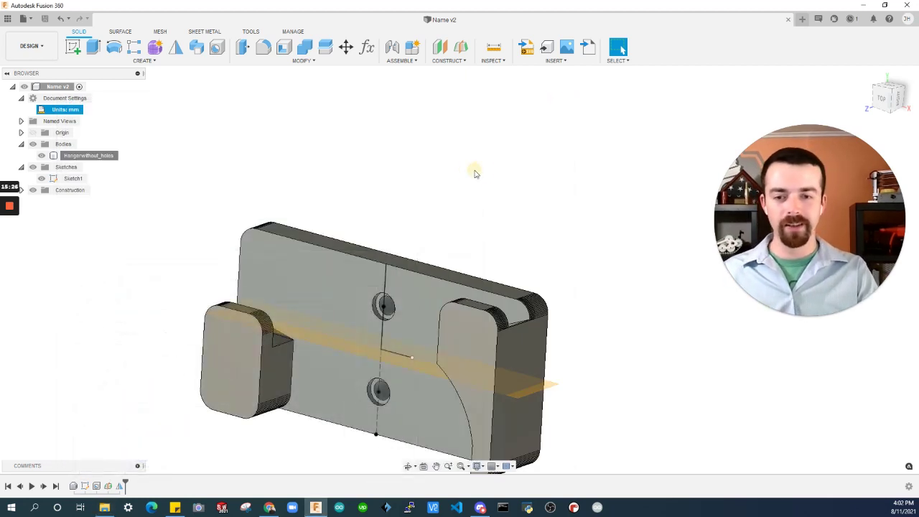
- Save the whole model as a mesh in STL (ASCII) format with millimeter units and high refinement
{"action": "middle_click_drag", "start_coordinate": [312, 302], "coordinate": [249, 347], "text": "shift"}
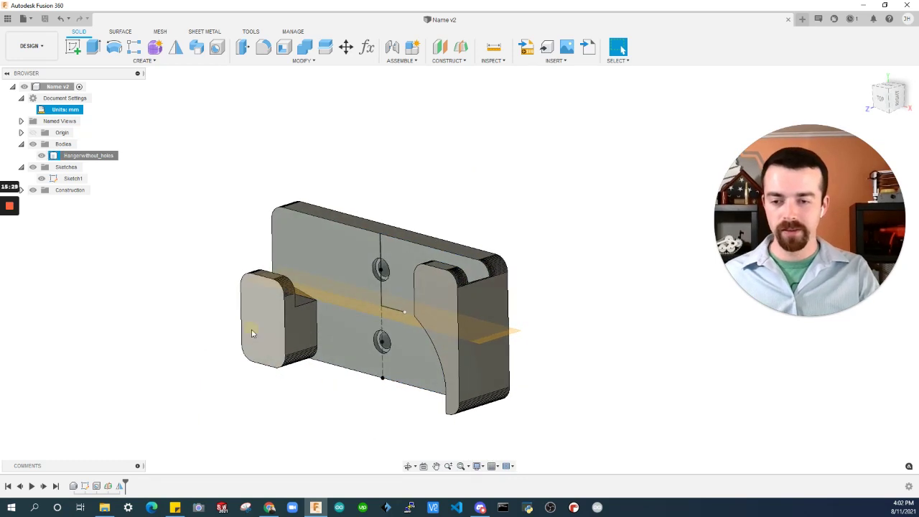
{"action": "left_click", "coordinate": [252, 332]}
{"action": "right_click", "coordinate": [251, 330]}
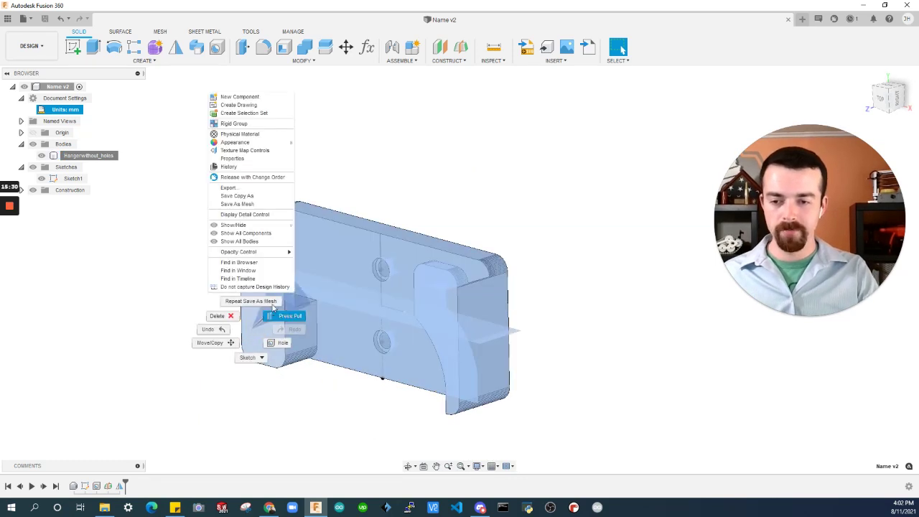
{"action": "left_click", "coordinate": [237, 204]}
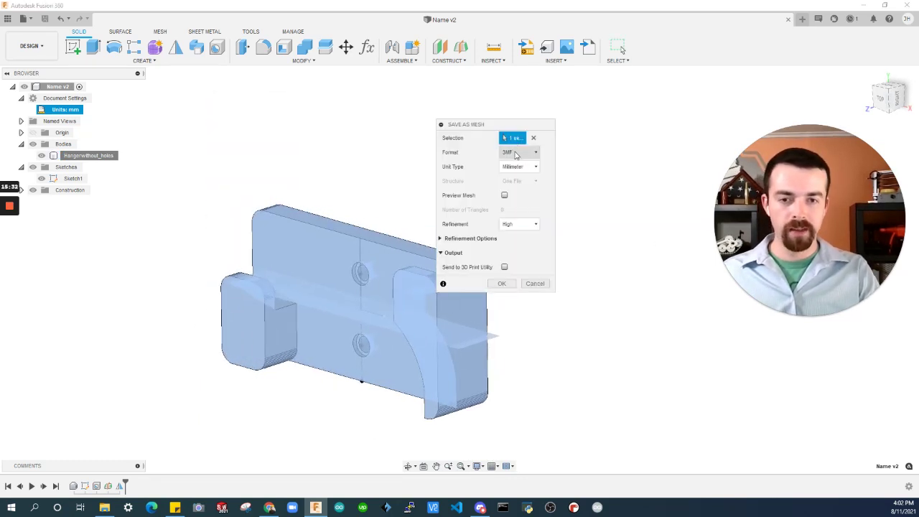
{"action": "left_click", "coordinate": [533, 153]}
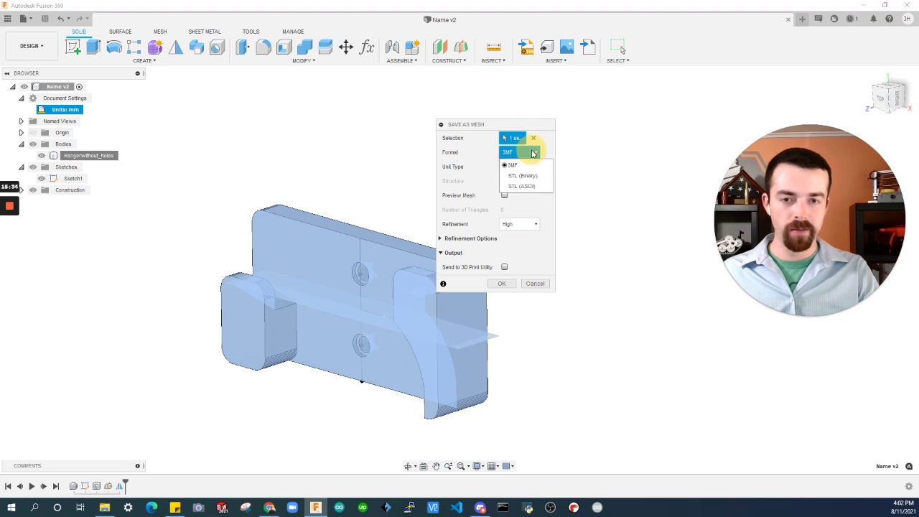
{"action": "left_click", "coordinate": [529, 190]}
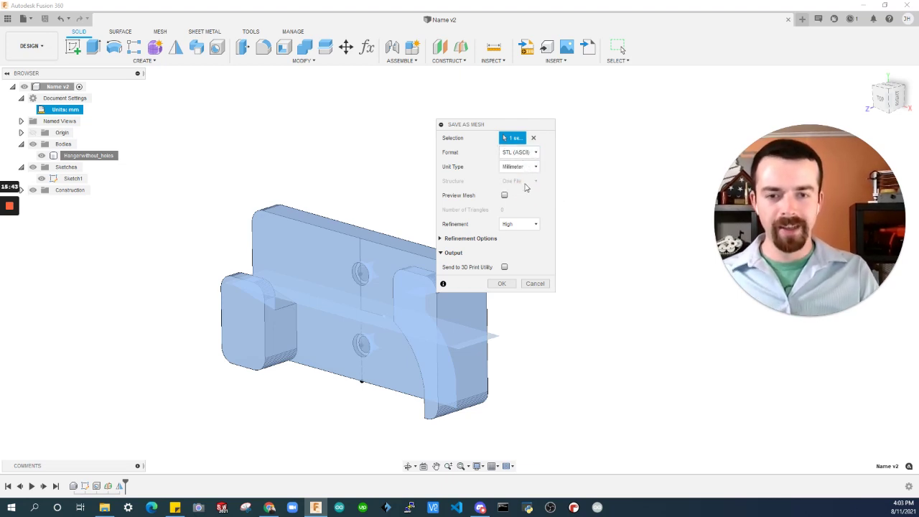
{"action": "left_click", "coordinate": [512, 284]}
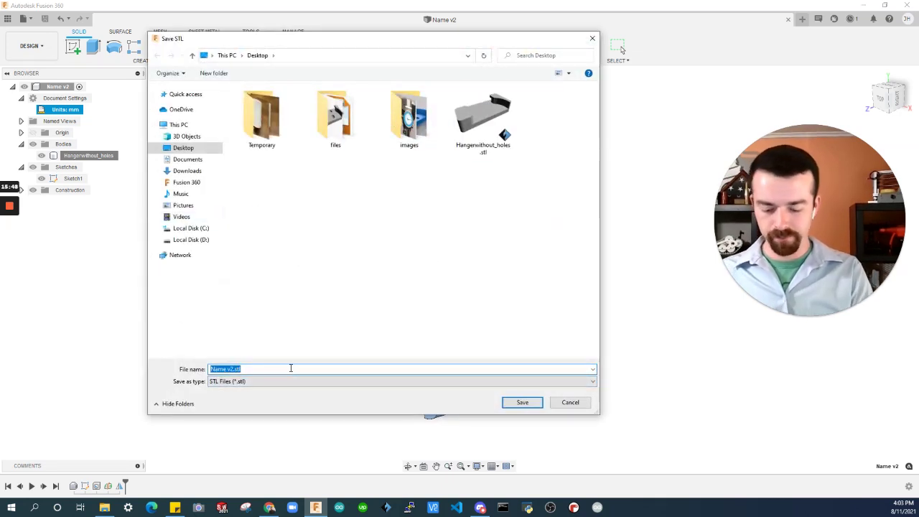
- Name the STL file Update_stl_version and save it on the Desktop
{"action": "type", "text": "Update"}
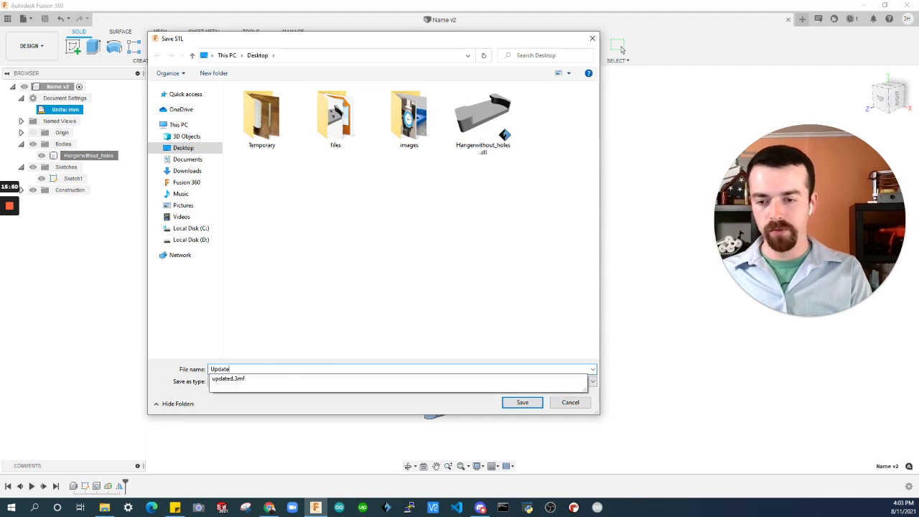
{"action": "type", "text": "_"}
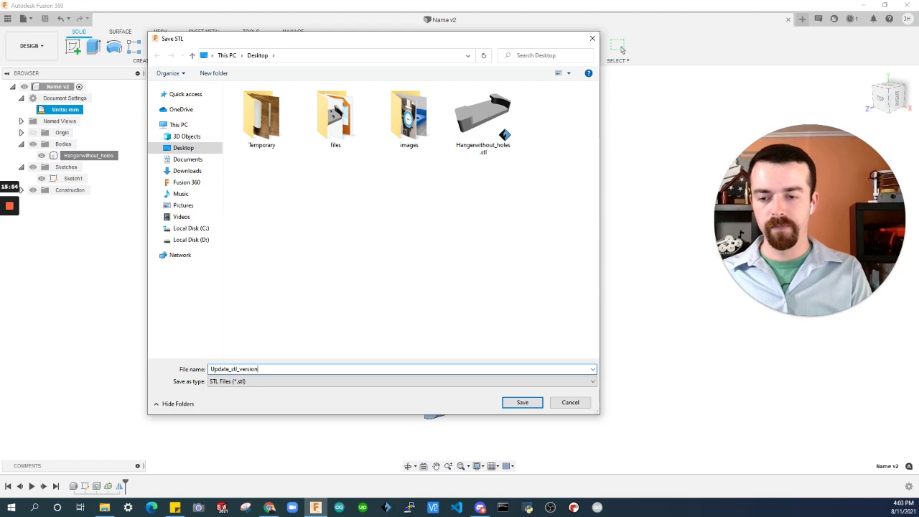
{"action": "type", "text": "stl_version"}
{"action": "key", "text": "Return"}
- Open Update_stl_version.stl from the Desktop in FlashPrint to inspect it, and return to Fusion 360
{"action": "left_click", "coordinate": [104, 508]}
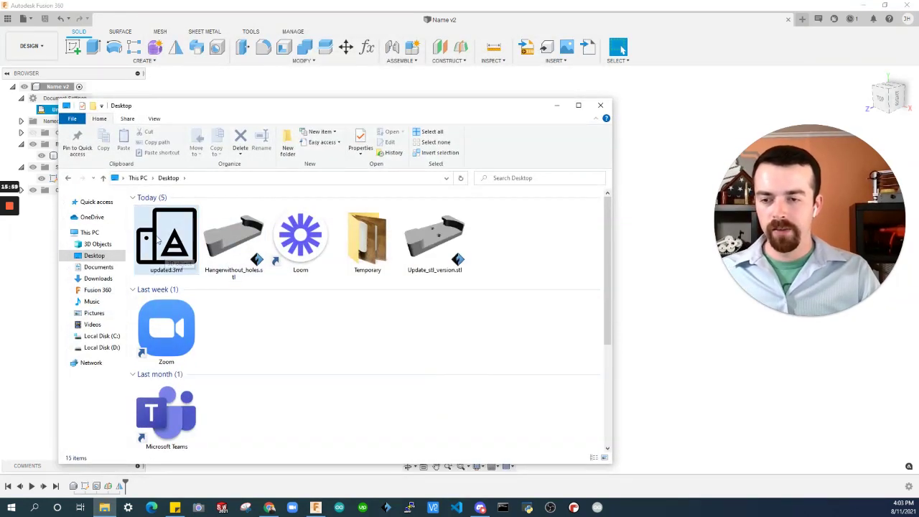
{"action": "double_click", "coordinate": [439, 266]}
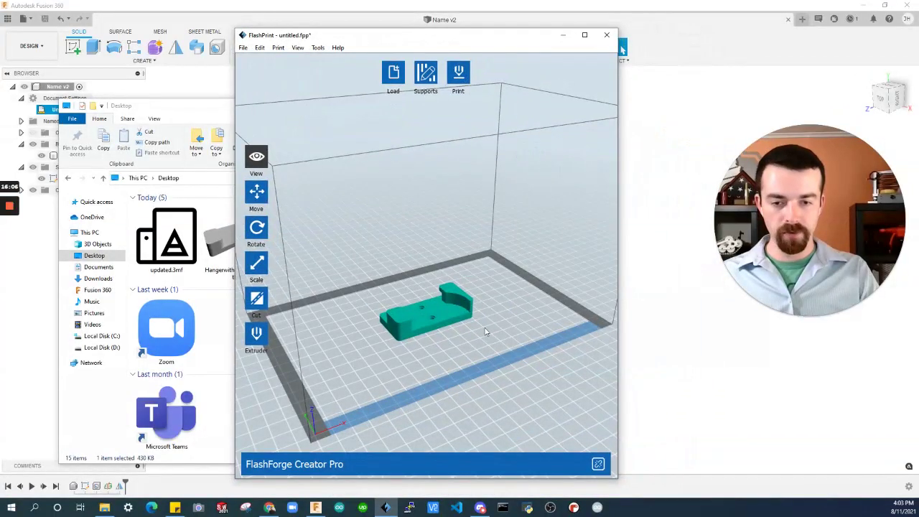
{"action": "left_click", "coordinate": [563, 35]}
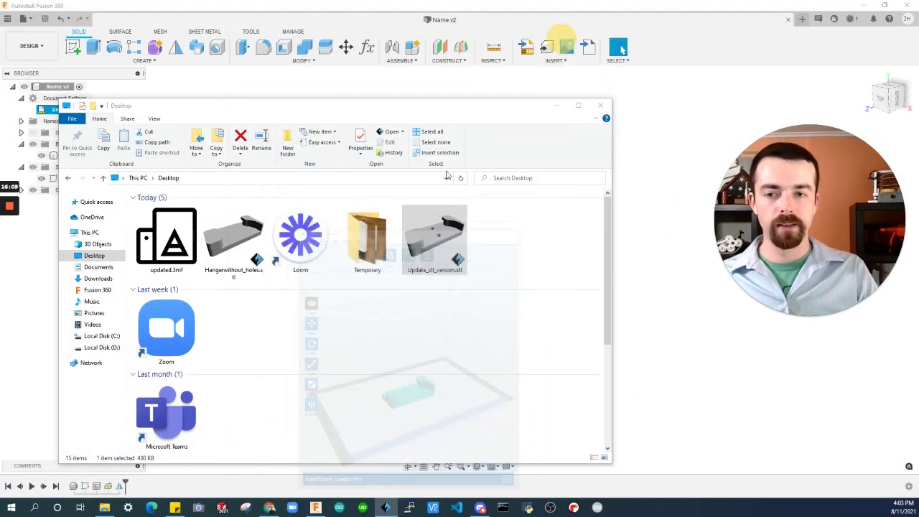
{"action": "left_click", "coordinate": [605, 105]}
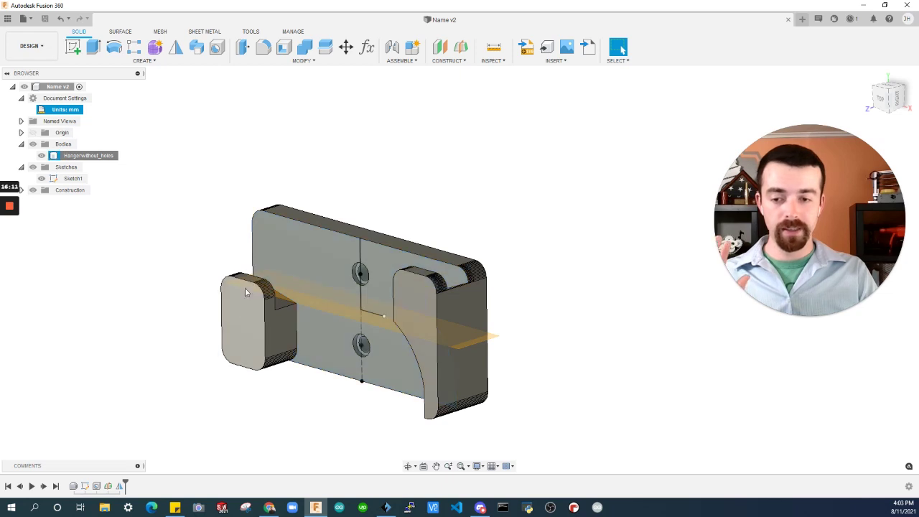
- Send the whole model as a mesh to the custom 3D print utility FlashPrint, and close FlashPrint without saving
{"action": "left_click", "coordinate": [243, 316]}
{"action": "right_click", "coordinate": [243, 315]}
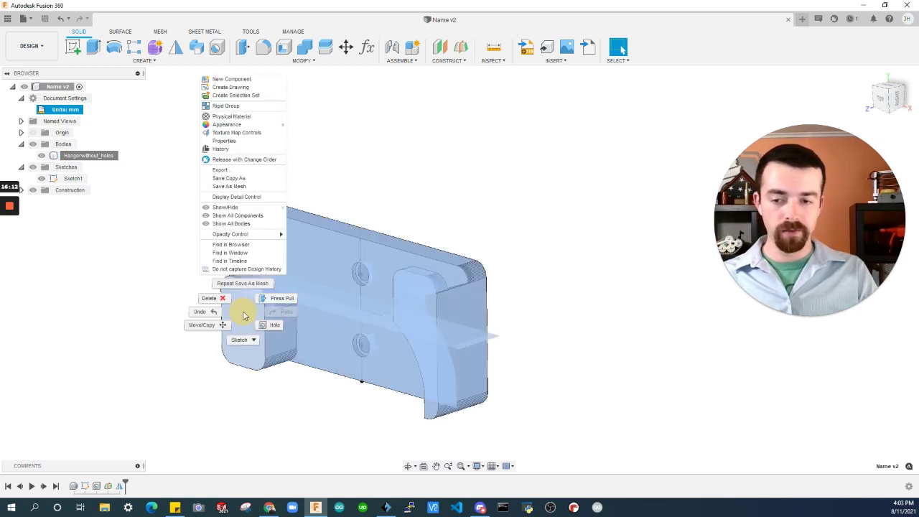
{"action": "left_click", "coordinate": [247, 187]}
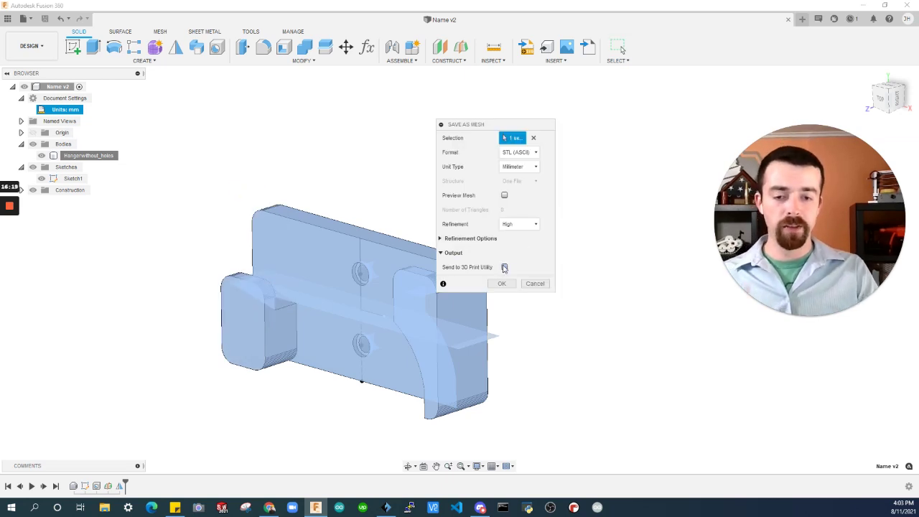
{"action": "left_click", "coordinate": [504, 268]}
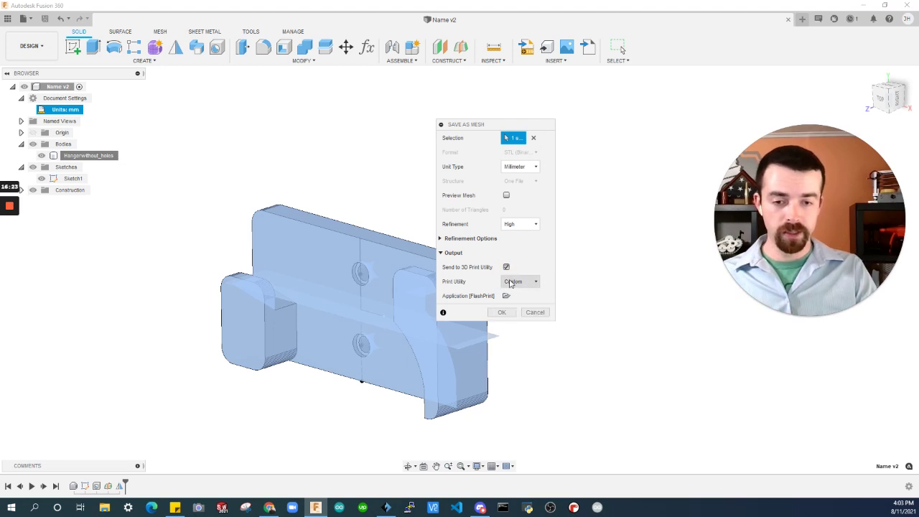
{"action": "left_click", "coordinate": [520, 282]}
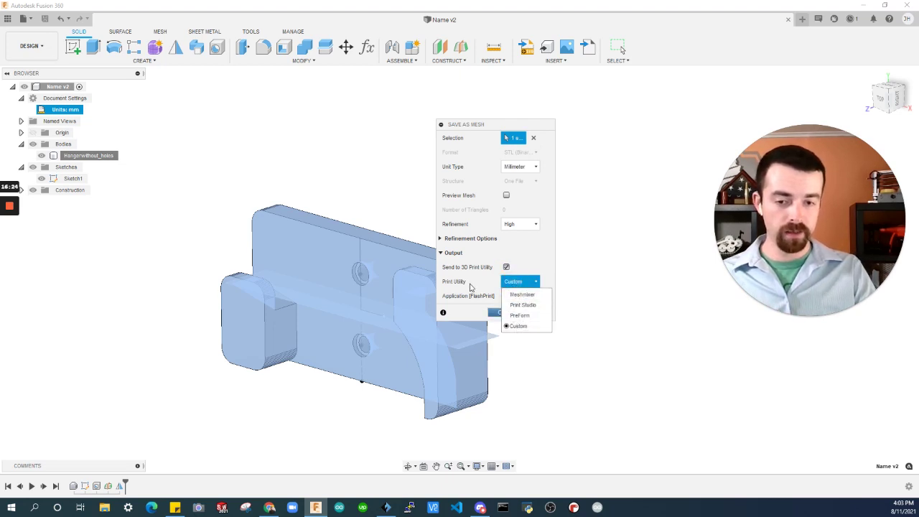
{"action": "left_click", "coordinate": [473, 288]}
{"action": "left_click", "coordinate": [502, 312]}
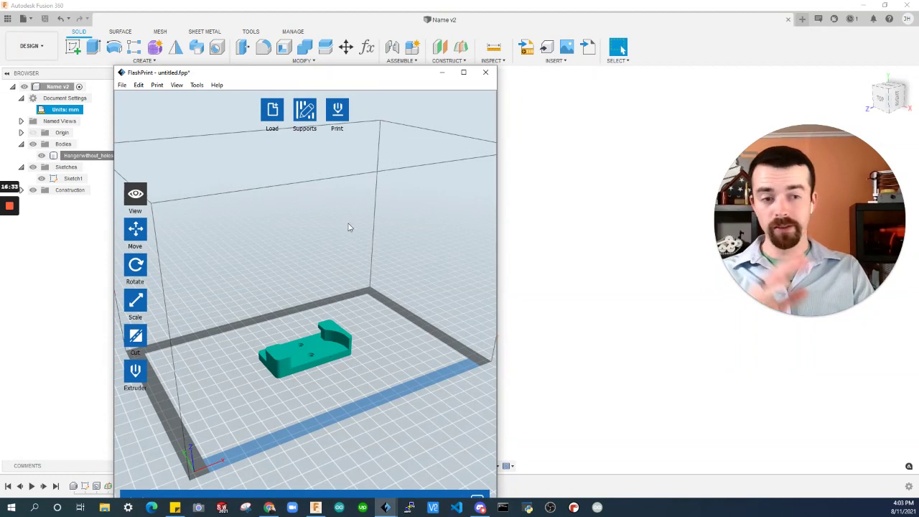
{"action": "left_click", "coordinate": [491, 74]}
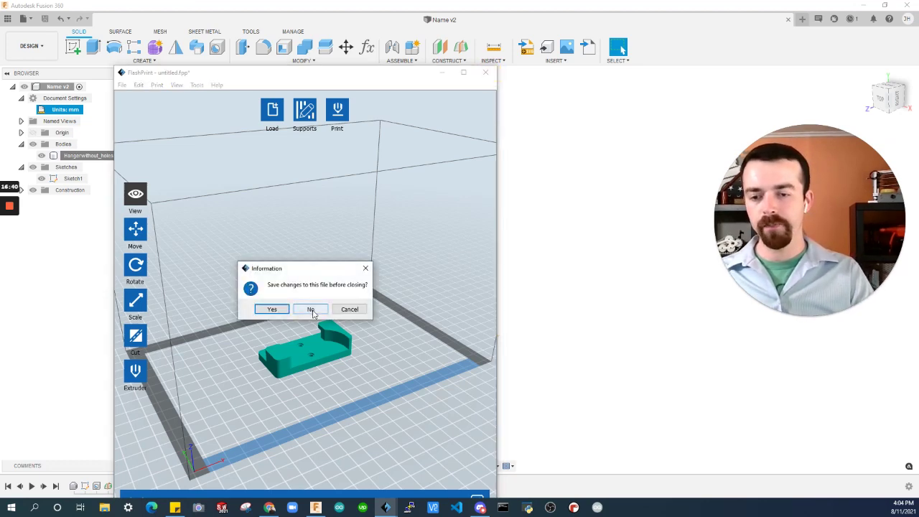
{"action": "left_click", "coordinate": [311, 309]}
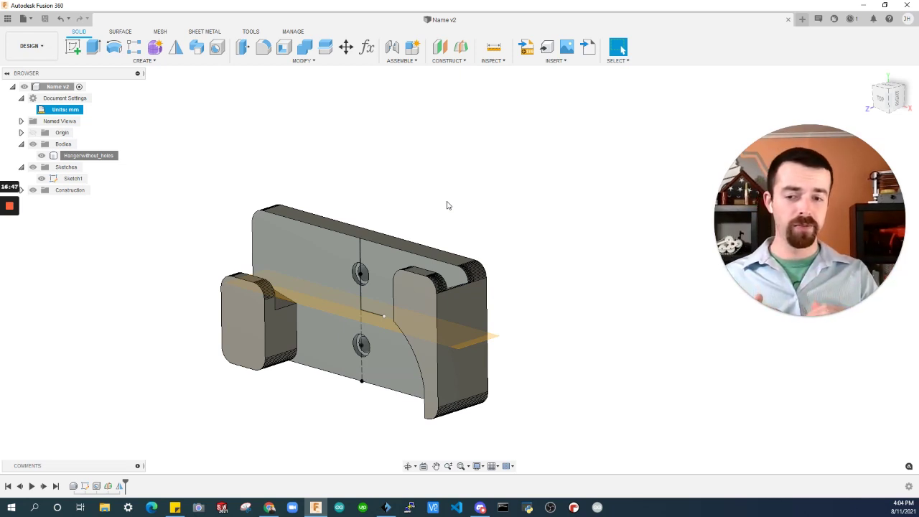
{"action": "left_click", "coordinate": [521, 201]}
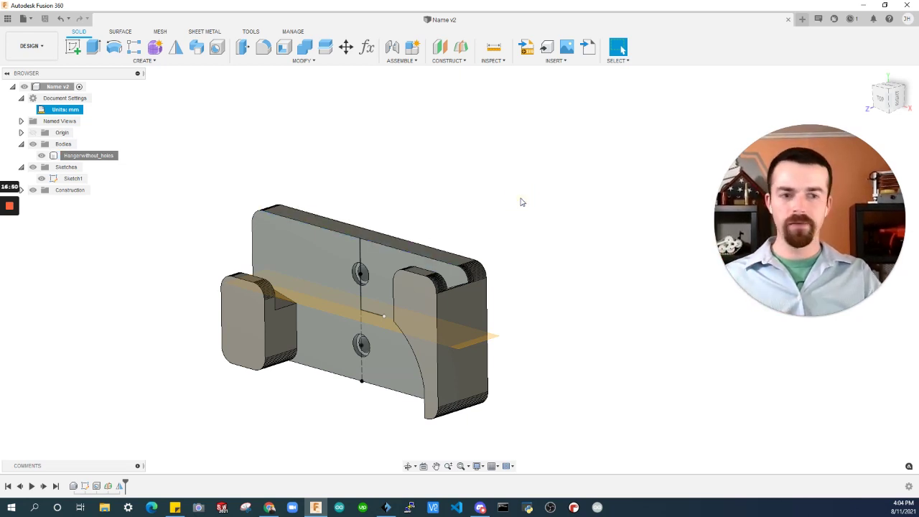
{"action": "left_click_drag", "start_coordinate": [810, 250], "coordinate": [618, 138]}
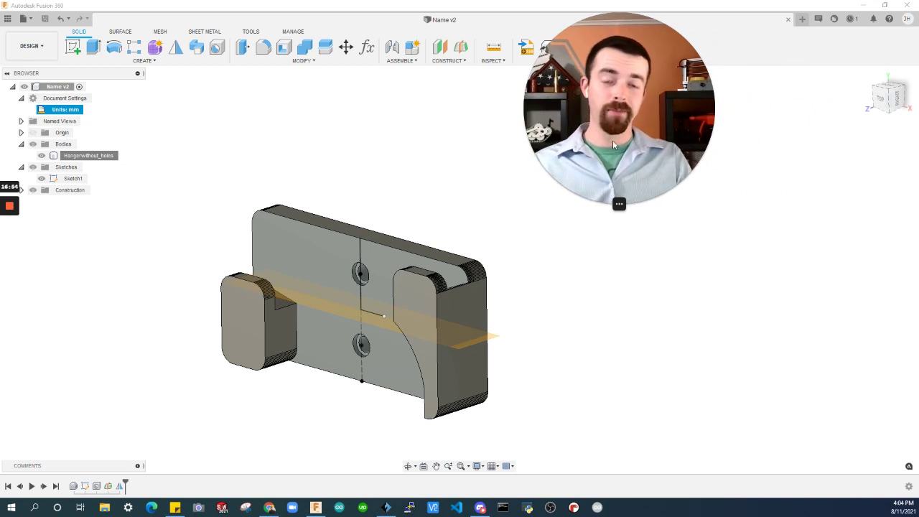